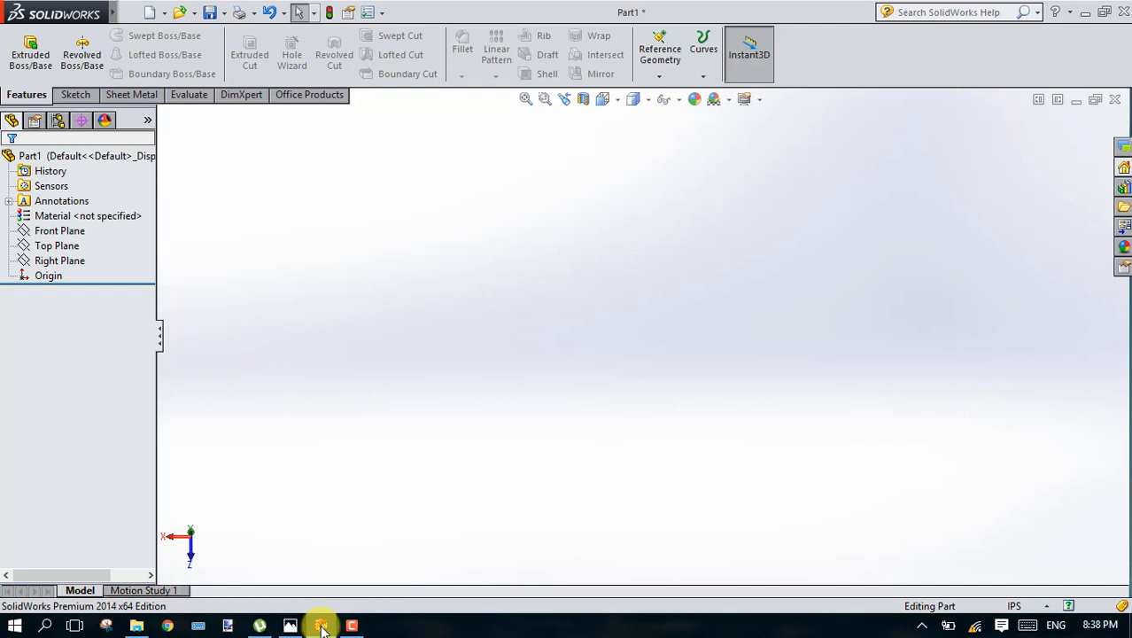
{"action": "left_click", "coordinate": [701, 76]}
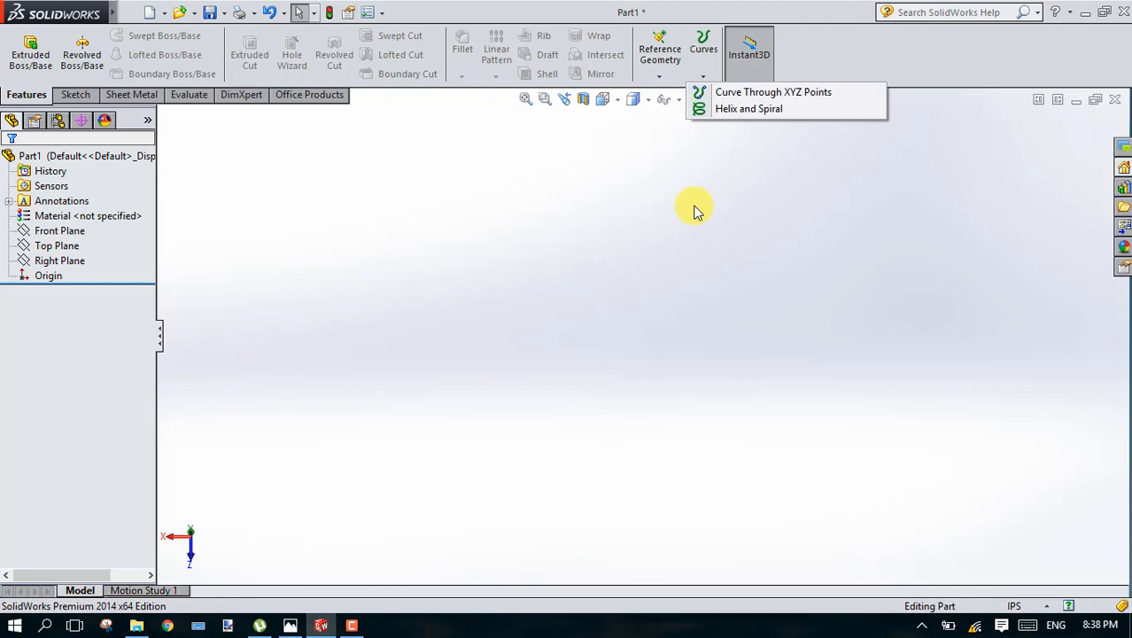
{"action": "left_click", "coordinate": [452, 217]}
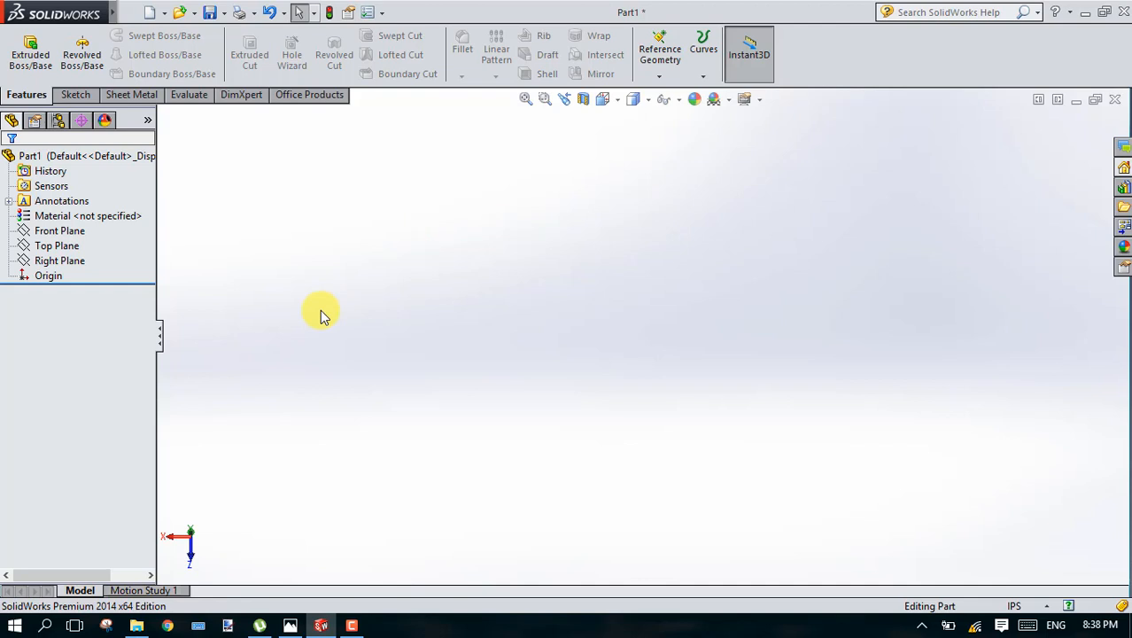
{"action": "left_click", "coordinate": [268, 286]}
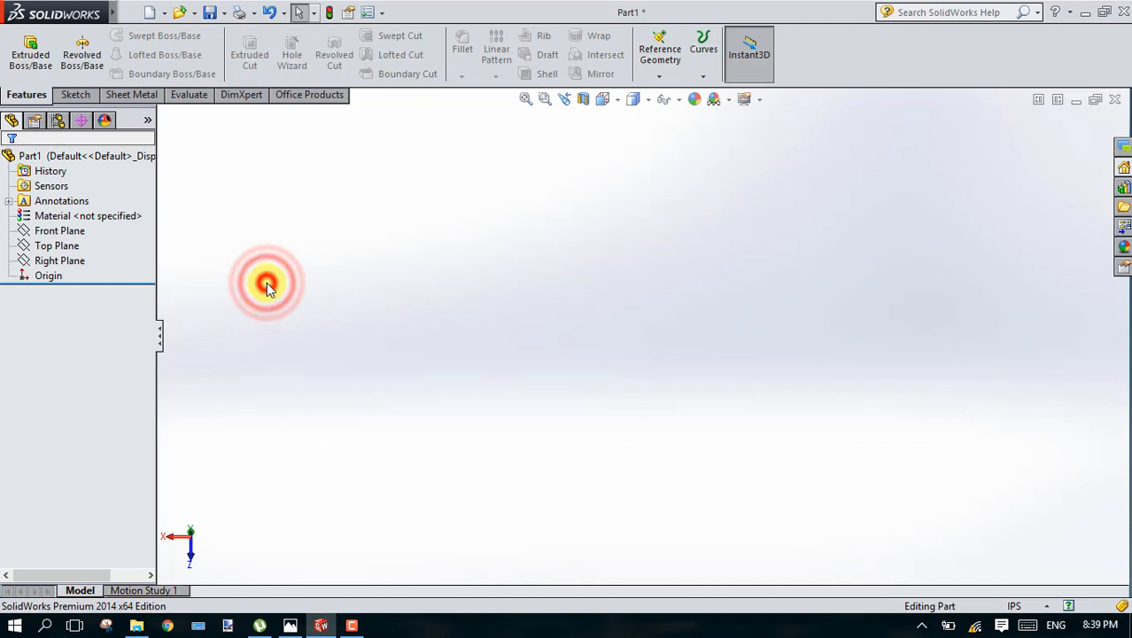
{"action": "right_click", "coordinate": [892, 277]}
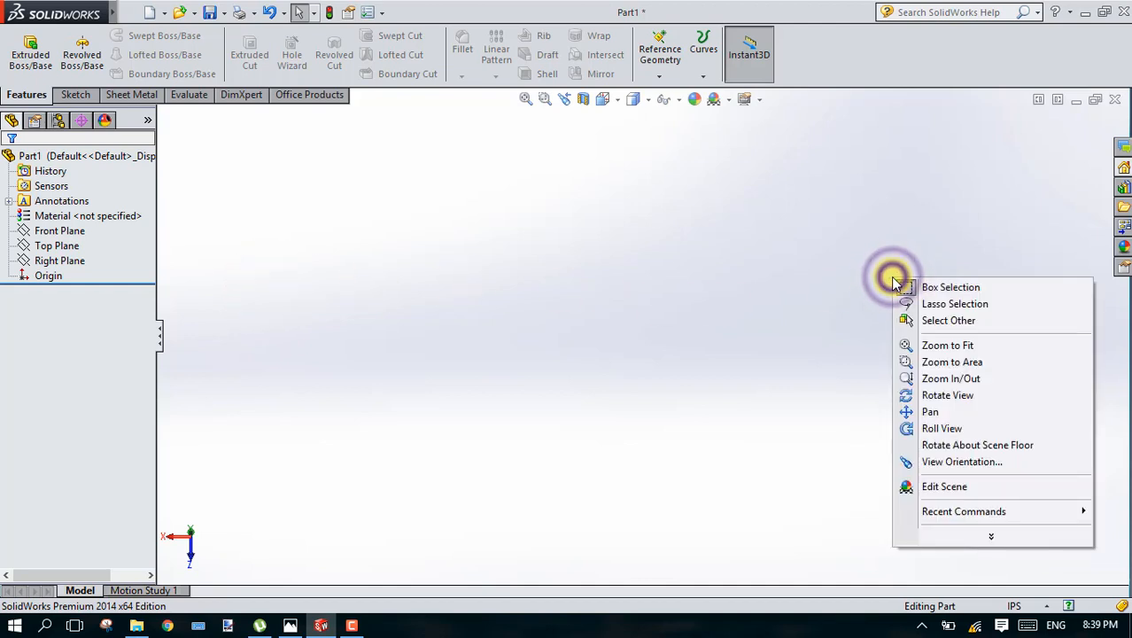
{"action": "left_click", "coordinate": [736, 287]}
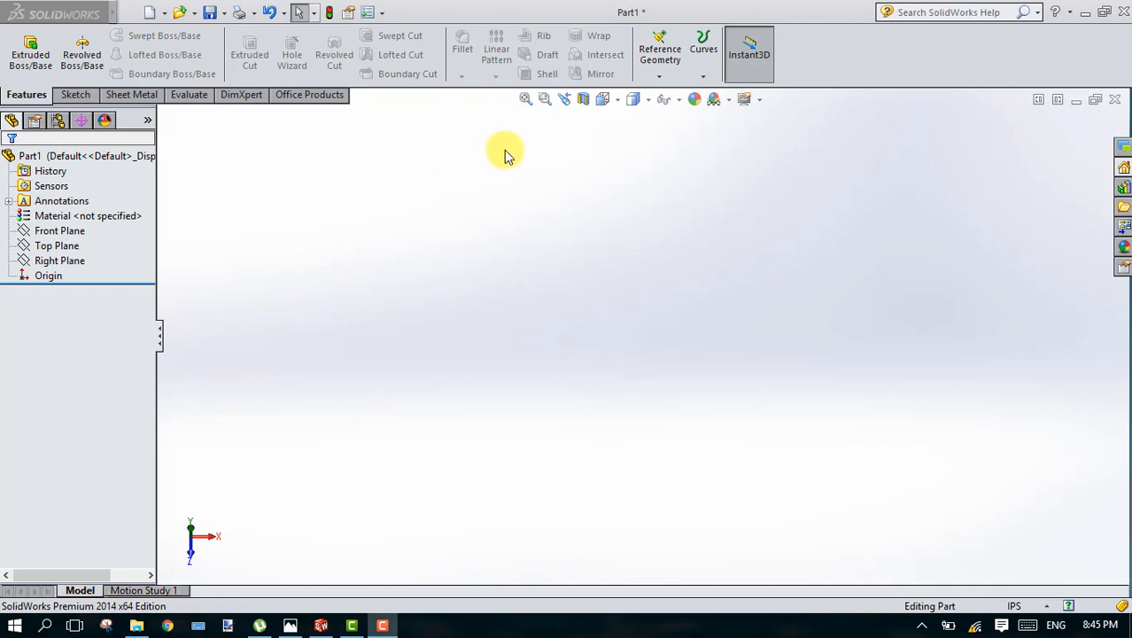
Step: Start a Helix/Spiral on the Front Plane and sketch its base circle centred on the origin with a 1 in radius
{"action": "left_click", "coordinate": [704, 76]}
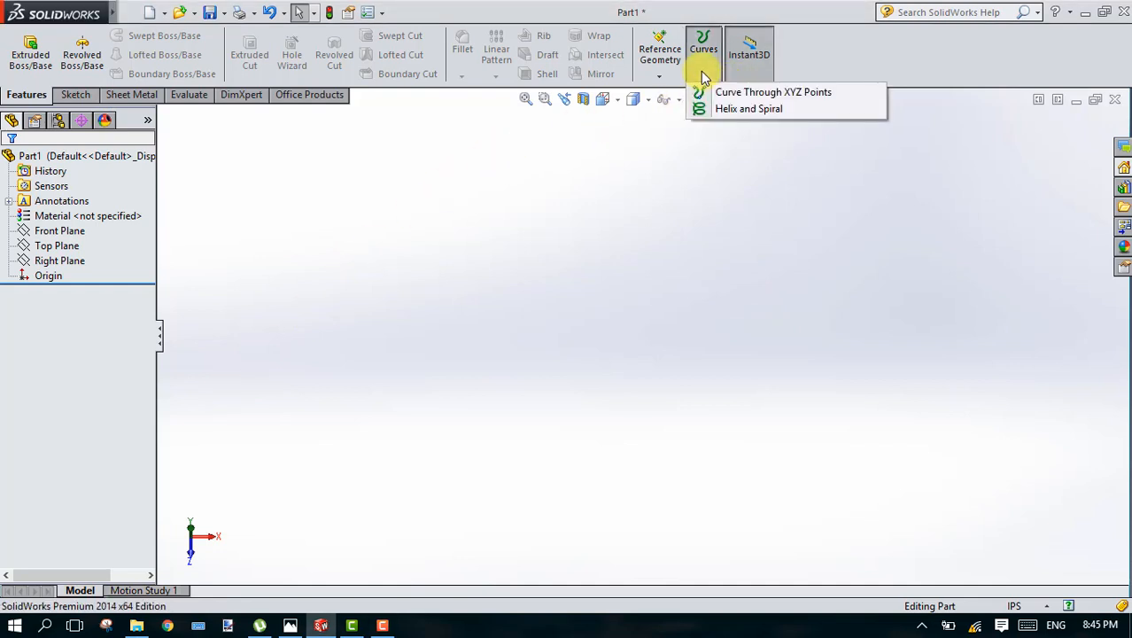
{"action": "left_click", "coordinate": [721, 112]}
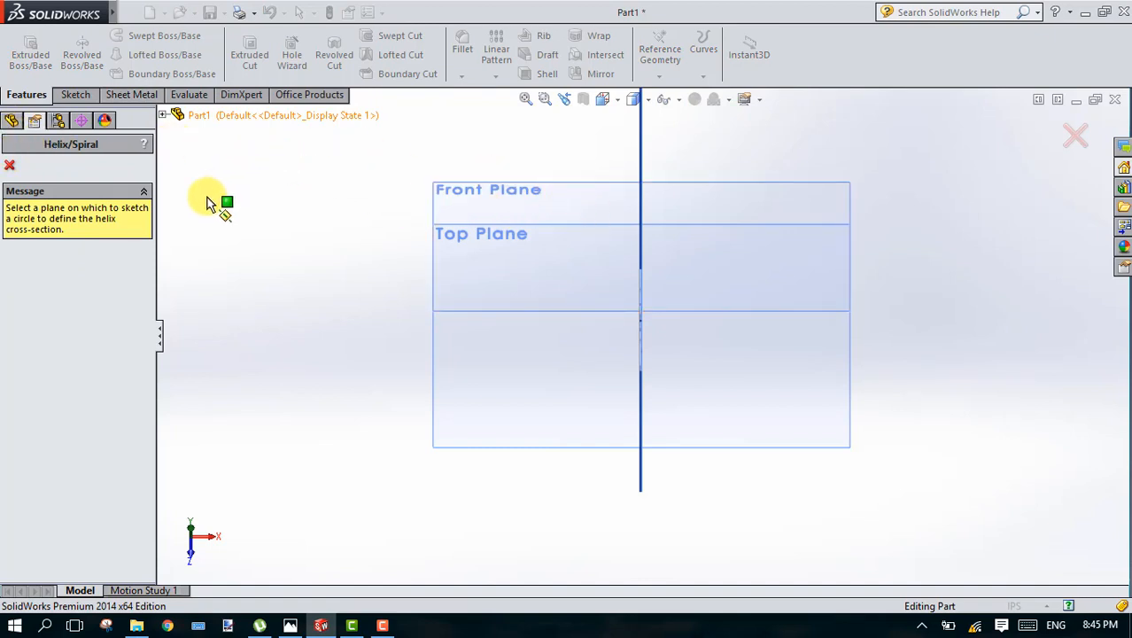
{"action": "left_click", "coordinate": [502, 190]}
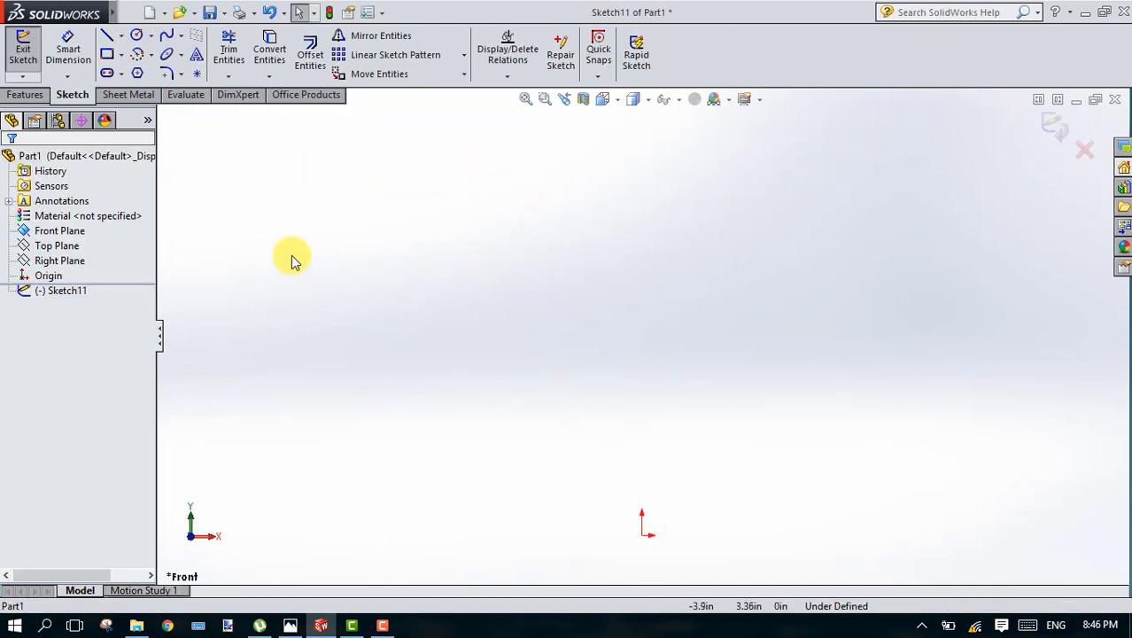
{"action": "left_click", "coordinate": [136, 34]}
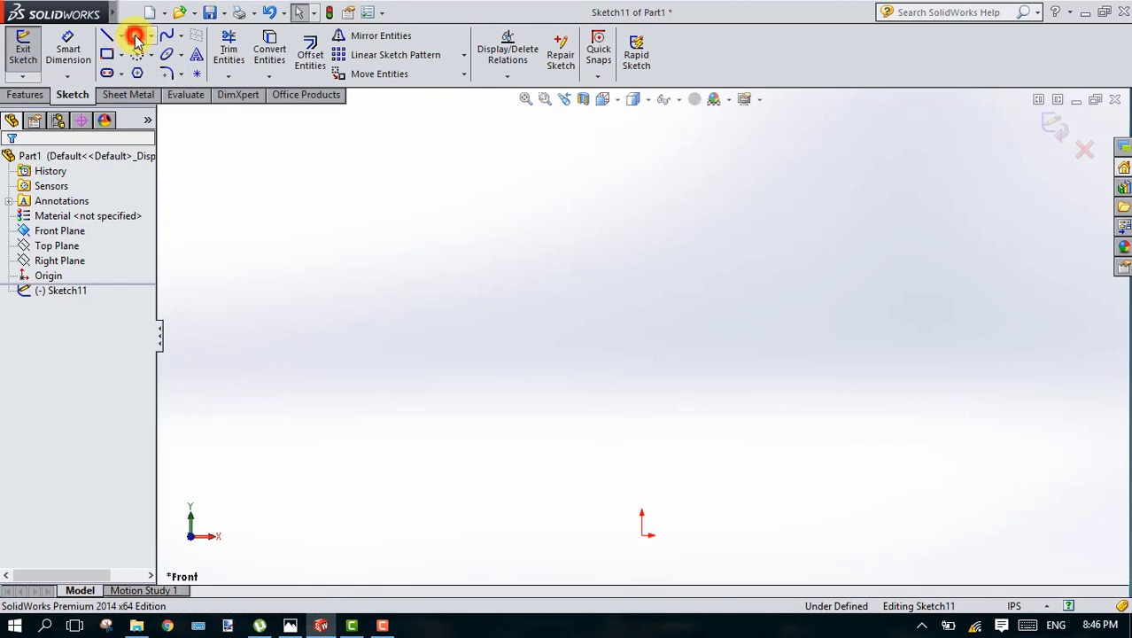
{"action": "left_click", "coordinate": [642, 534]}
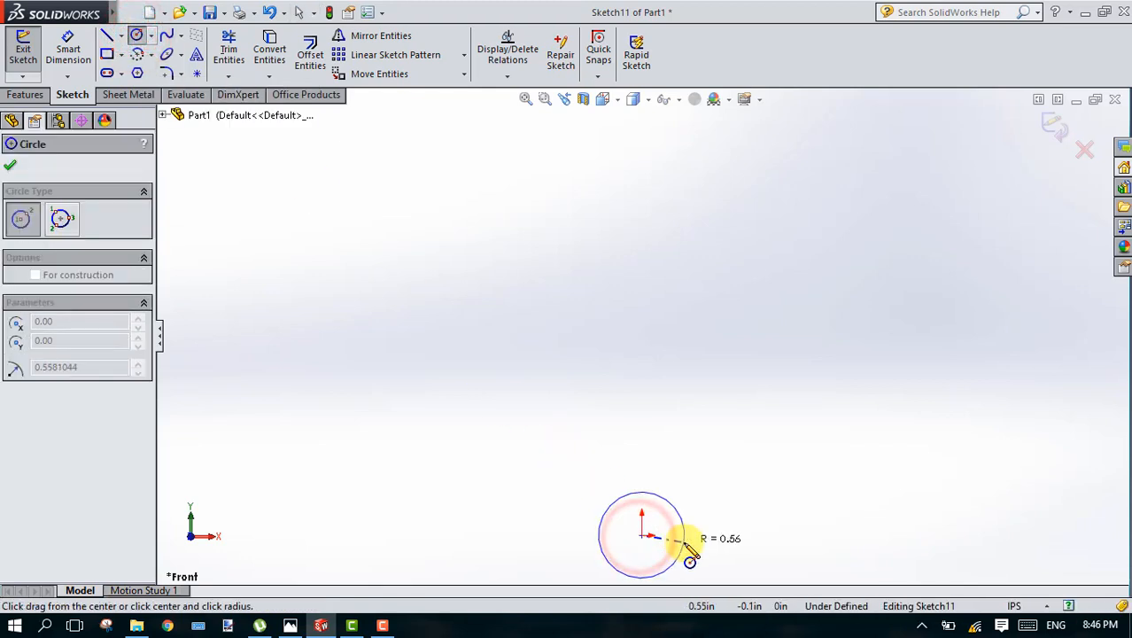
{"action": "left_click", "coordinate": [684, 536]}
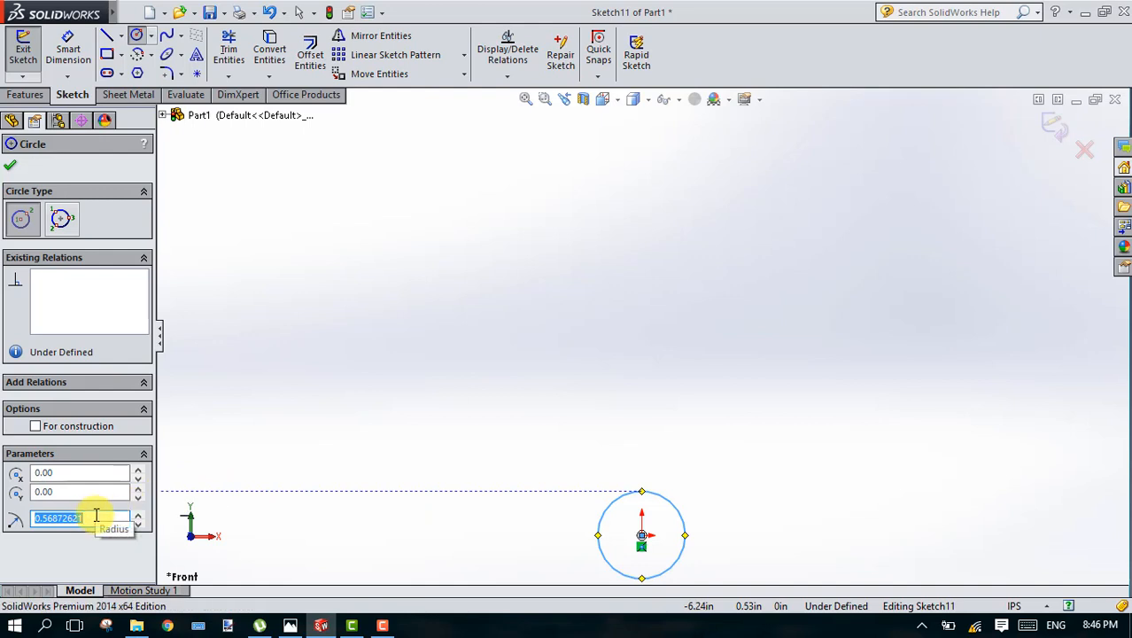
{"action": "type", "text": "1"}
{"action": "key", "text": "Return"}
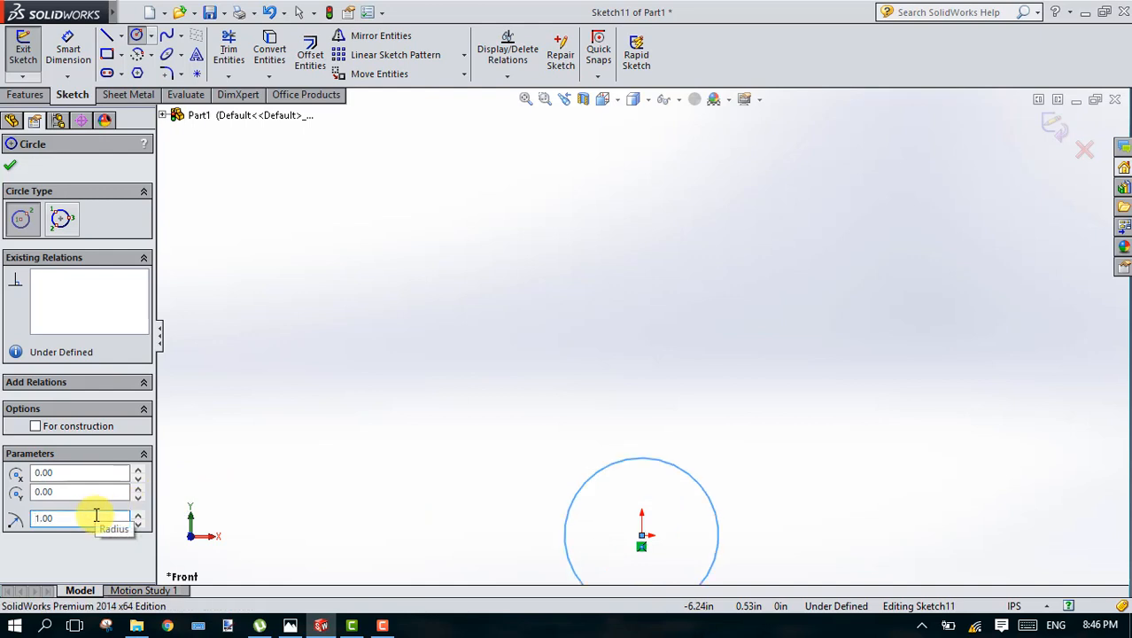
{"action": "left_click", "coordinate": [525, 99]}
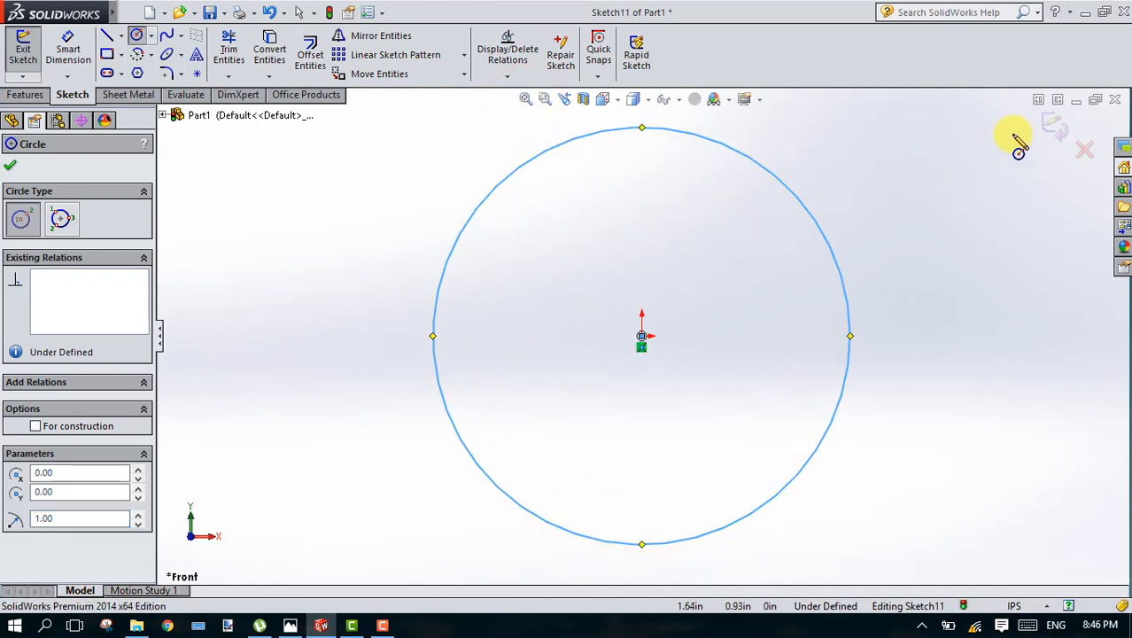
{"action": "left_click", "coordinate": [1051, 128]}
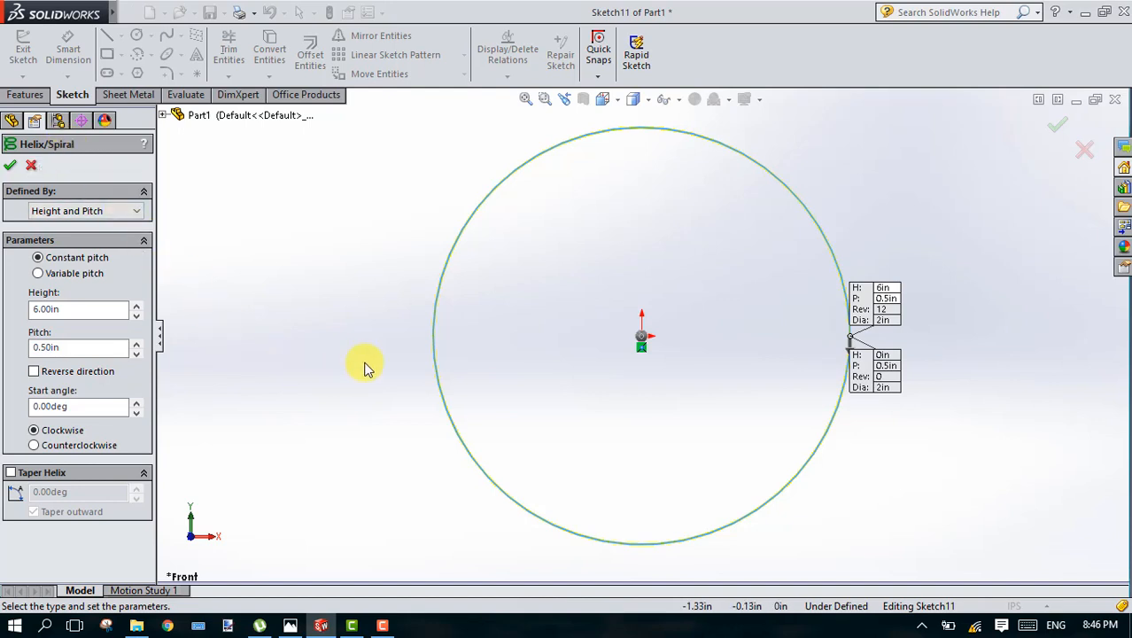
Step: Try defining the helix by Pitch and Revolution, and return the definition to Height and Pitch
{"action": "scroll", "coordinate": [368, 368], "scroll_direction": "down", "scroll_amount": 2}
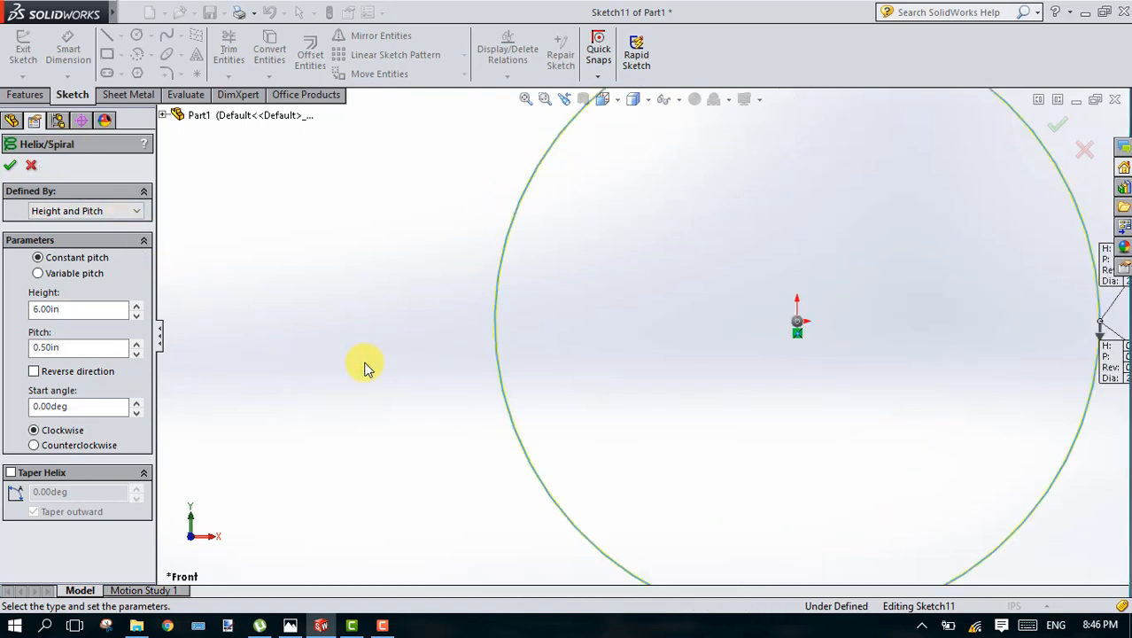
{"action": "scroll", "coordinate": [367, 368], "scroll_direction": "up", "scroll_amount": 3}
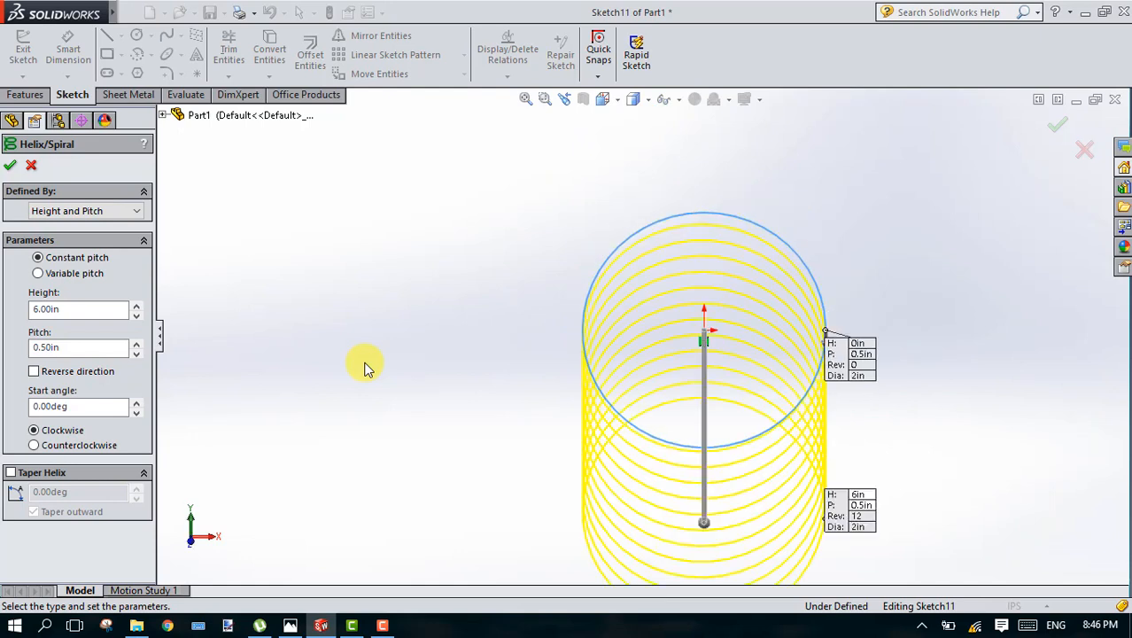
{"action": "left_click", "coordinate": [114, 213]}
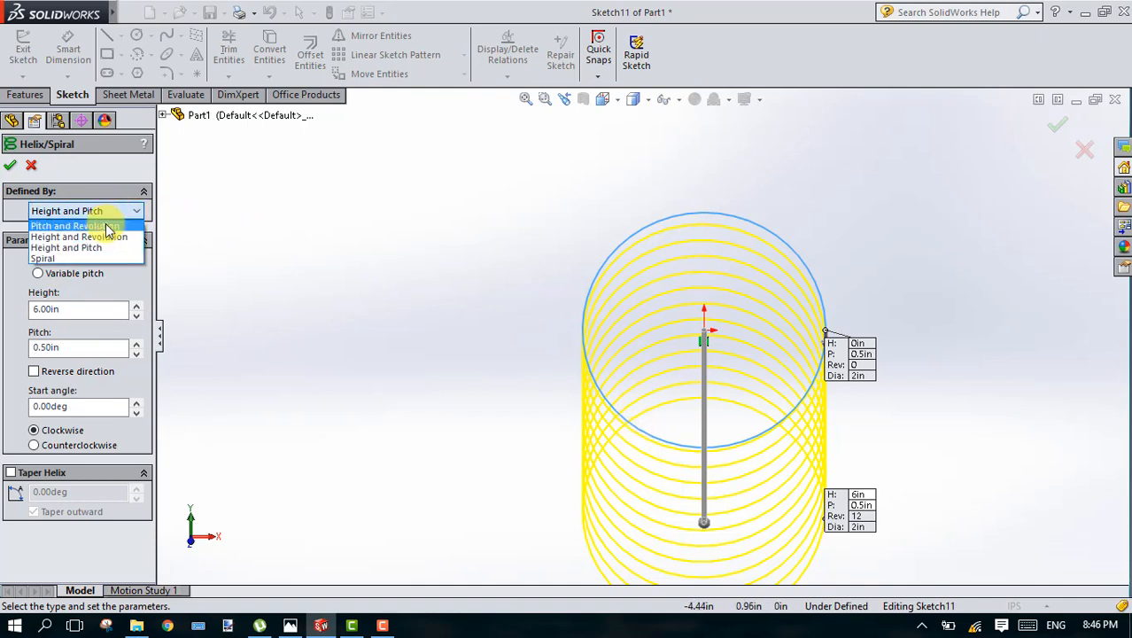
{"action": "left_click", "coordinate": [108, 228]}
{"action": "left_click", "coordinate": [114, 211]}
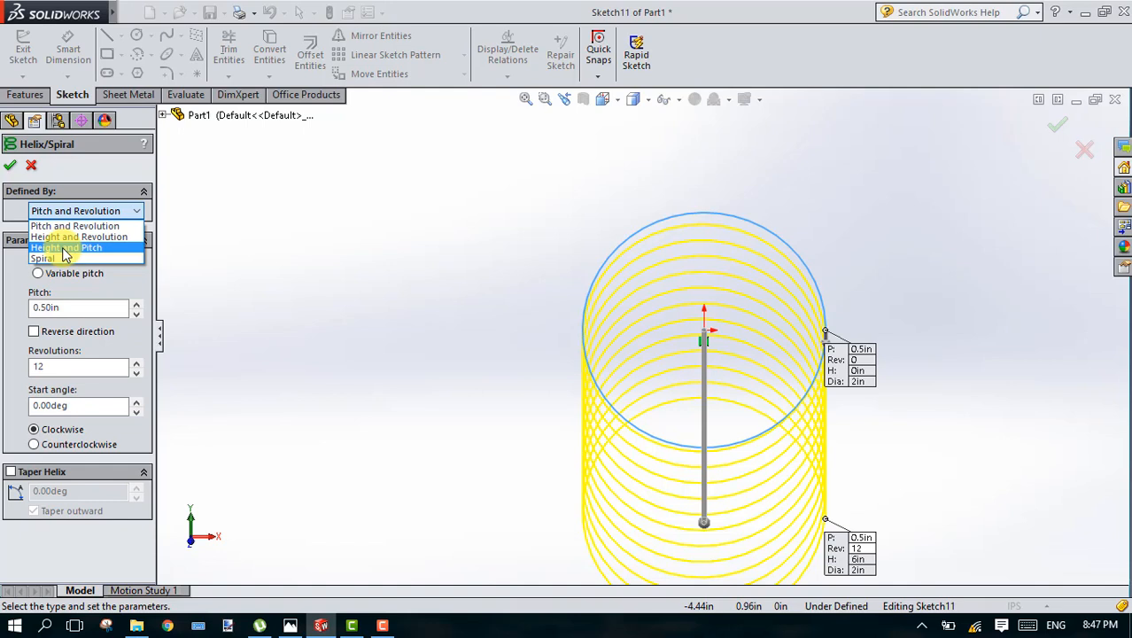
{"action": "left_click", "coordinate": [64, 251]}
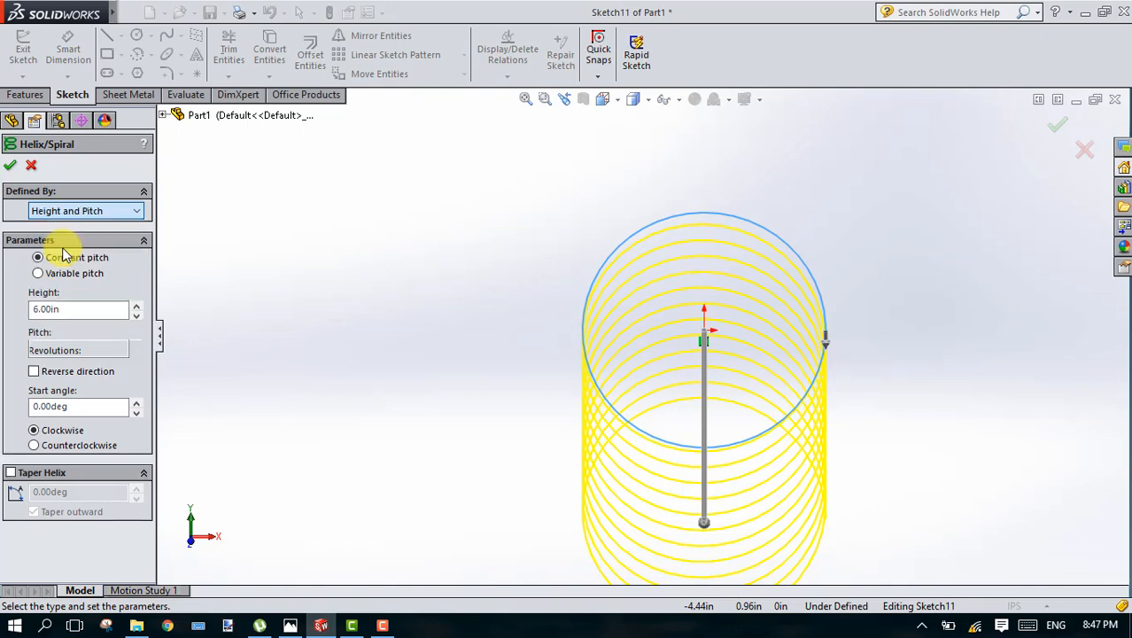
Step: Set the helix height to 5 in
{"action": "left_click", "coordinate": [56, 310]}
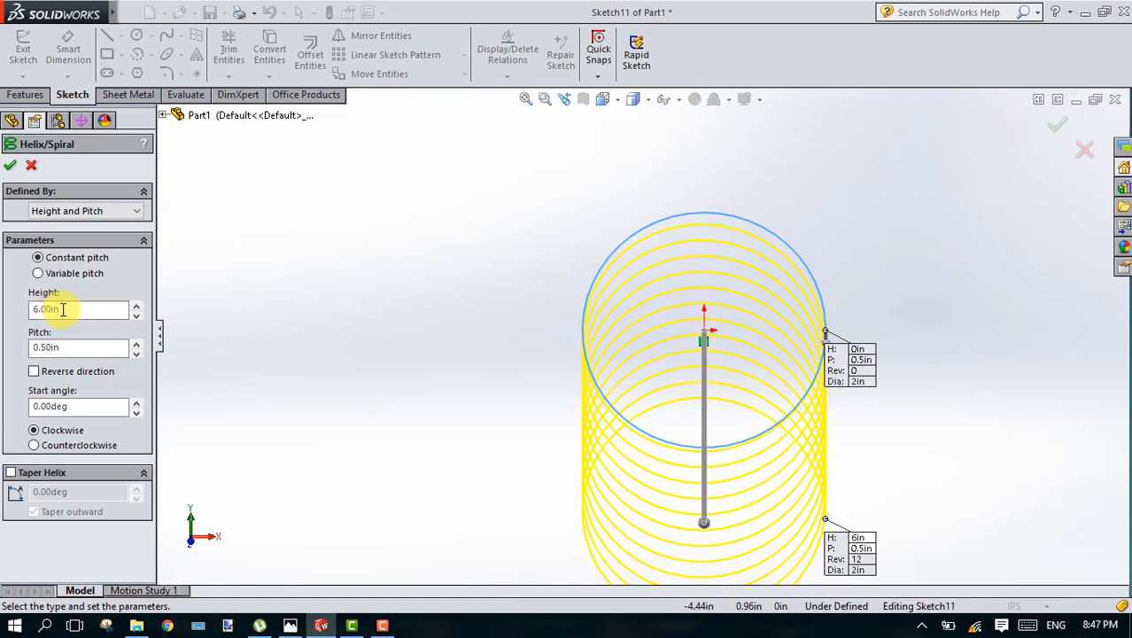
{"action": "left_click", "coordinate": [63, 310]}
{"action": "key", "text": "BackSpace"}
{"action": "key", "text": "BackSpace"}
{"action": "key", "text": "BackSpace"}
{"action": "key", "text": "BackSpace"}
{"action": "key", "text": "BackSpace"}
{"action": "key", "text": "BackSpace"}
{"action": "type", "text": "5"}
{"action": "key", "text": "Return"}
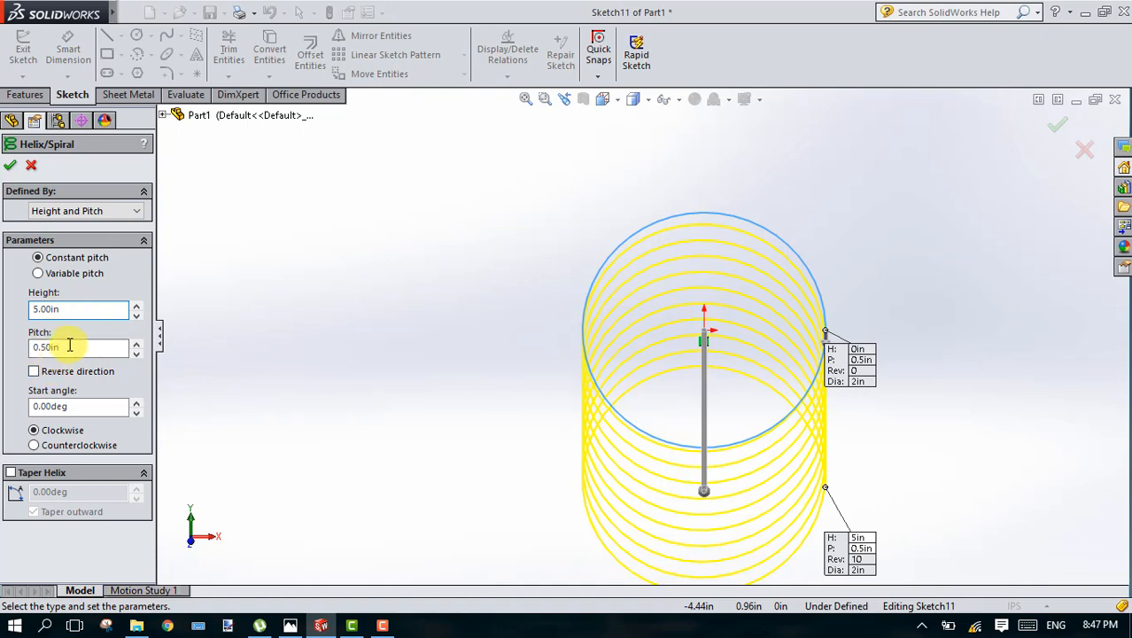
Step: Set the helix pitch to 0.25 in
{"action": "left_click", "coordinate": [69, 345]}
{"action": "key", "text": "BackSpace"}
{"action": "key", "text": "BackSpace"}
{"action": "key", "text": "BackSpace"}
{"action": "key", "text": "BackSpace"}
{"action": "key", "text": "BackSpace"}
{"action": "key", "text": "BackSpace"}
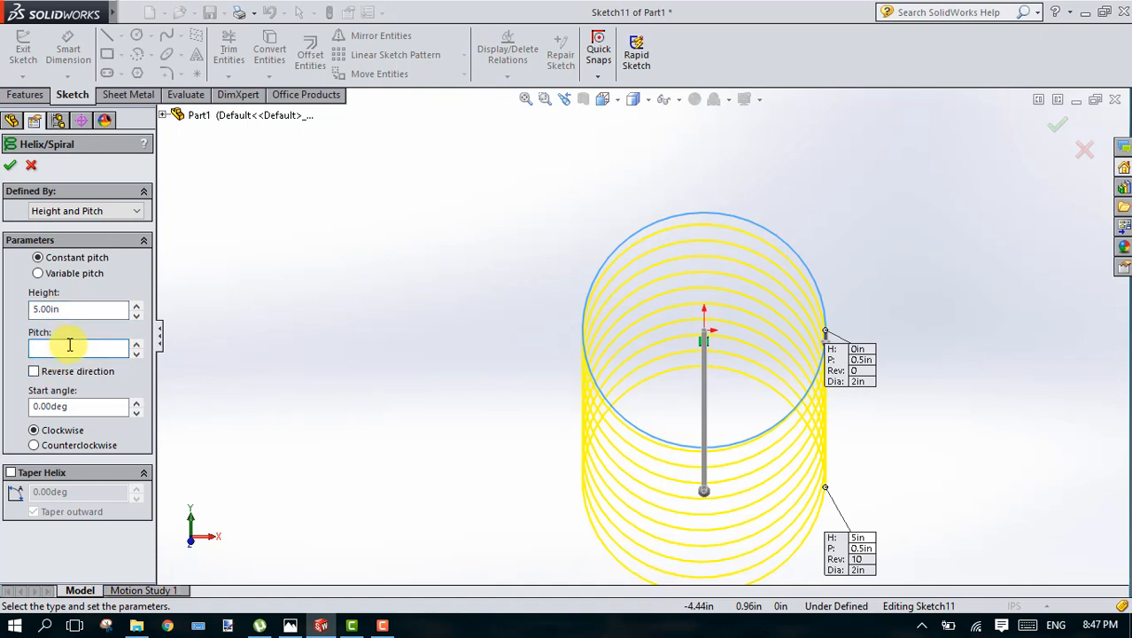
{"action": "type", "text": ".25"}
{"action": "key", "text": "Return"}
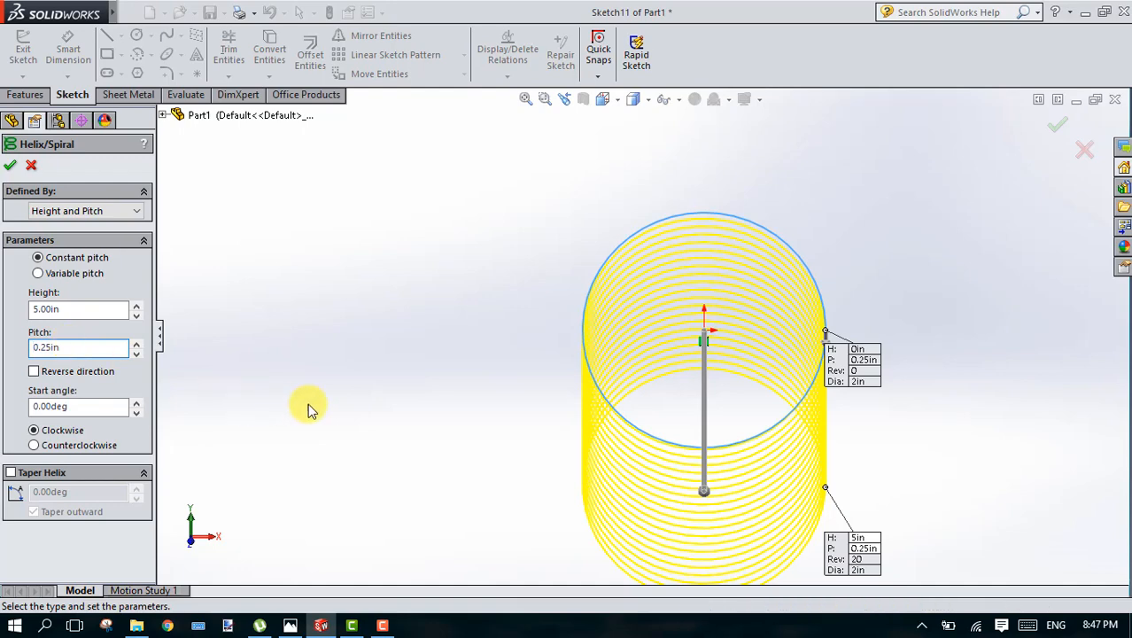
Step: Try a helix pitch of 1 in, and restore the pitch to 0.25 in
{"action": "key", "text": "Down"}
{"action": "key", "text": "Down"}
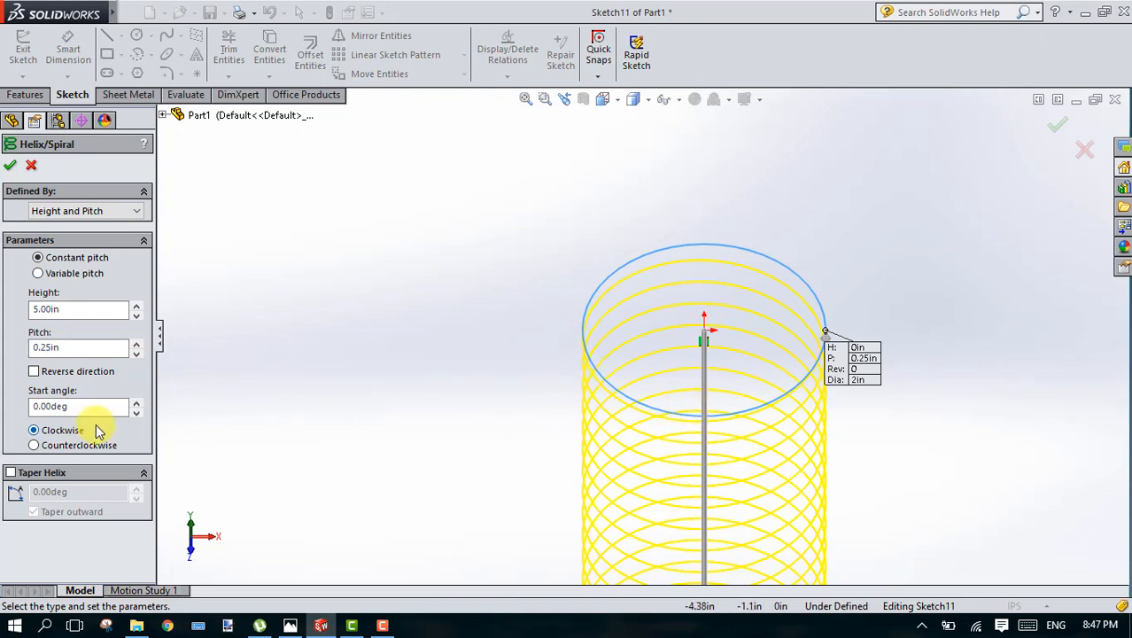
{"action": "double_click", "coordinate": [67, 349]}
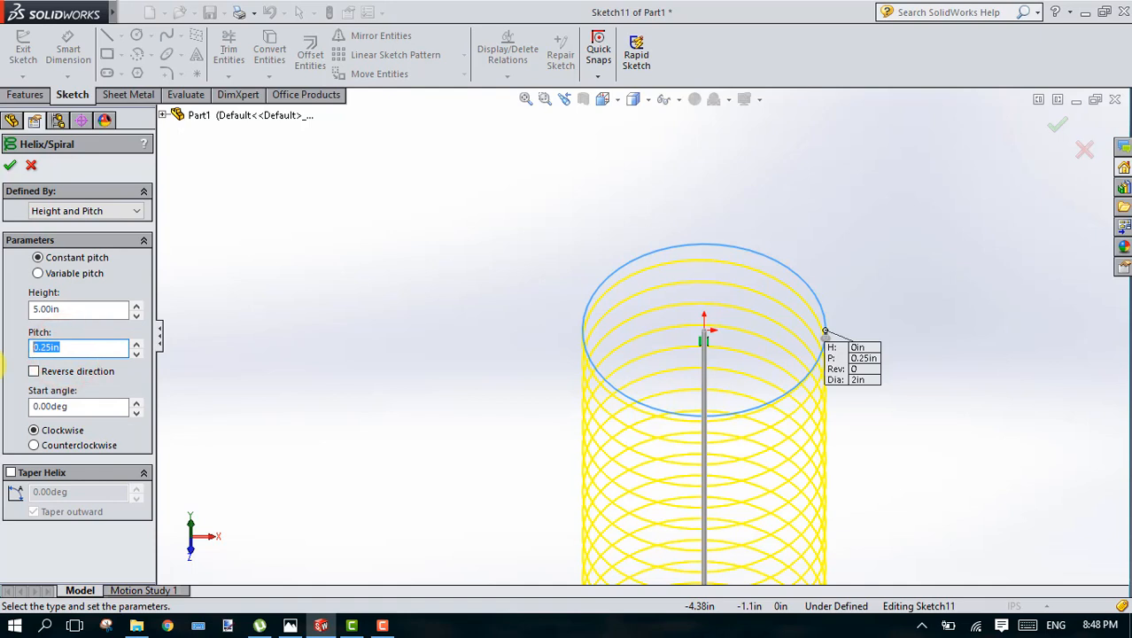
{"action": "type", "text": "1"}
{"action": "key", "text": "Return"}
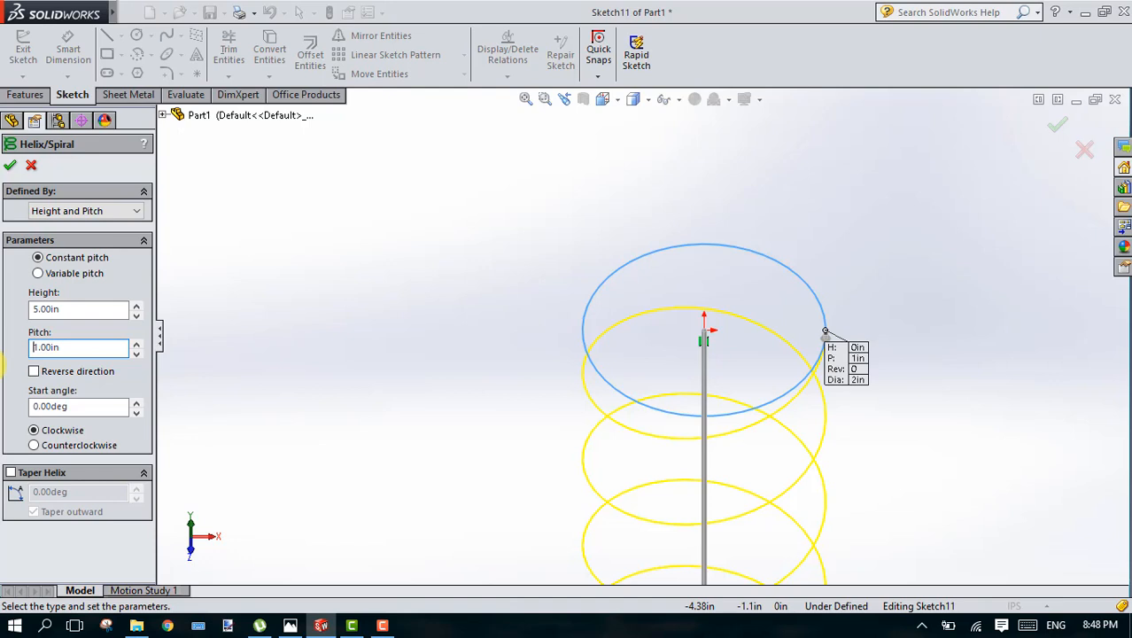
{"action": "key", "text": "Delete"}
{"action": "type", "text": "25"}
{"action": "key", "text": "Return"}
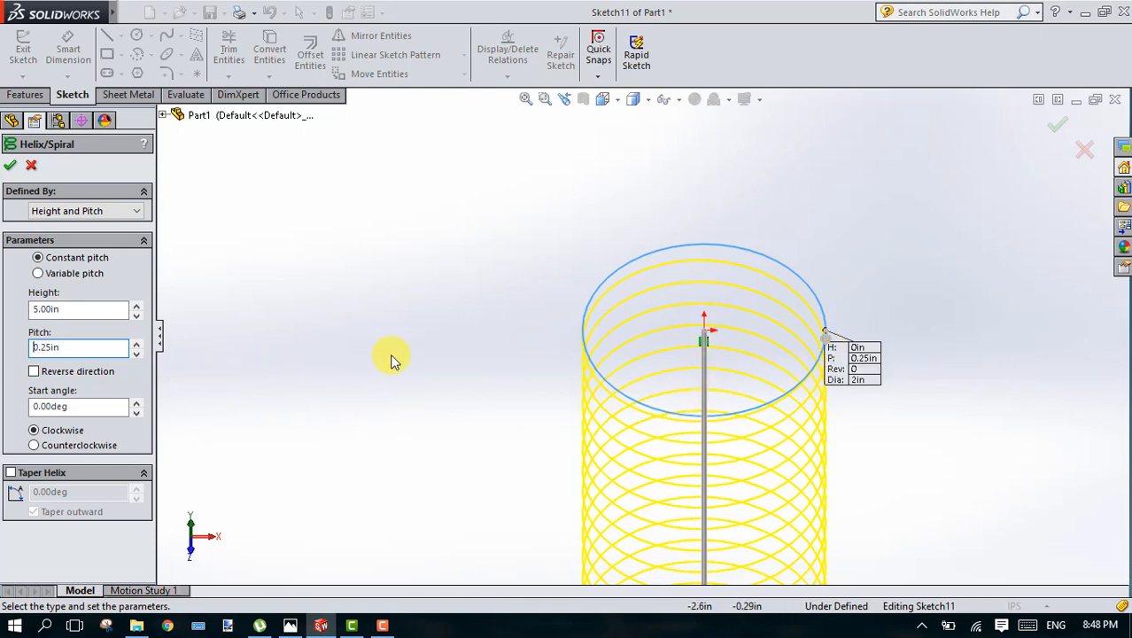
Step: Try reversing the helix direction, and leave the reversal switched off
{"action": "left_click", "coordinate": [529, 98]}
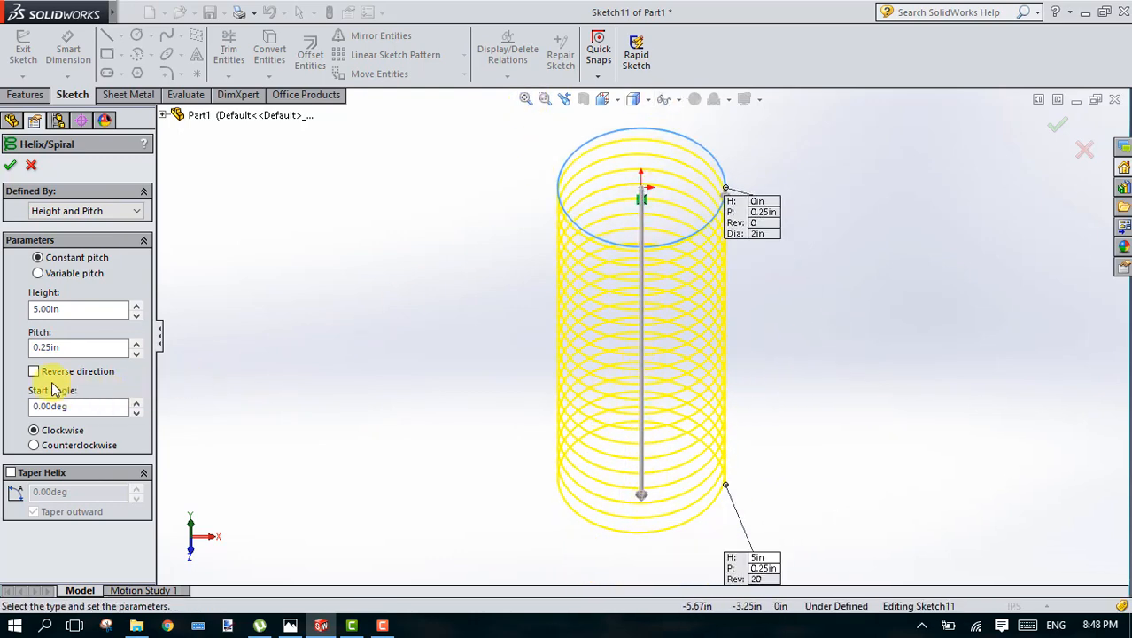
{"action": "left_click", "coordinate": [34, 371]}
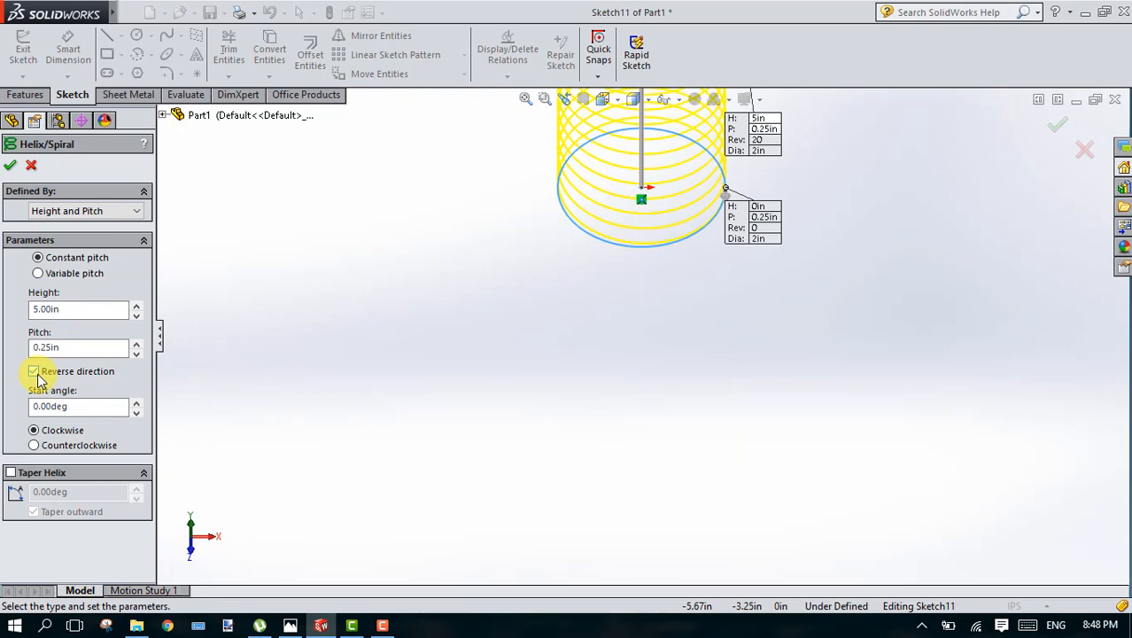
{"action": "left_click", "coordinate": [37, 375]}
{"action": "left_click", "coordinate": [36, 373]}
{"action": "left_click", "coordinate": [35, 373]}
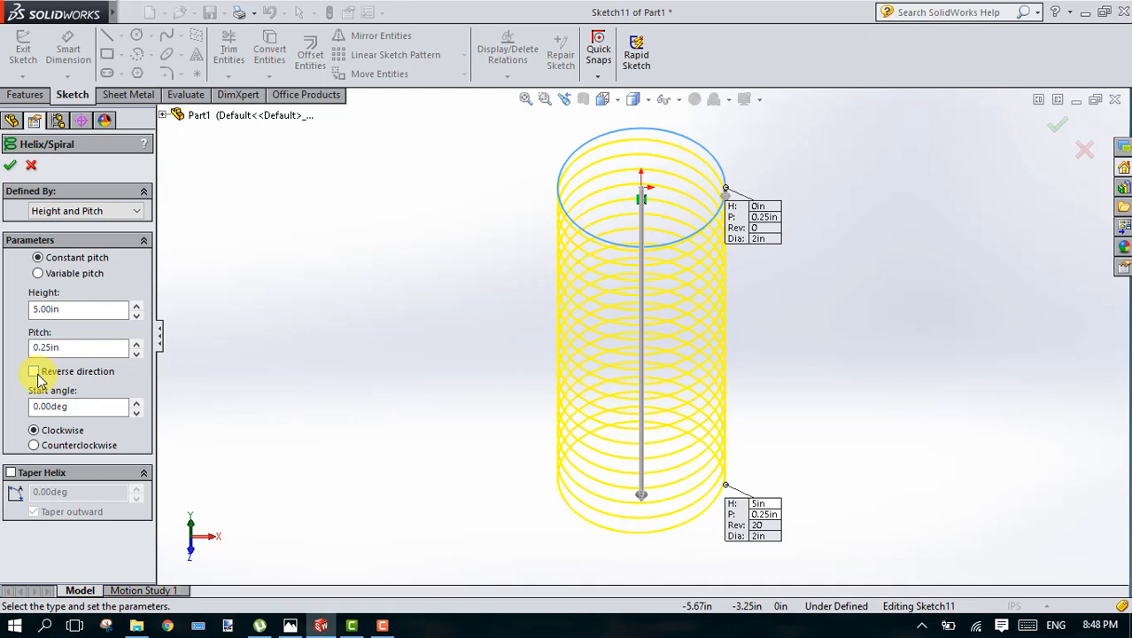
Step: Accept the helix settings to create the curve and clear its selection
{"action": "left_click", "coordinate": [10, 167]}
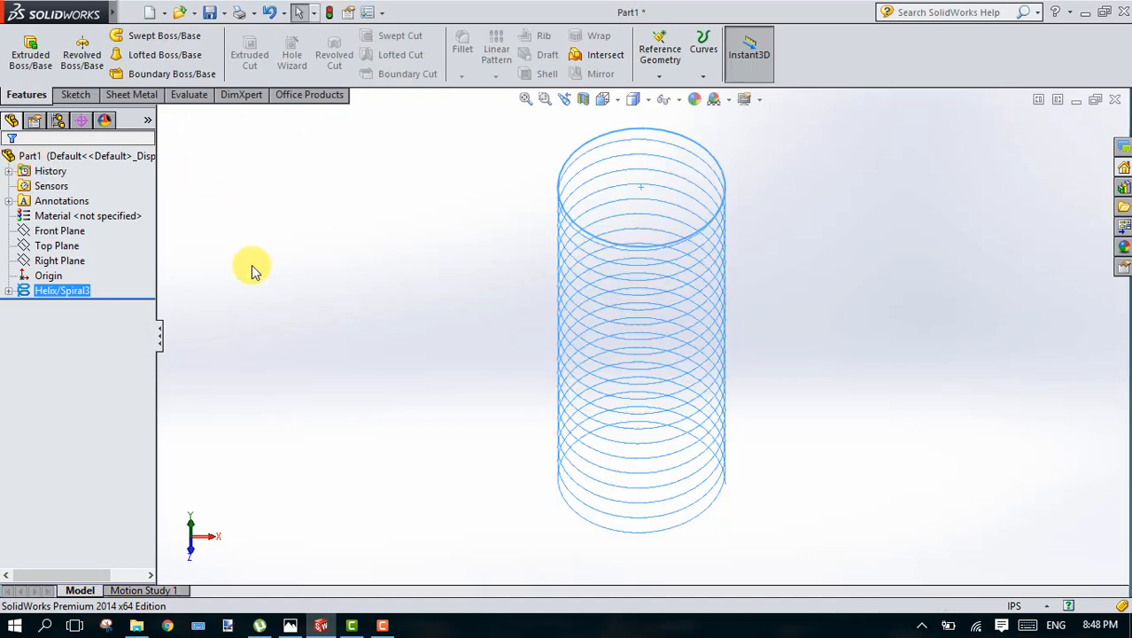
{"action": "left_click", "coordinate": [329, 290]}
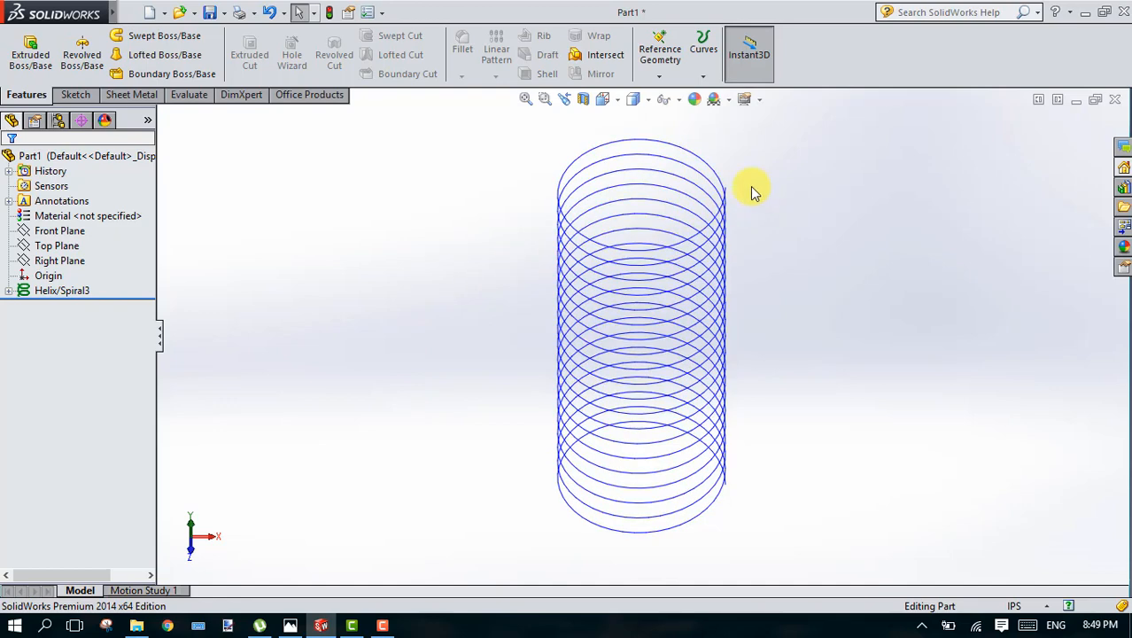
Step: Sketch a circle of about 0.054 in radius on the Top Plane, centred on the helix's start point
{"action": "key", "text": "Left"}
{"action": "key", "text": "Left"}
{"action": "key", "text": "Left"}
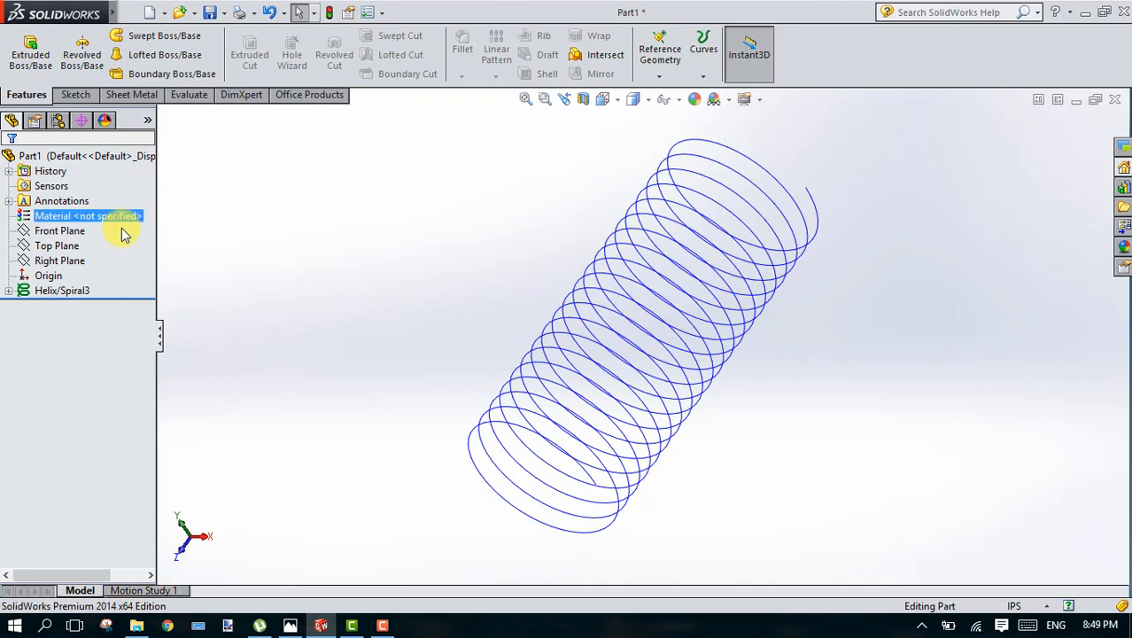
{"action": "left_click", "coordinate": [55, 248]}
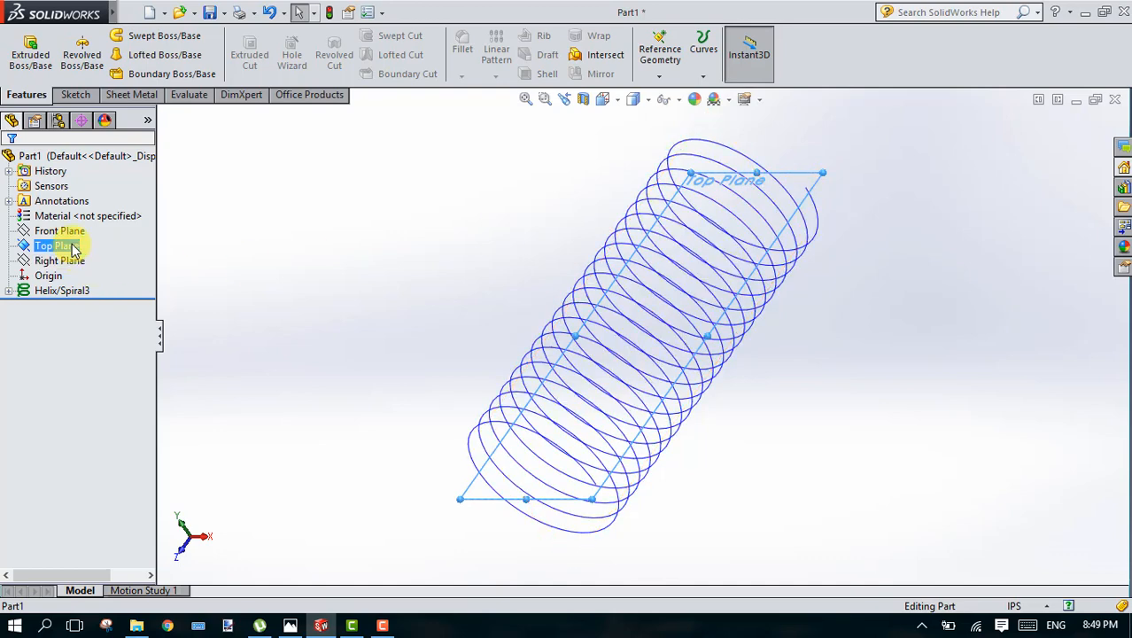
{"action": "left_click", "coordinate": [75, 97]}
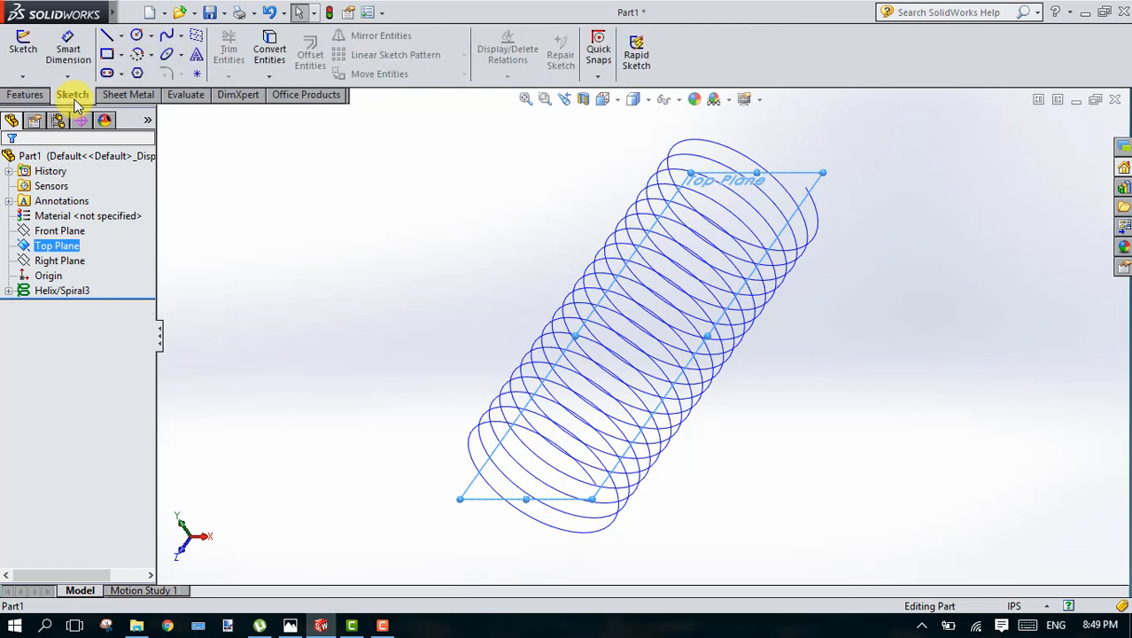
{"action": "left_click", "coordinate": [140, 37]}
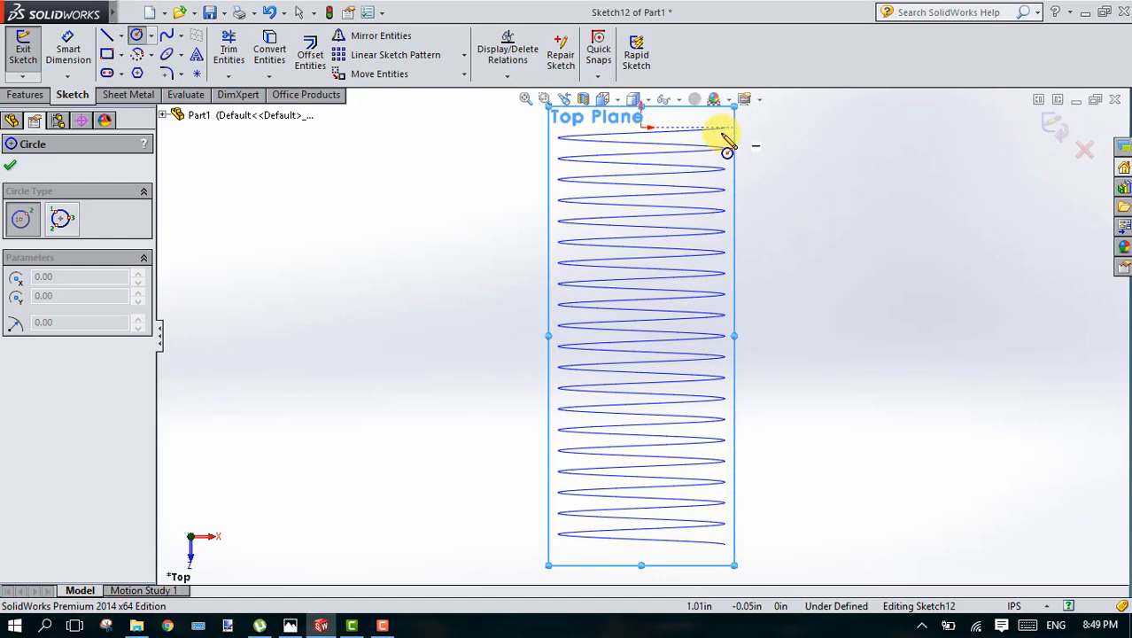
{"action": "left_click", "coordinate": [549, 99]}
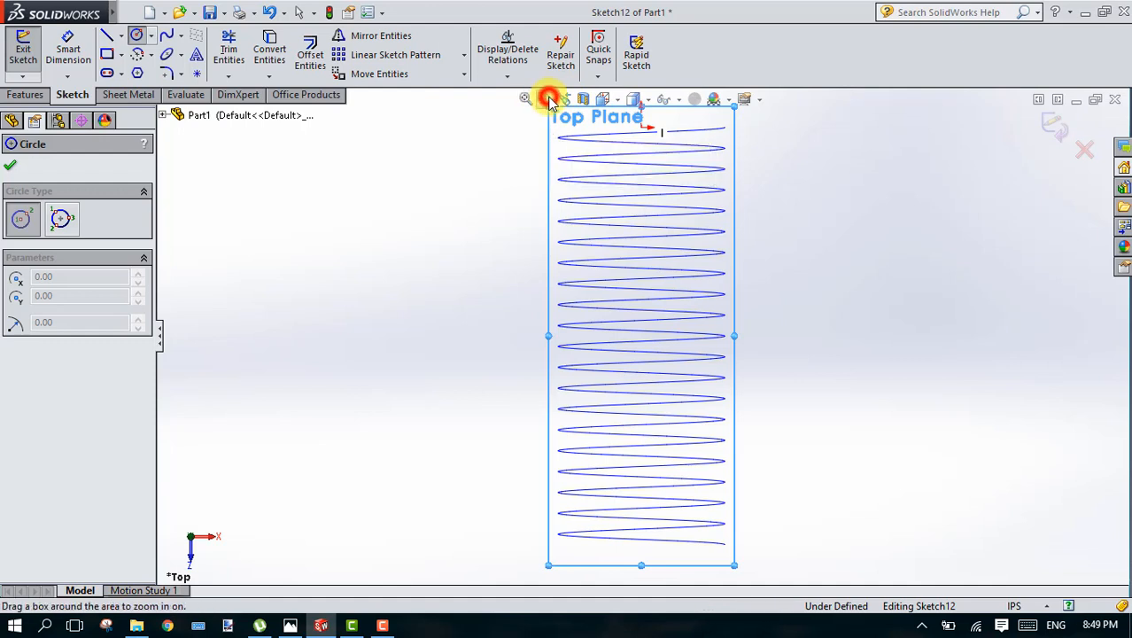
{"action": "left_click", "coordinate": [688, 107]}
{"action": "left_click", "coordinate": [753, 153]}
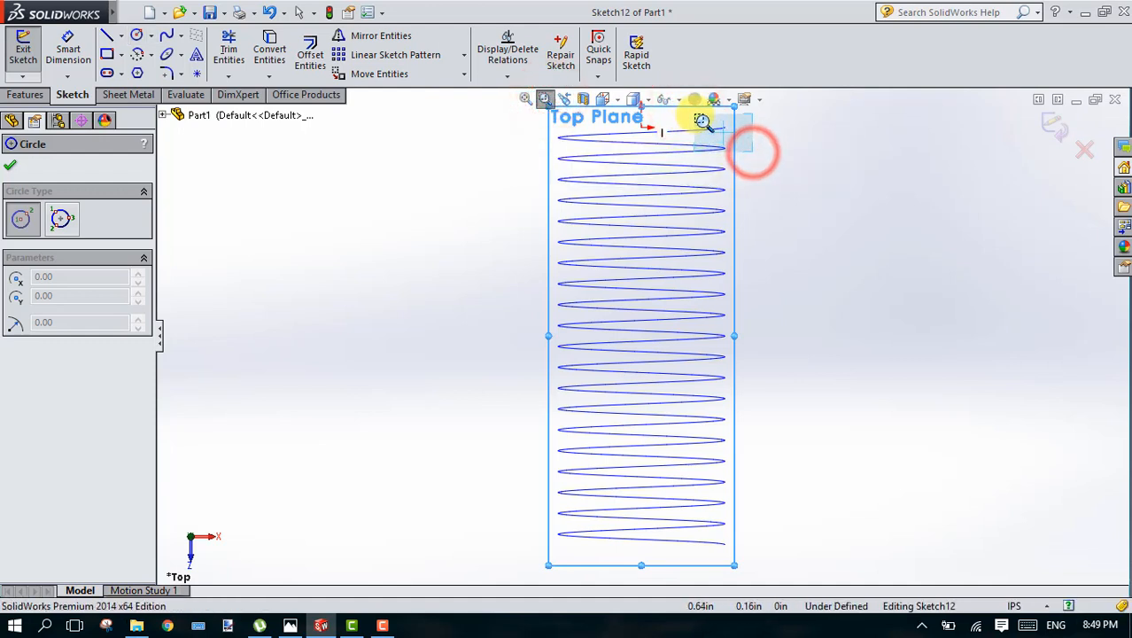
{"action": "left_click_drag", "start_coordinate": [692, 109], "coordinate": [690, 115]}
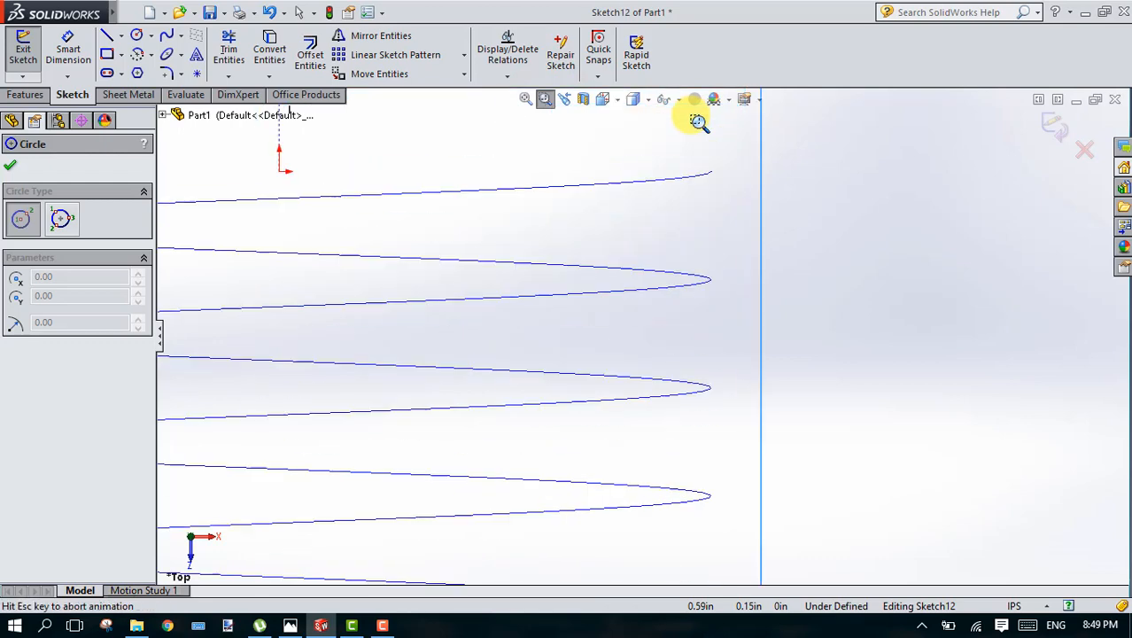
{"action": "left_click", "coordinate": [136, 35]}
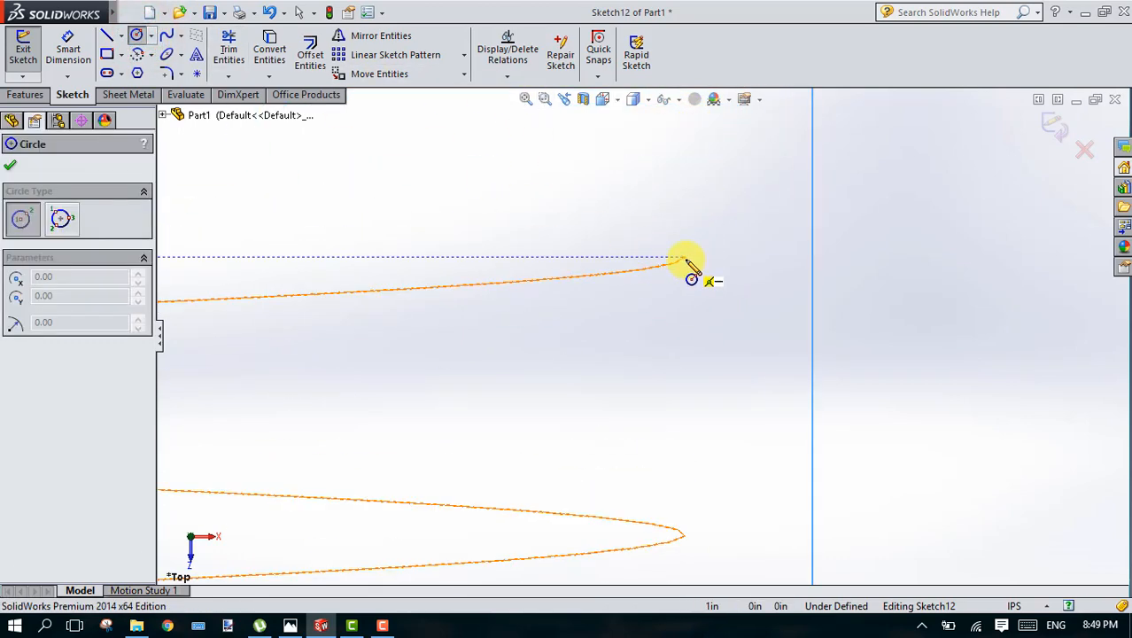
{"action": "left_click_drag", "start_coordinate": [687, 258], "coordinate": [715, 304]}
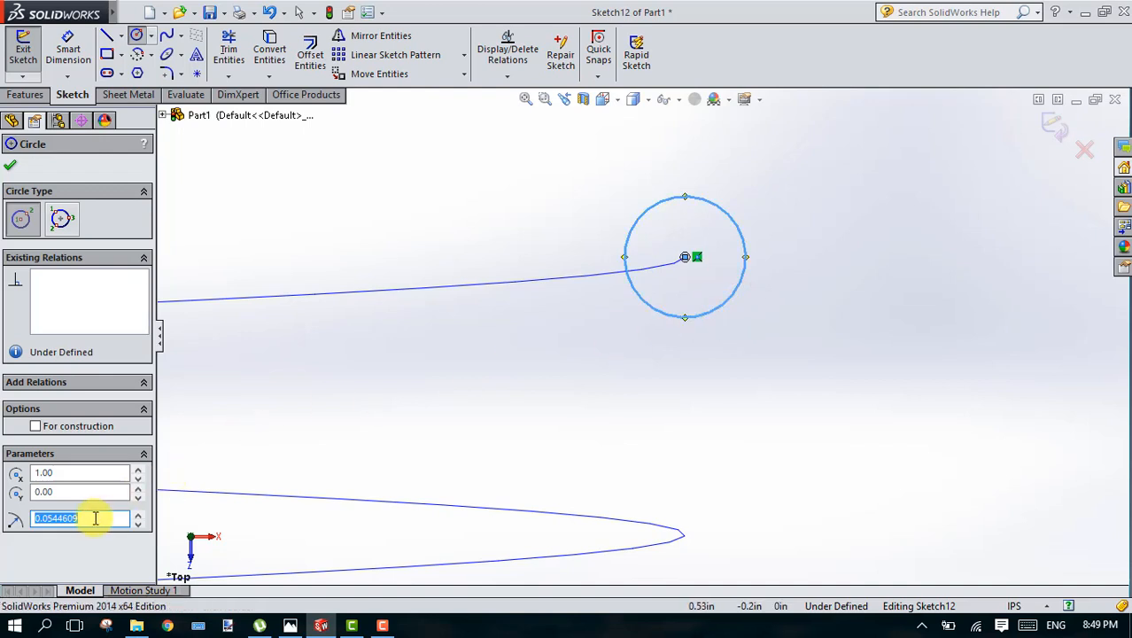
Step: Set the circle's radius to 0.0625 in and finish the sketch
{"action": "left_click_drag", "start_coordinate": [93, 518], "coordinate": [23, 513]}
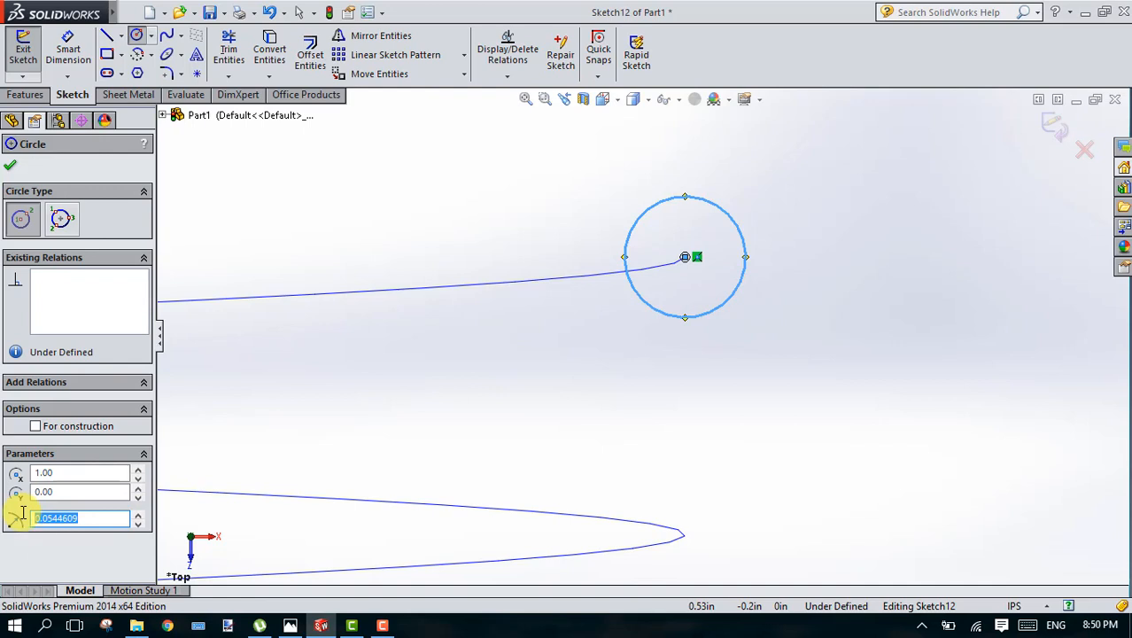
{"action": "key", "text": "BackSpace"}
{"action": "key", "text": "Return"}
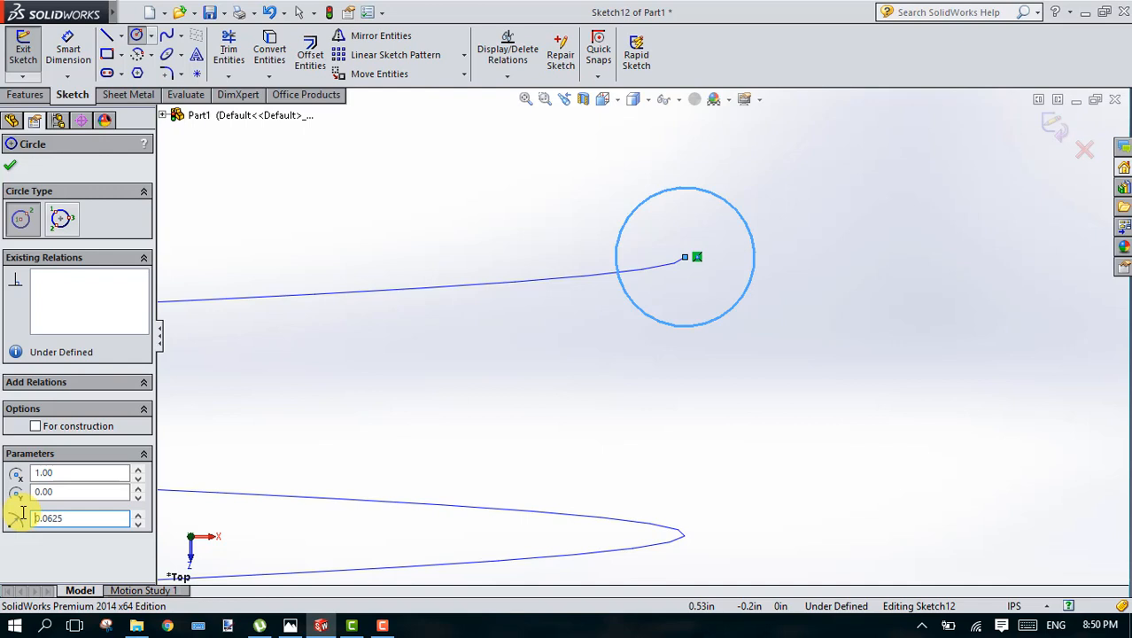
{"action": "left_click", "coordinate": [13, 170]}
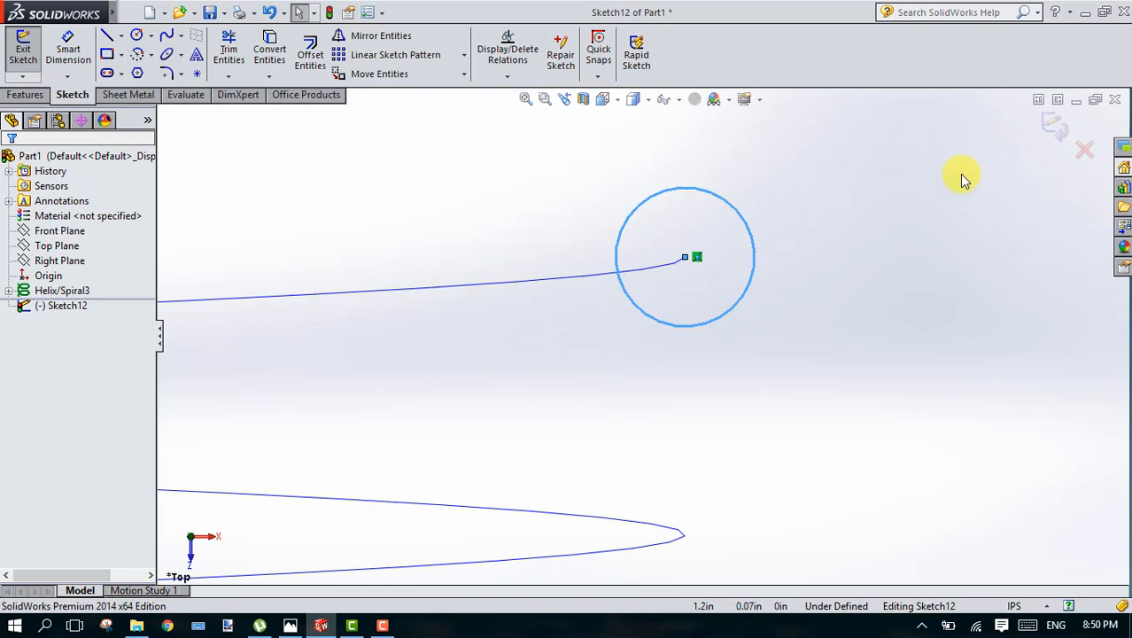
{"action": "left_click", "coordinate": [1057, 133]}
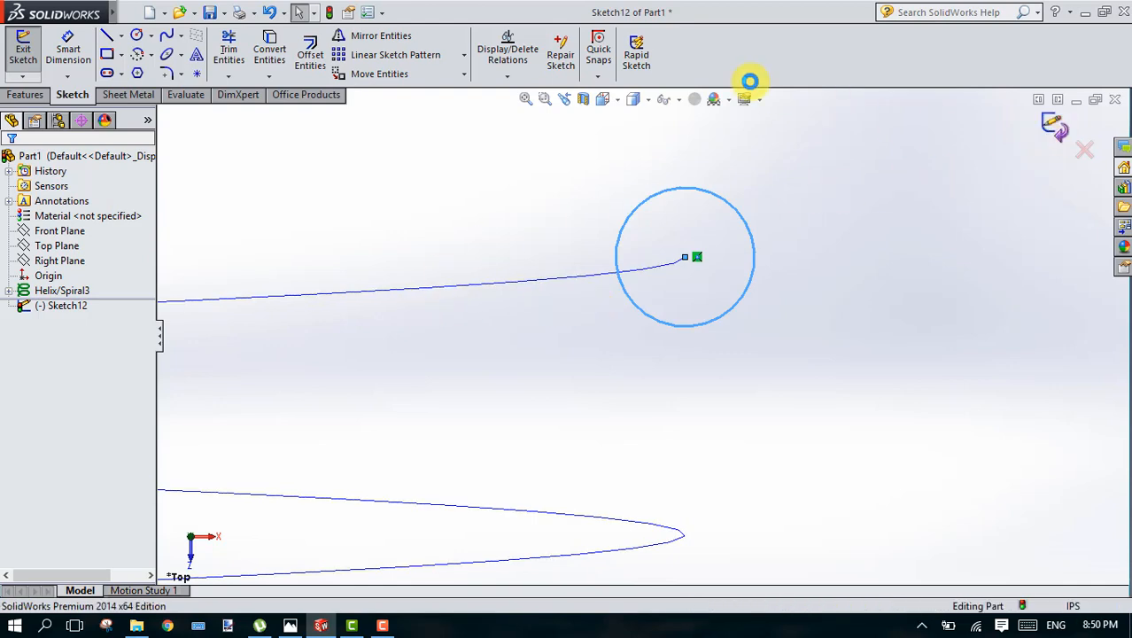
Step: Create a Swept Boss/Base using the small circle sketch as the profile and the helix as the path
{"action": "left_click", "coordinate": [526, 101]}
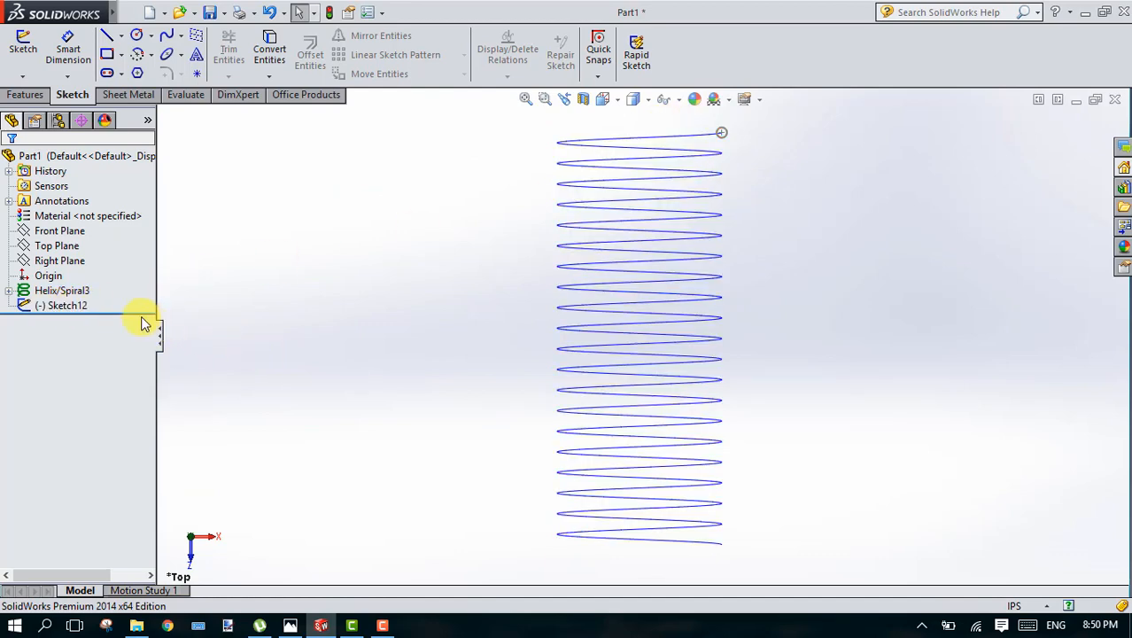
{"action": "left_click", "coordinate": [64, 308]}
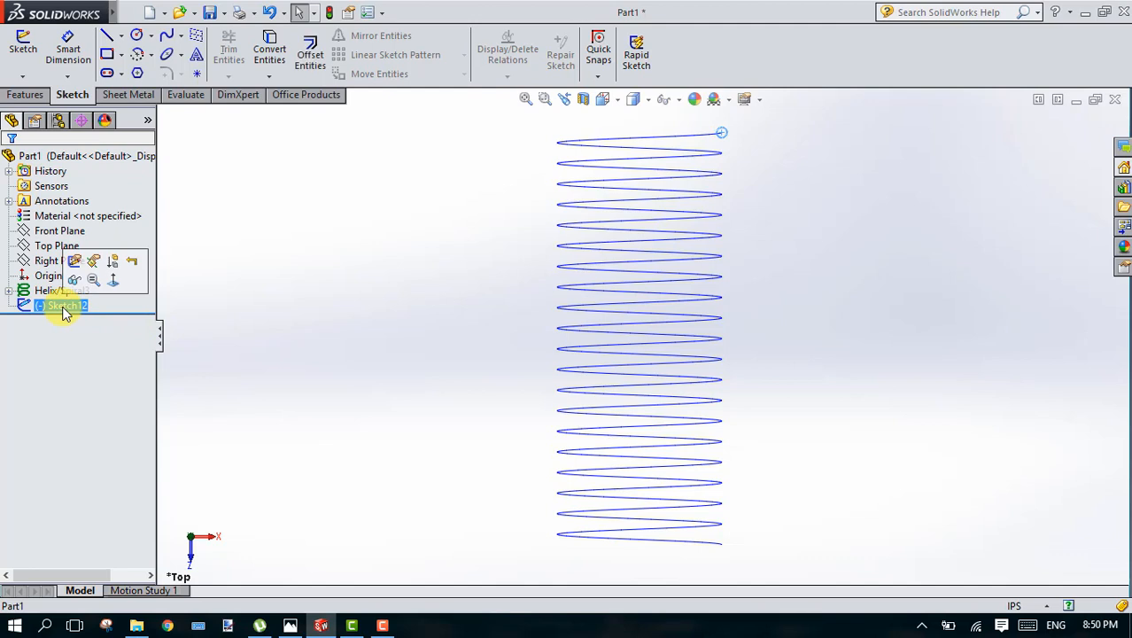
{"action": "left_click", "coordinate": [298, 233]}
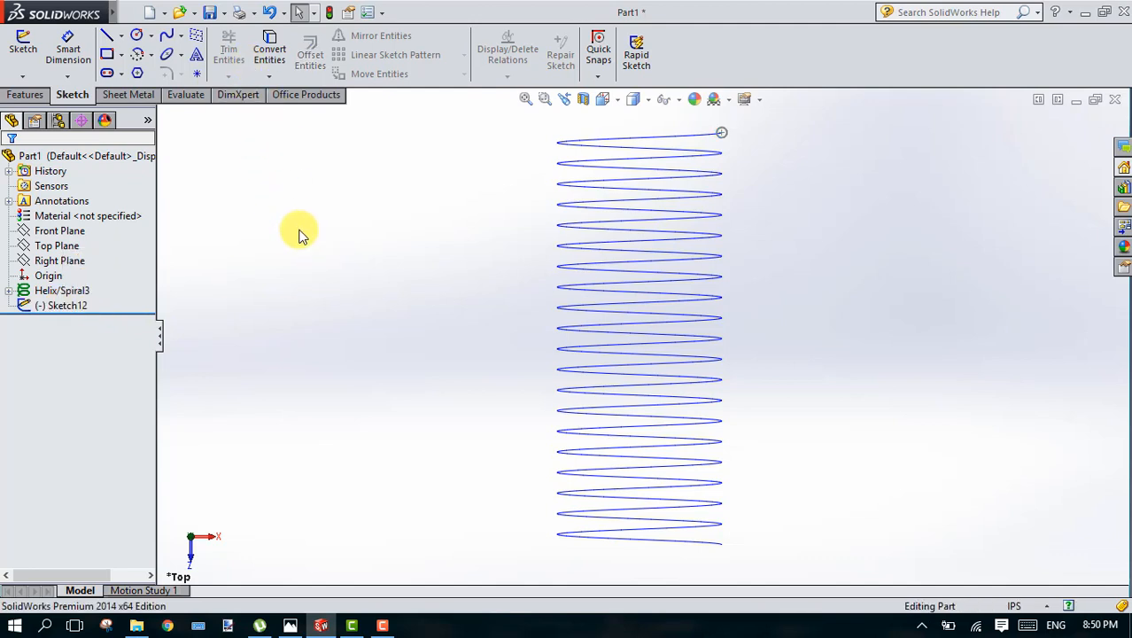
{"action": "left_click", "coordinate": [40, 102]}
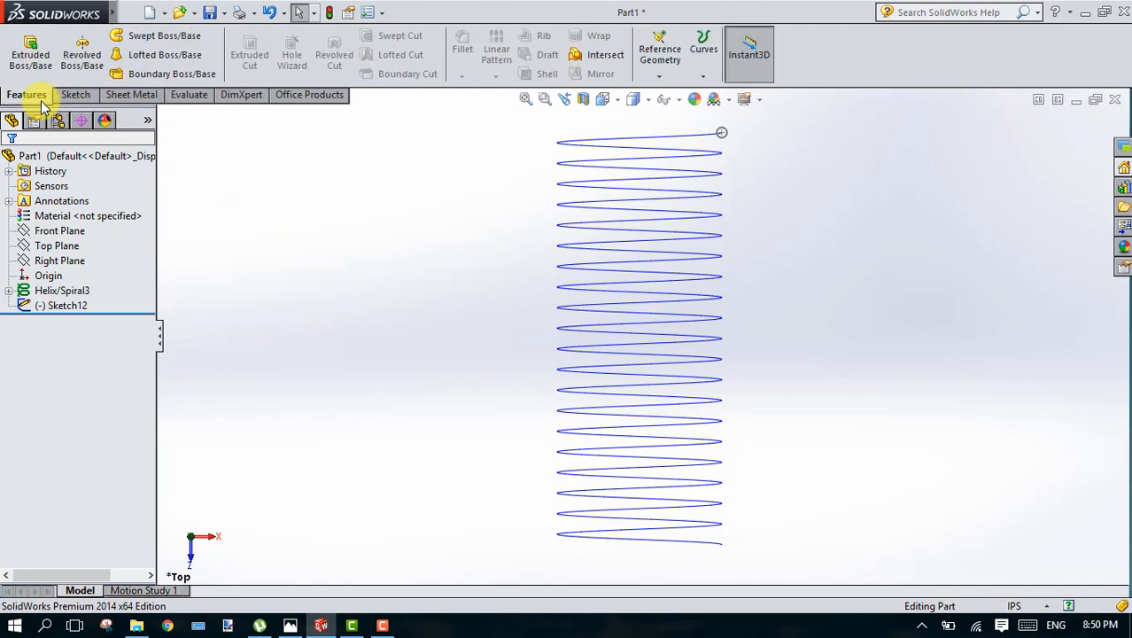
{"action": "right_click", "coordinate": [42, 104]}
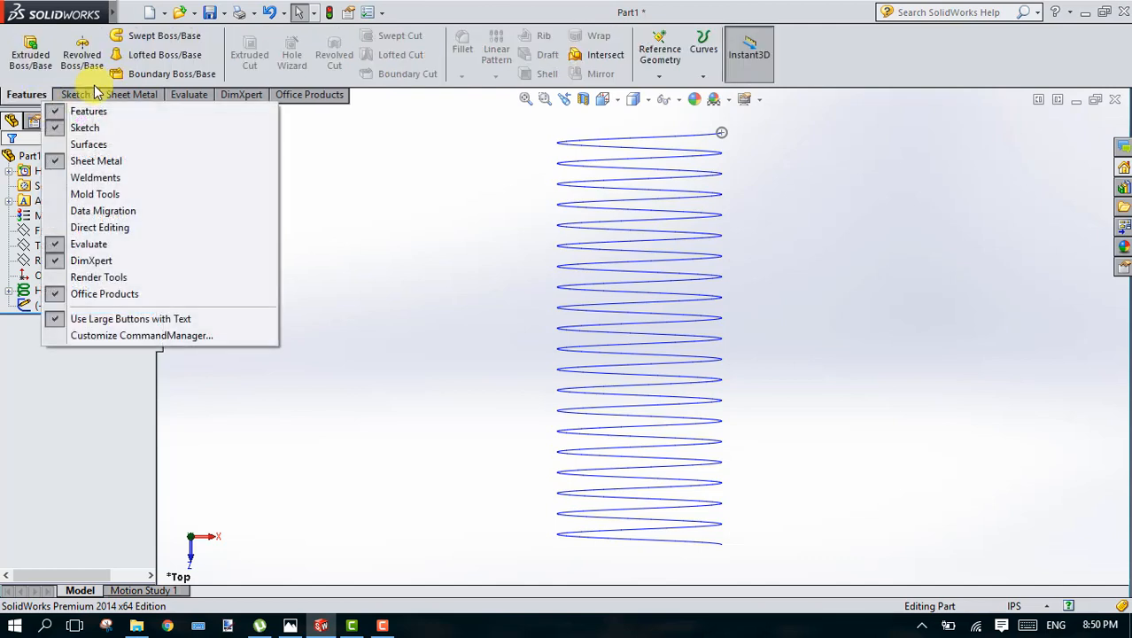
{"action": "left_click", "coordinate": [179, 37]}
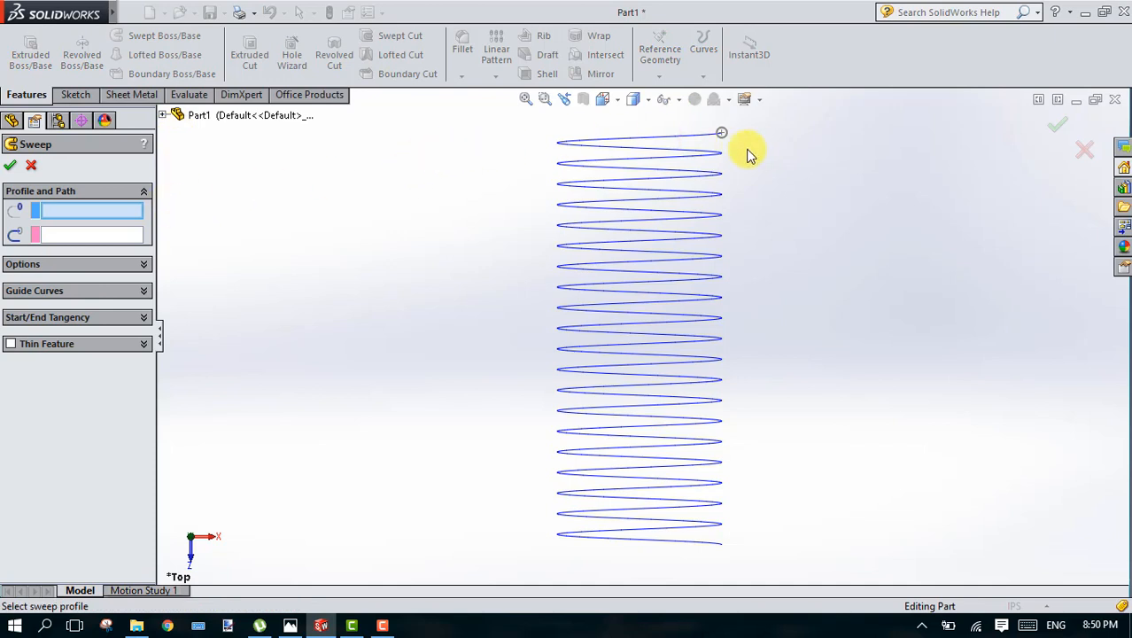
{"action": "left_click", "coordinate": [722, 137]}
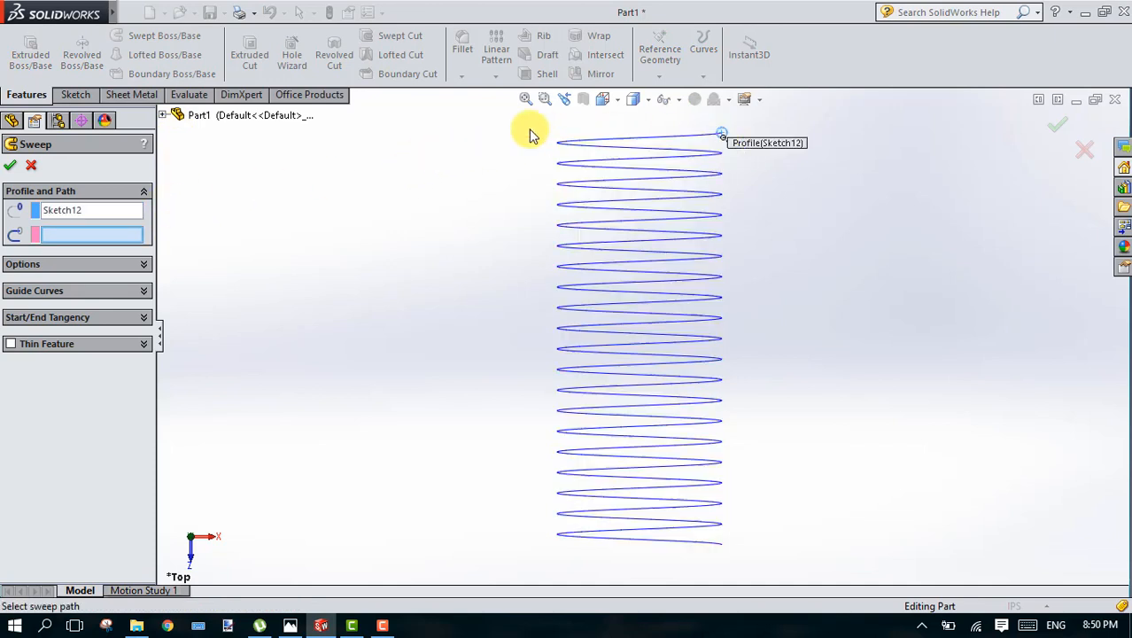
{"action": "left_click", "coordinate": [598, 155]}
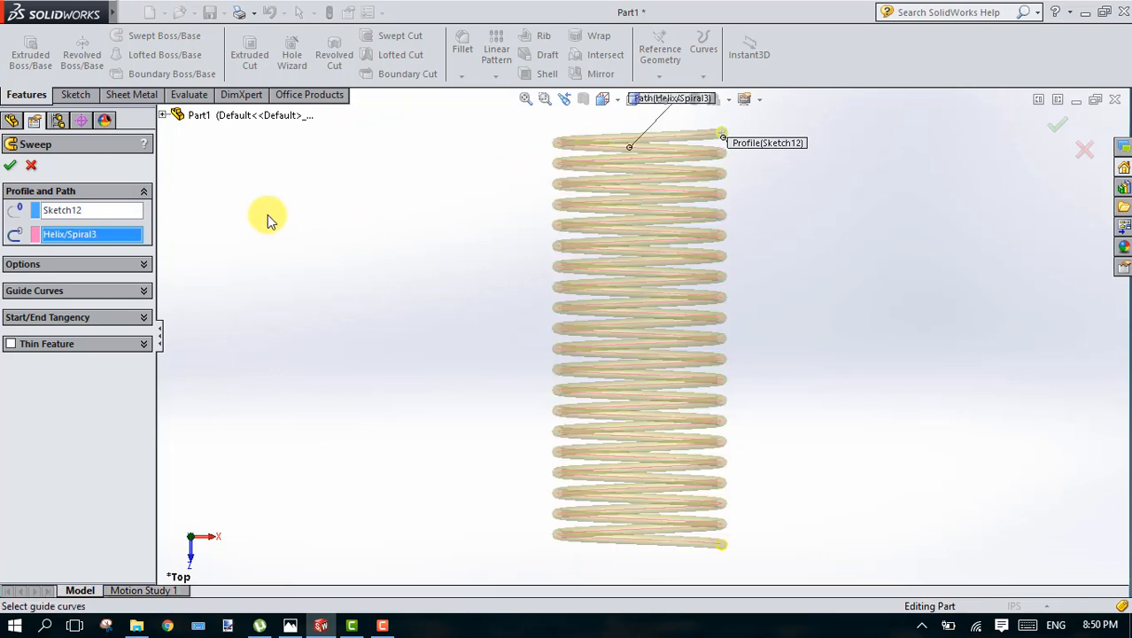
{"action": "left_click", "coordinate": [8, 169]}
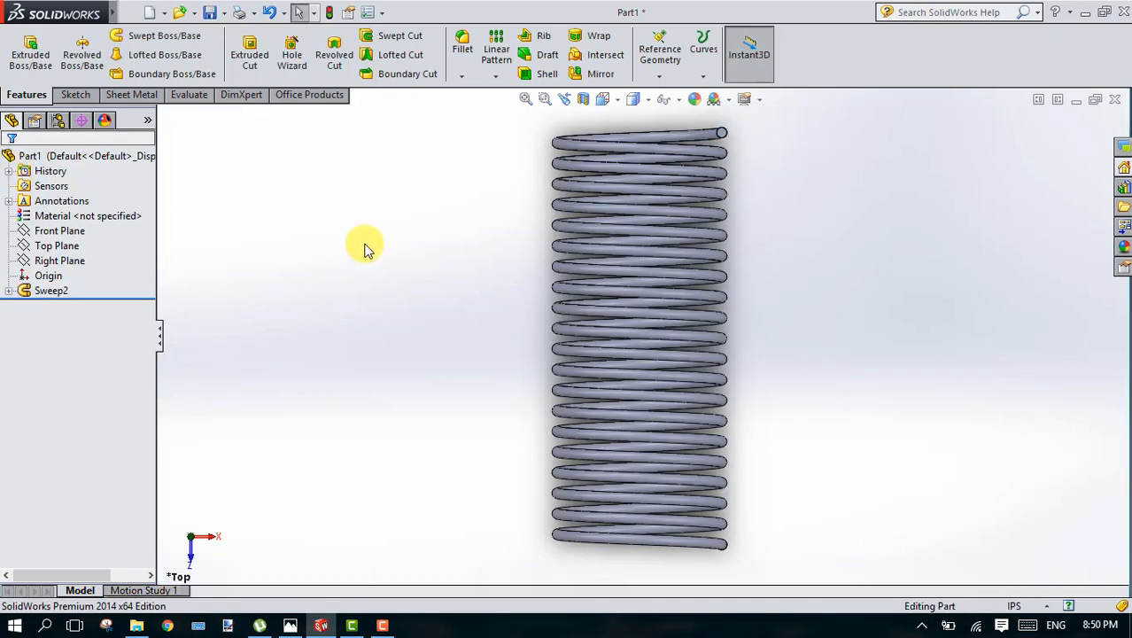
Step: Examine the swept spring from several sides
{"action": "key", "text": "Left"}
{"action": "key", "text": "Left"}
{"action": "key", "text": "Left"}
{"action": "key", "text": "Left"}
{"action": "key", "text": "Left"}
{"action": "key", "text": "Left"}
{"action": "key", "text": "Left"}
{"action": "key", "text": "Left"}
{"action": "key", "text": "Left"}
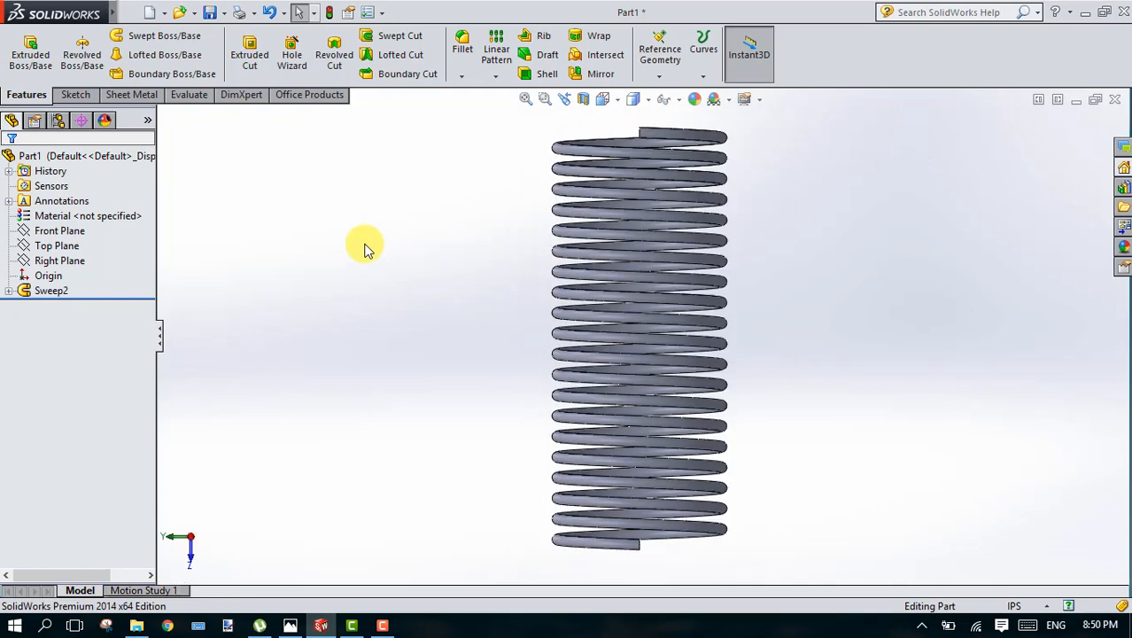
{"action": "key", "text": "Left"}
{"action": "key", "text": "Left"}
{"action": "key", "text": "Left"}
{"action": "key", "text": "Left"}
{"action": "key", "text": "Left"}
{"action": "key", "text": "Left"}
{"action": "key", "text": "Left"}
{"action": "key", "text": "Left"}
{"action": "key", "text": "Left"}
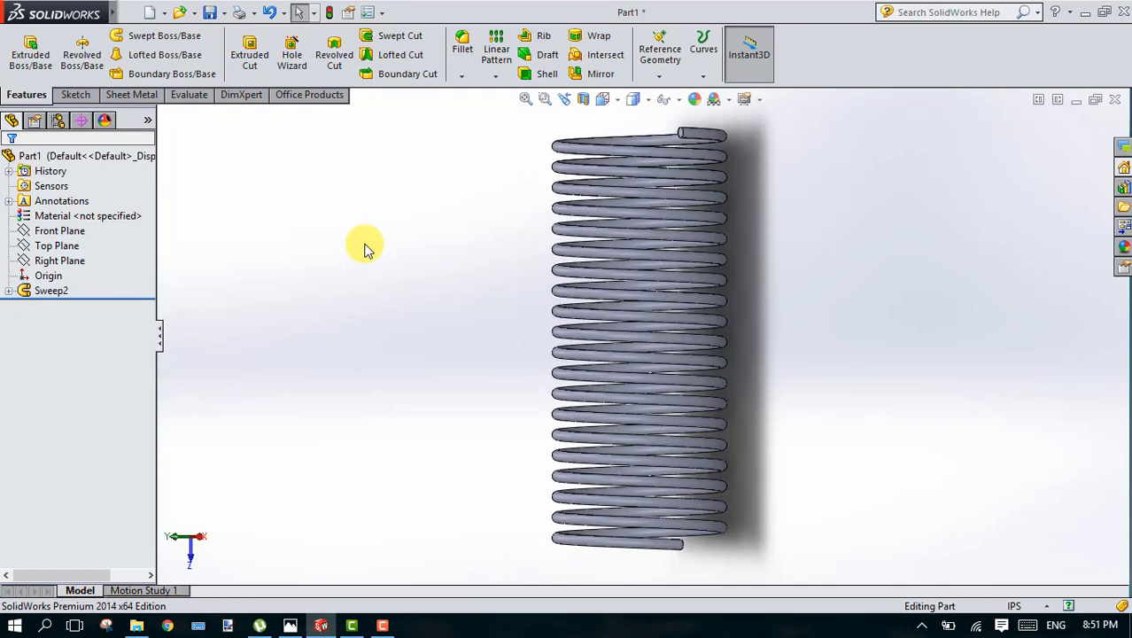
{"action": "key", "text": "Left"}
{"action": "key", "text": "Left"}
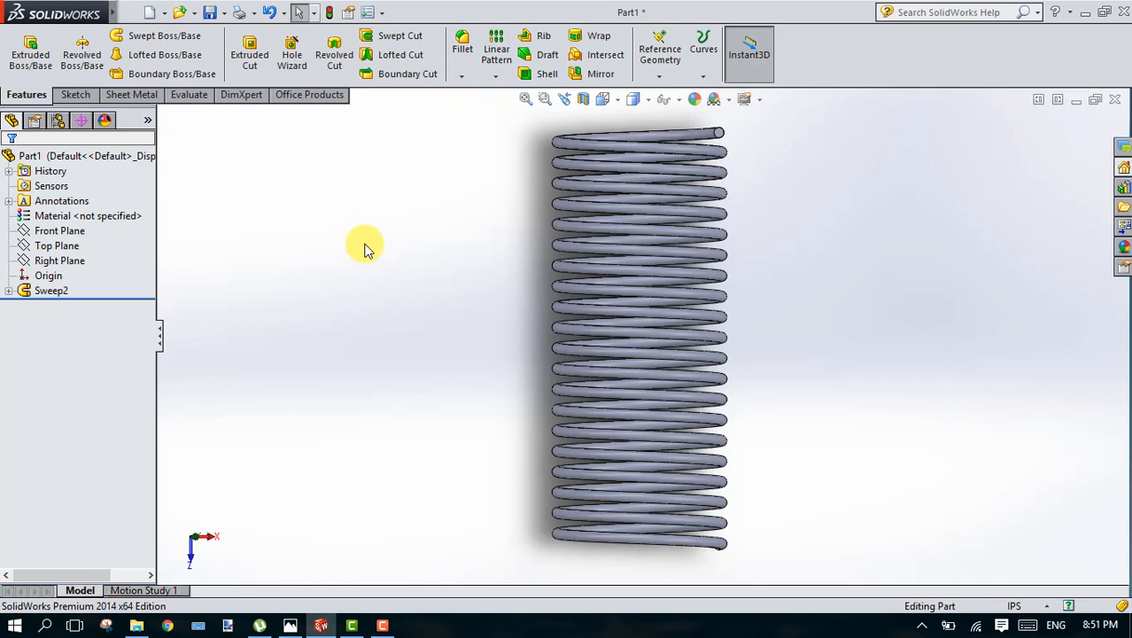
Step: Edit the helix inside the sweep feature and switch it from constant to variable pitch
{"action": "left_click", "coordinate": [9, 293]}
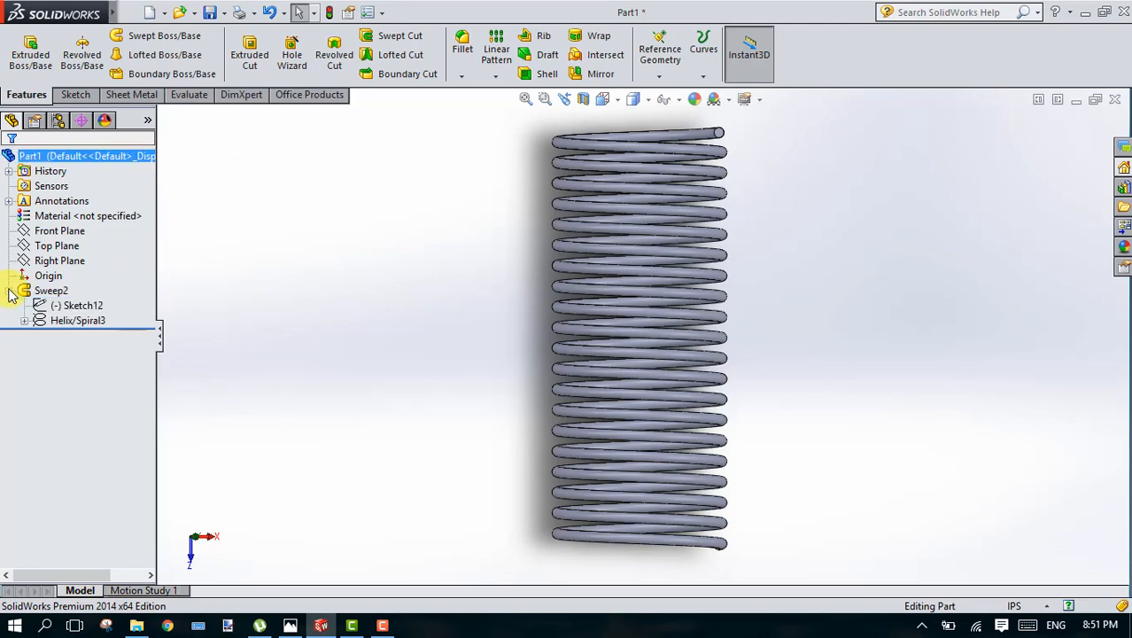
{"action": "right_click", "coordinate": [75, 322]}
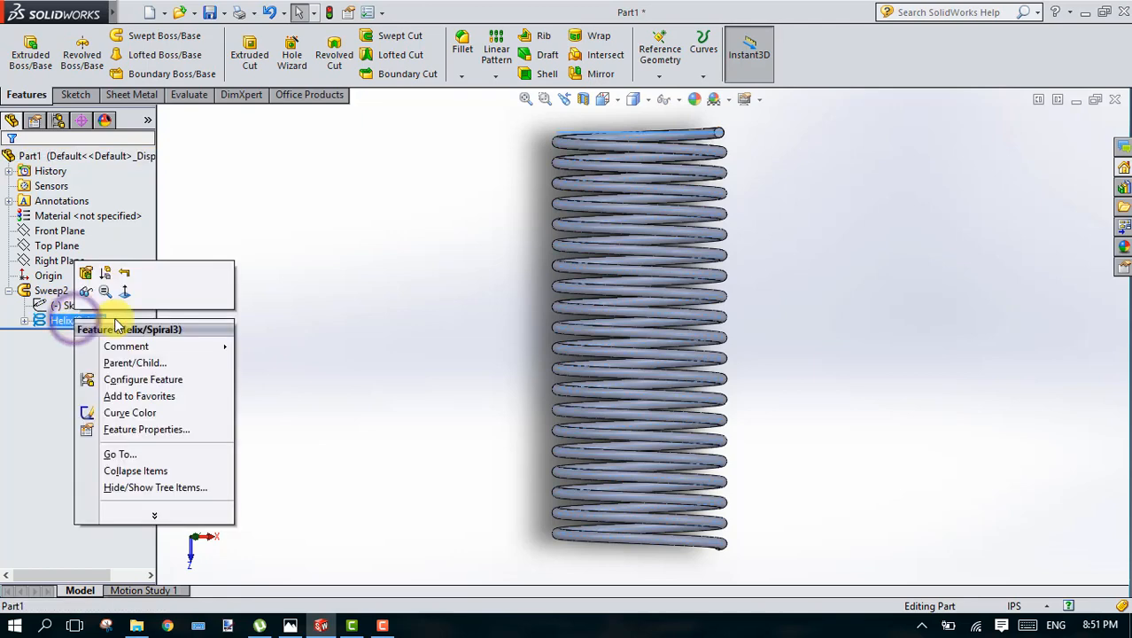
{"action": "left_click", "coordinate": [86, 274]}
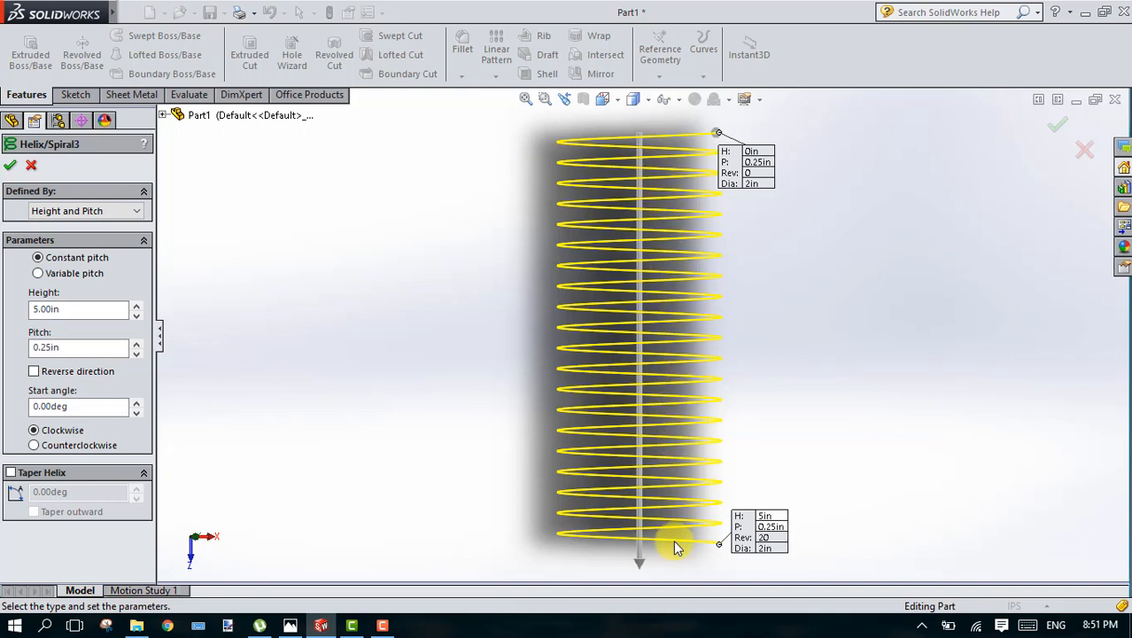
{"action": "left_click", "coordinate": [38, 273]}
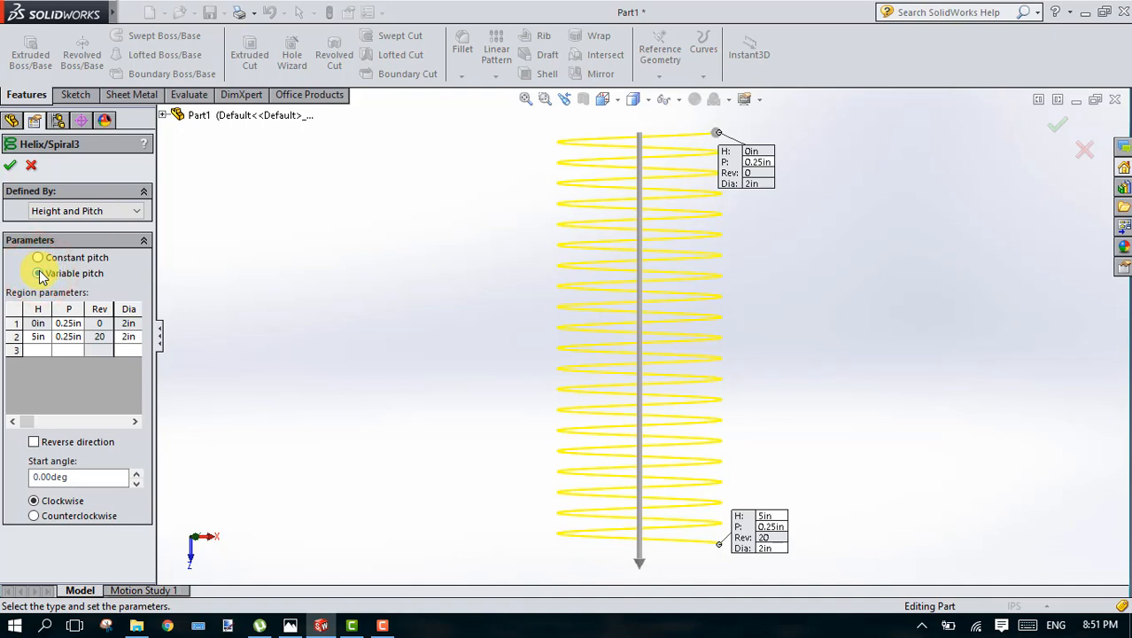
Step: Set the height of the second helix region to 2.5 in, keeping its 0.25 in pitch
{"action": "left_click", "coordinate": [38, 325]}
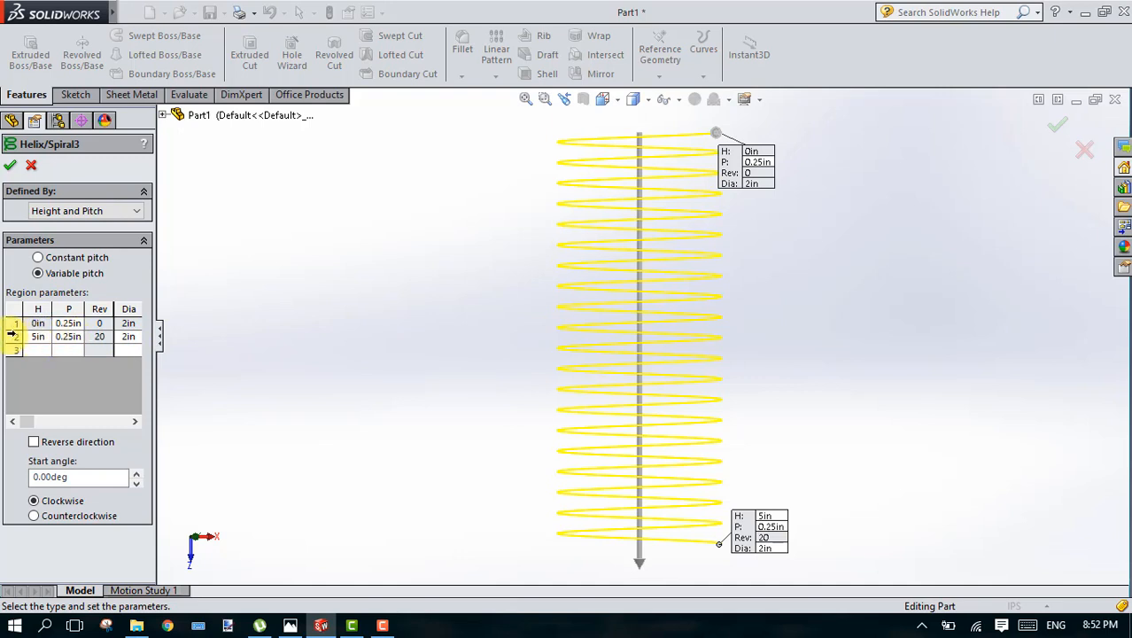
{"action": "left_click", "coordinate": [38, 338]}
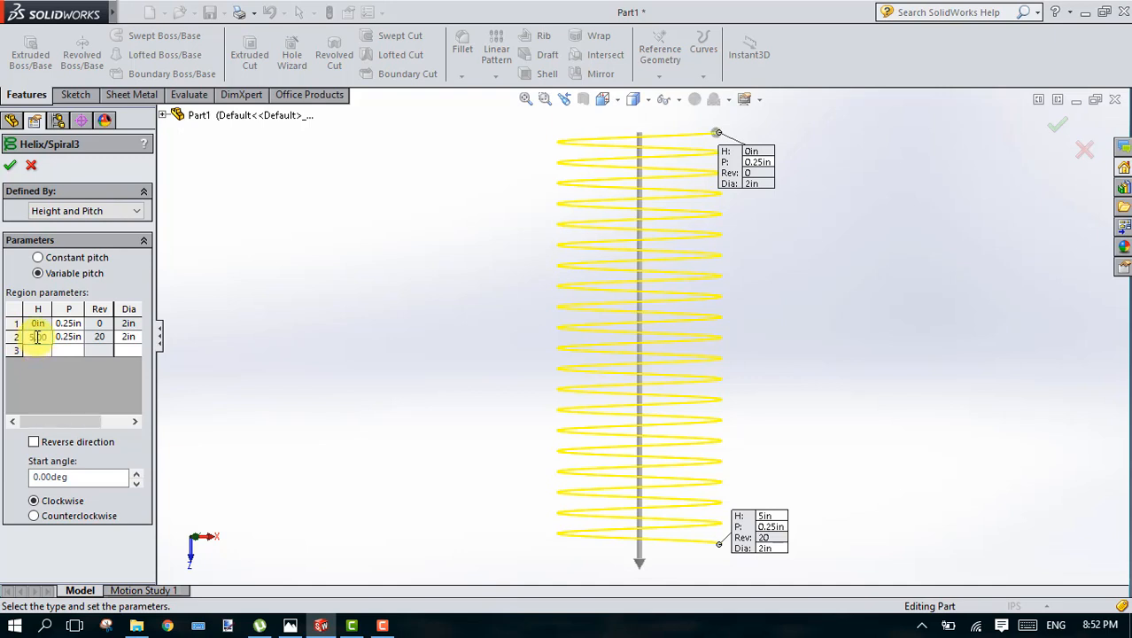
{"action": "type", "text": "2."}
{"action": "key", "text": "Tab"}
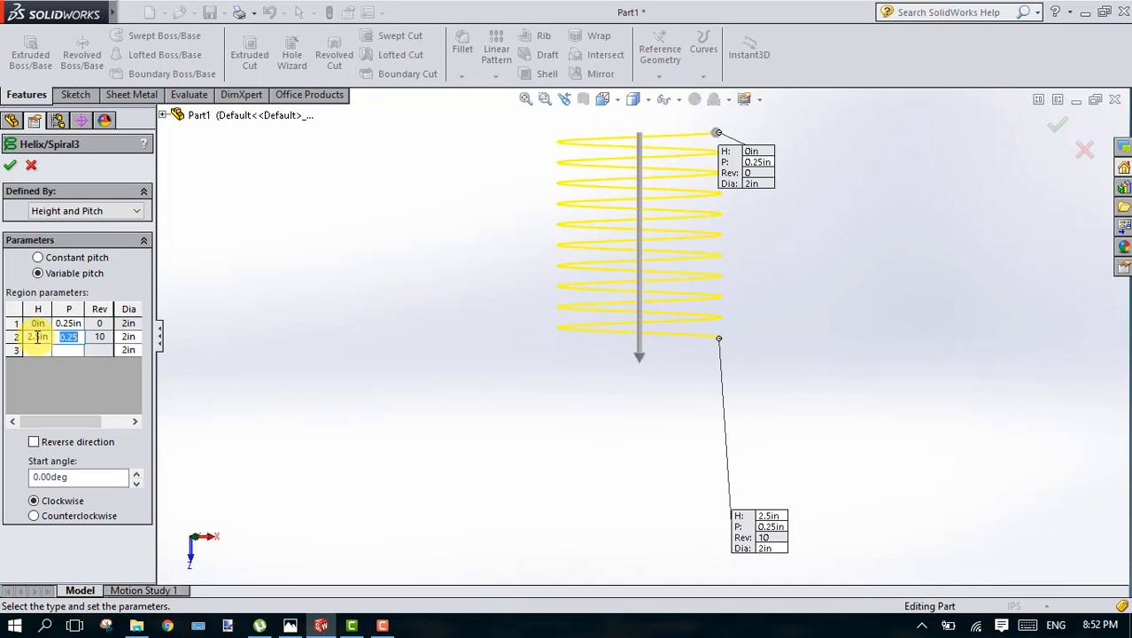
{"action": "key", "text": "Right"}
Step: Add a third helix region with a height of 5 in and a pitch of 0.25 in
{"action": "left_click", "coordinate": [40, 352]}
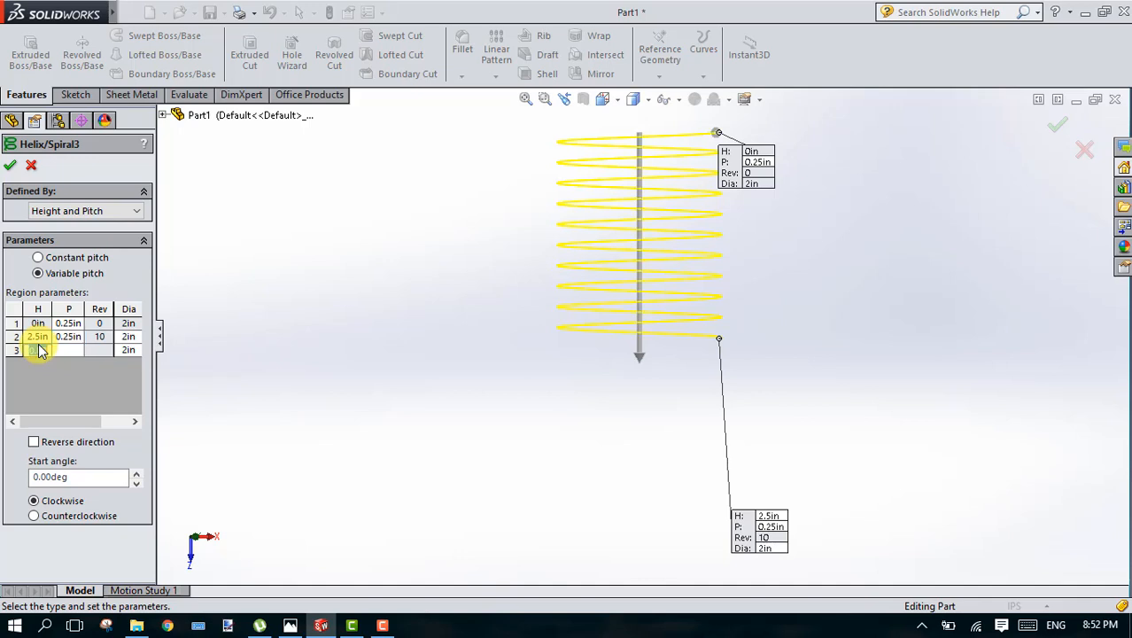
{"action": "type", "text": "5"}
{"action": "key", "text": "Tab"}
{"action": "type", "text": "2.5"}
{"action": "key", "text": "BackSpace"}
{"action": "key", "text": "BackSpace"}
{"action": "key", "text": "BackSpace"}
{"action": "type", "text": "0.25"}
{"action": "key", "text": "Return"}
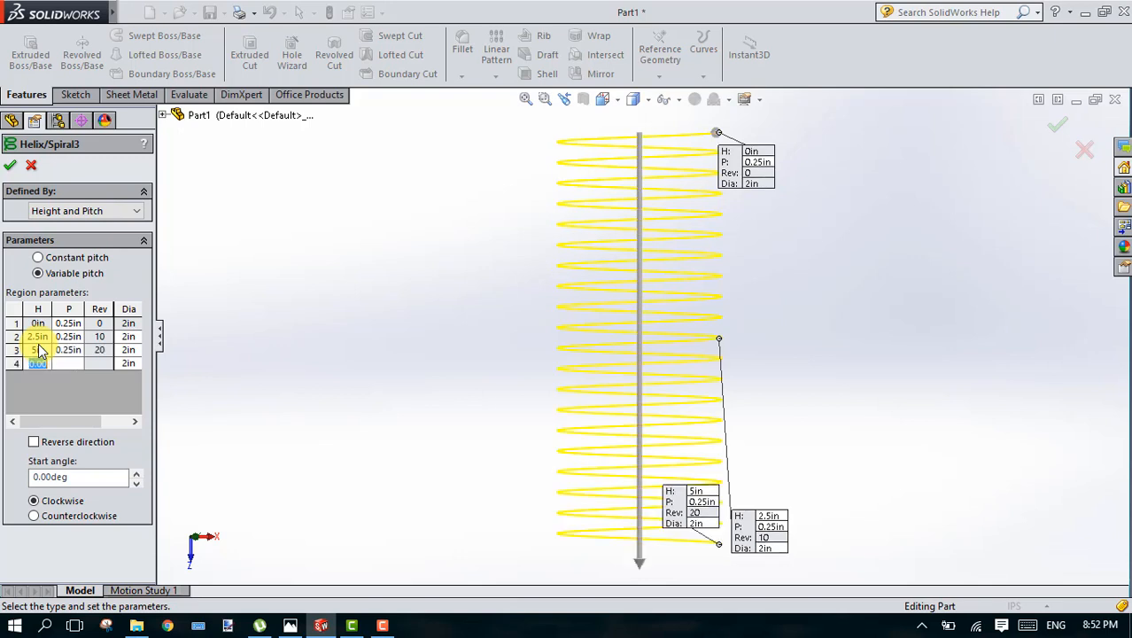
{"action": "left_click", "coordinate": [39, 345]}
Step: Set the pitch of the second helix region, at 2.5 in height, to 0.5 in
{"action": "left_click", "coordinate": [107, 351]}
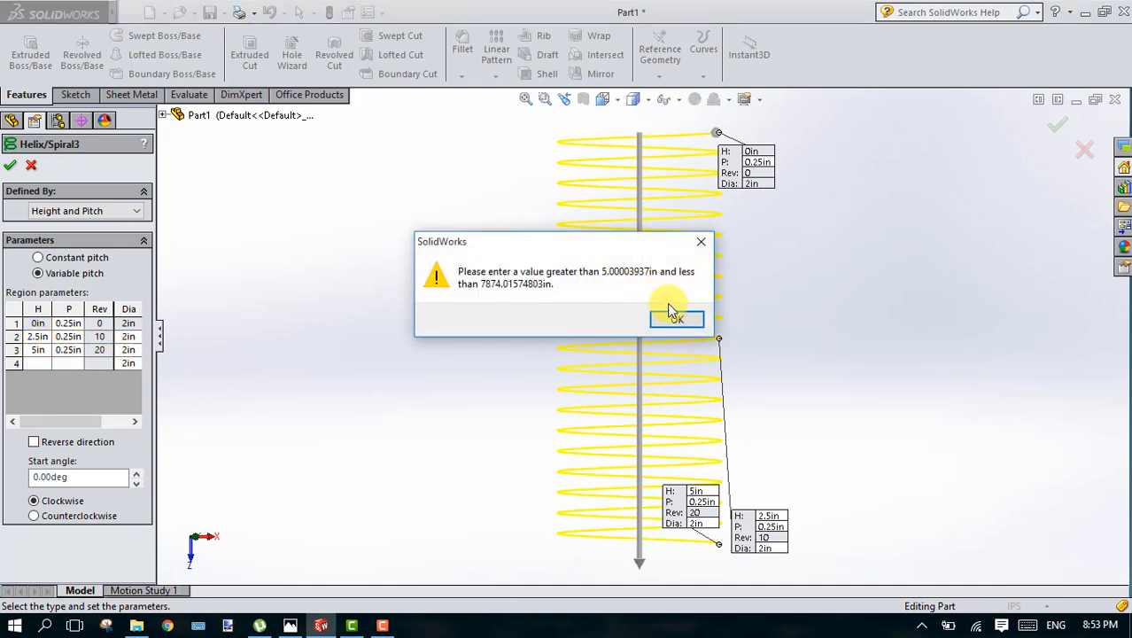
{"action": "left_click", "coordinate": [697, 242]}
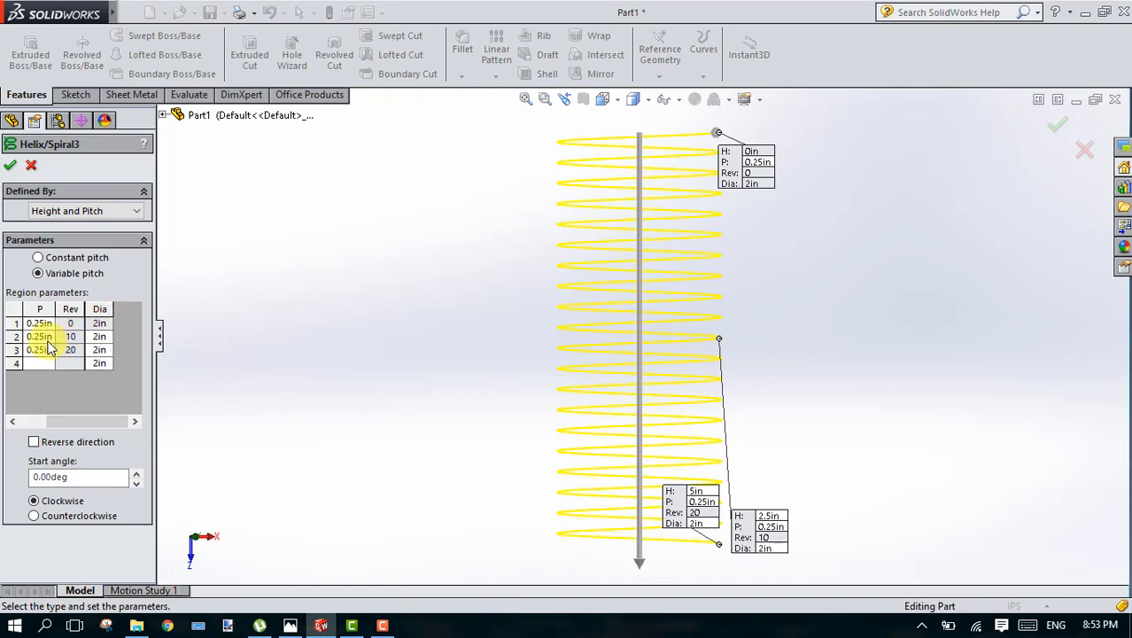
{"action": "left_click", "coordinate": [17, 423]}
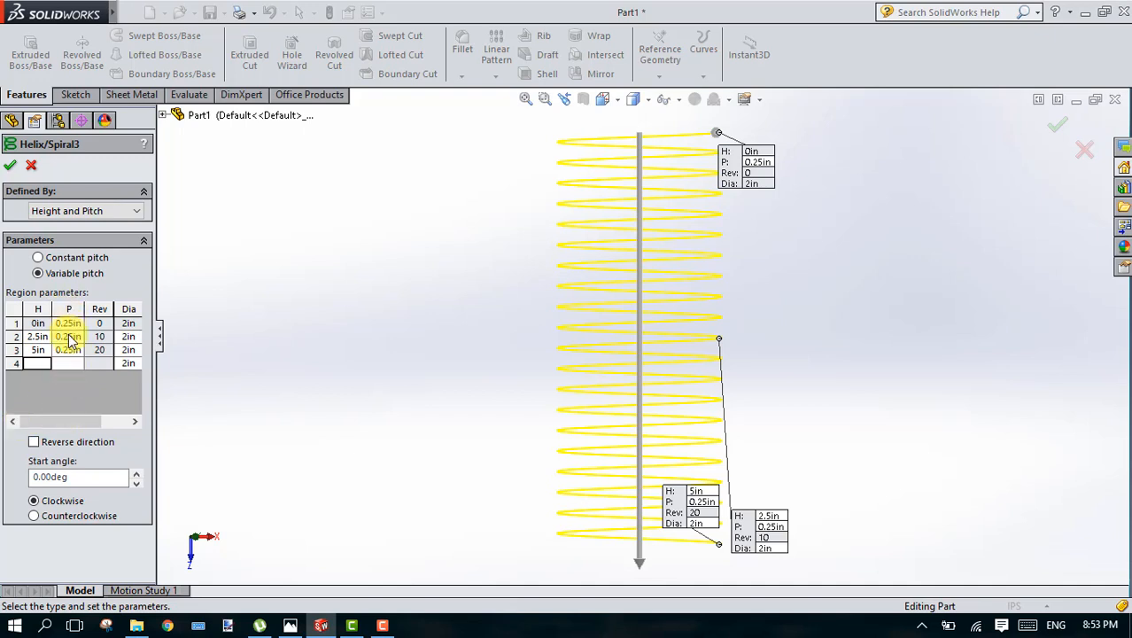
{"action": "left_click", "coordinate": [69, 337]}
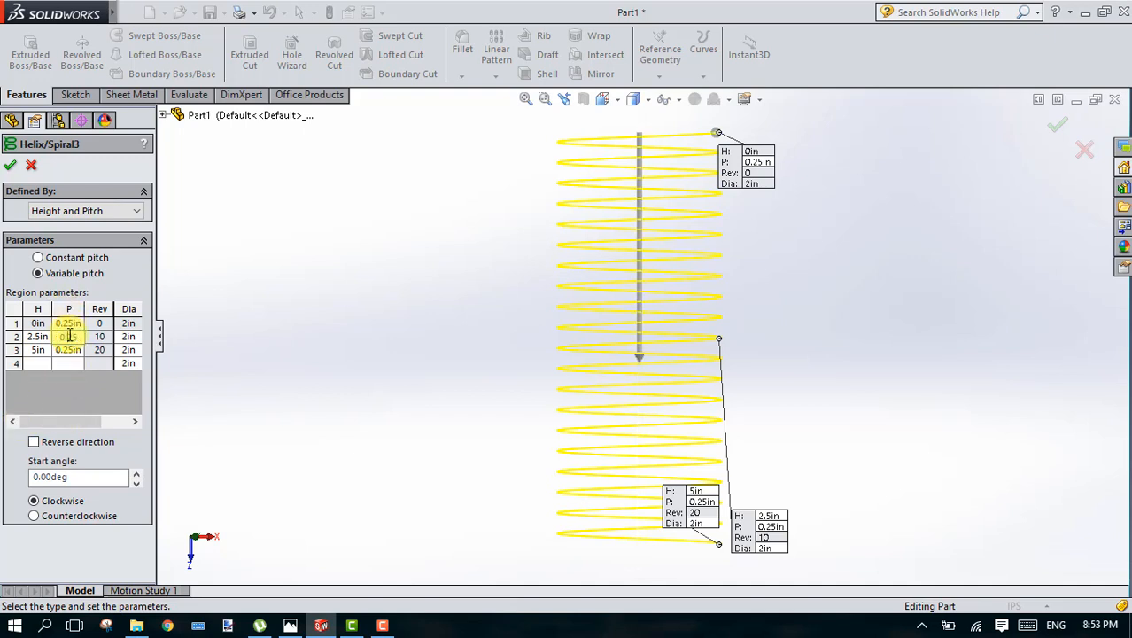
{"action": "left_click", "coordinate": [78, 338]}
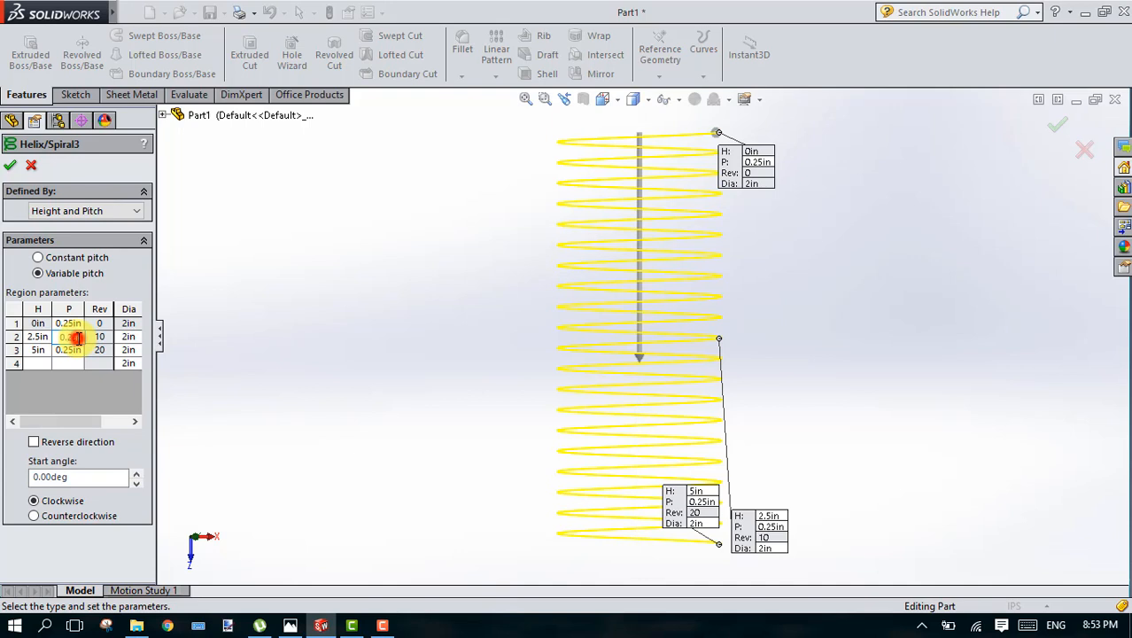
{"action": "key", "text": "BackSpace"}
{"action": "key", "text": "BackSpace"}
{"action": "type", "text": "5"}
{"action": "key", "text": "Tab"}
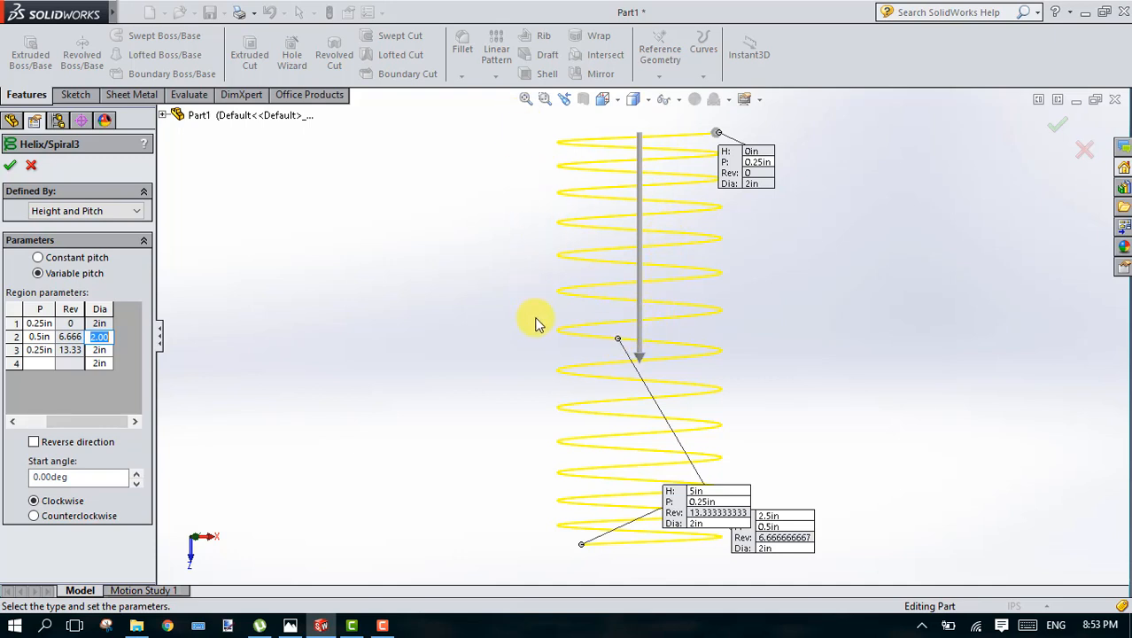
Step: Set the diameter of the second helix region to 3 in and accept the helix to rebuild the spring
{"action": "left_click", "coordinate": [106, 420]}
{"action": "left_click_drag", "start_coordinate": [107, 420], "coordinate": [80, 420]}
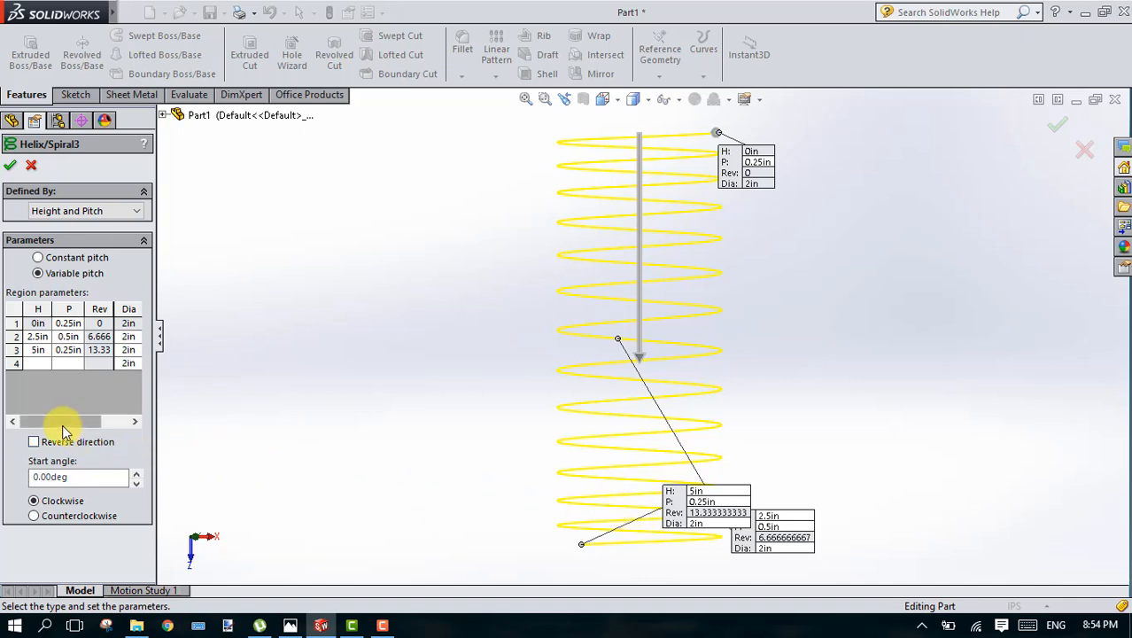
{"action": "left_click_drag", "start_coordinate": [66, 431], "coordinate": [95, 430]}
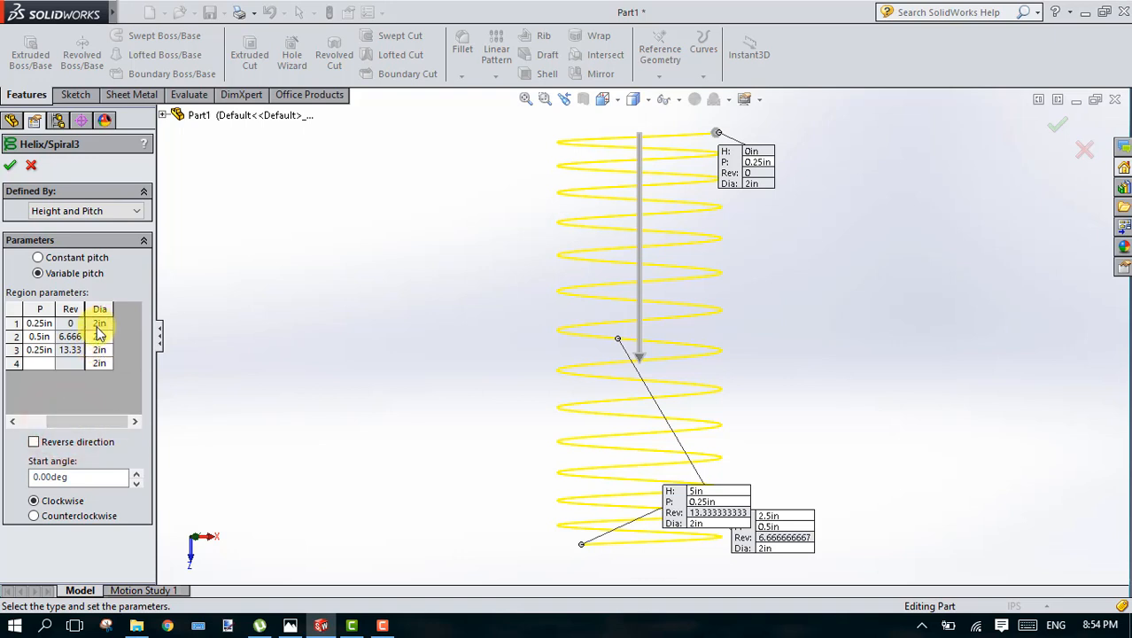
{"action": "left_click", "coordinate": [98, 337]}
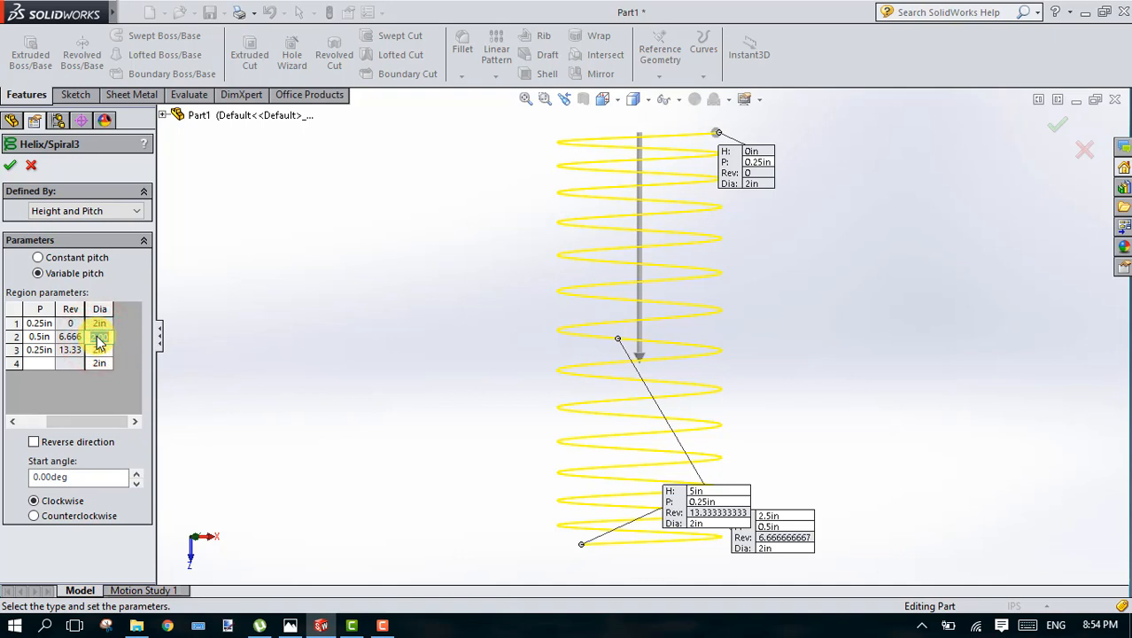
{"action": "key", "text": "BackSpace"}
{"action": "type", "text": "3"}
{"action": "key", "text": "Tab"}
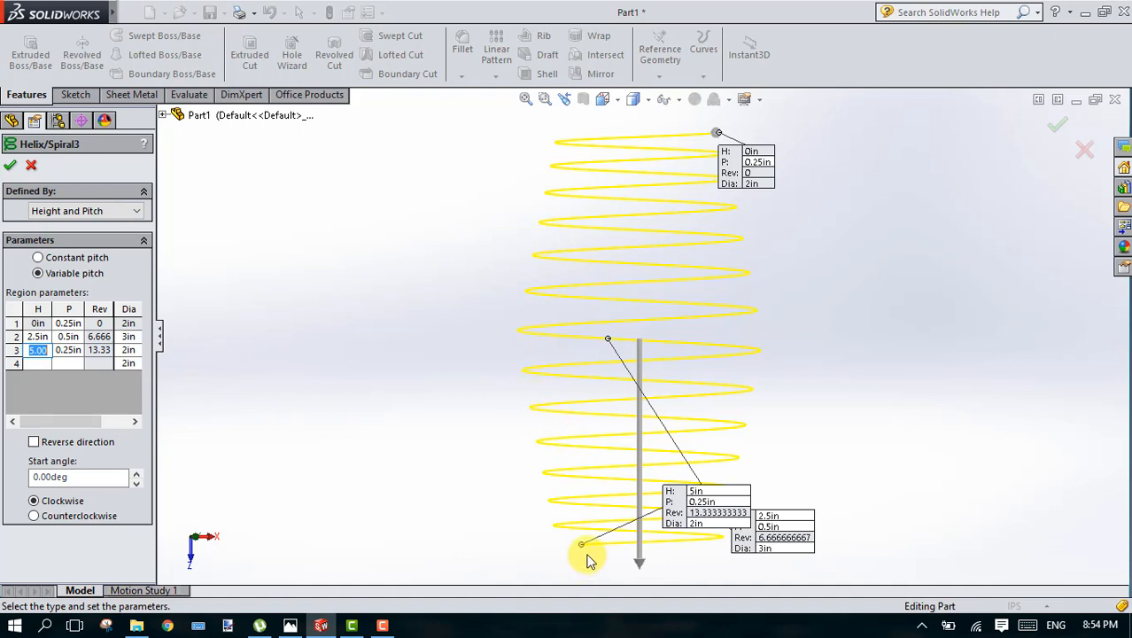
{"action": "left_click", "coordinate": [8, 168]}
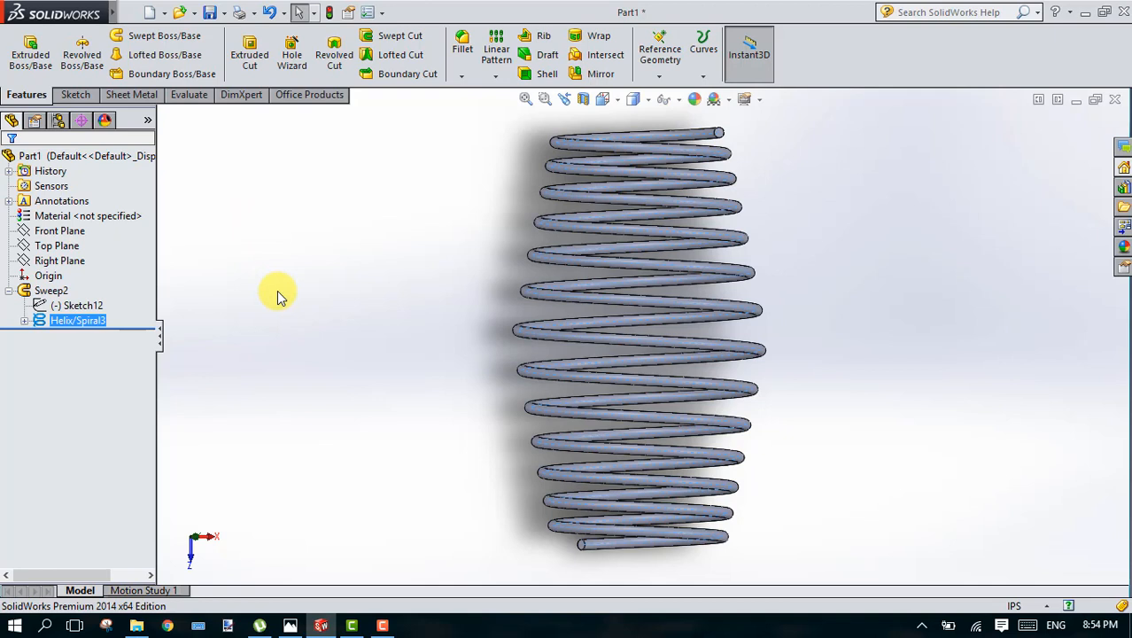
Step: Edit the helix inside the sweep feature and switch it from variable to constant pitch
{"action": "right_click", "coordinate": [92, 324]}
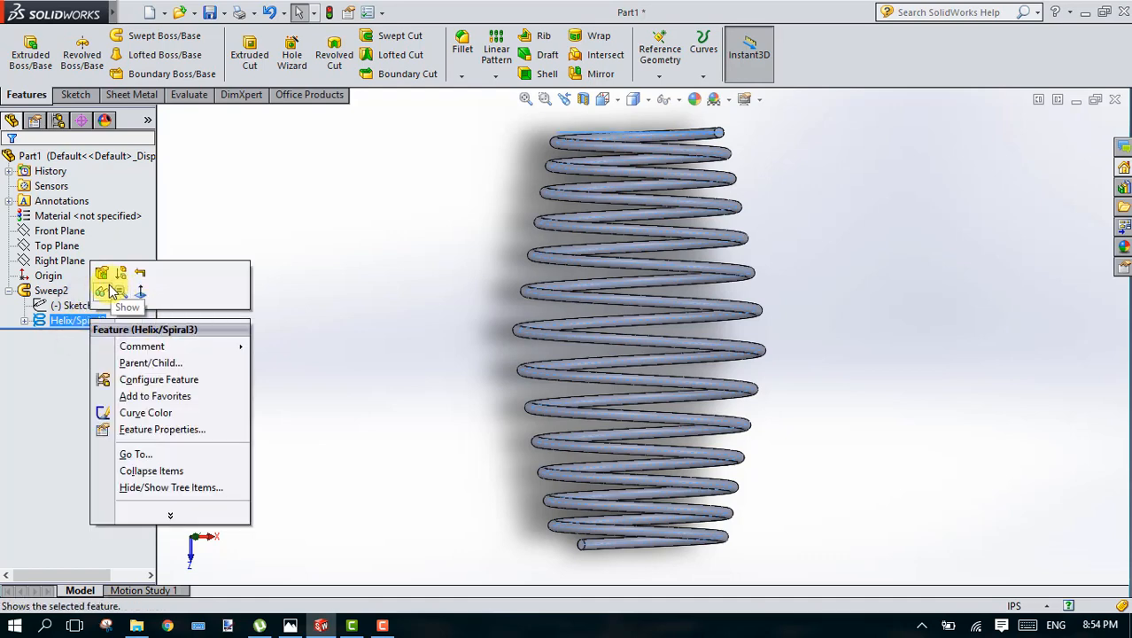
{"action": "left_click", "coordinate": [118, 293]}
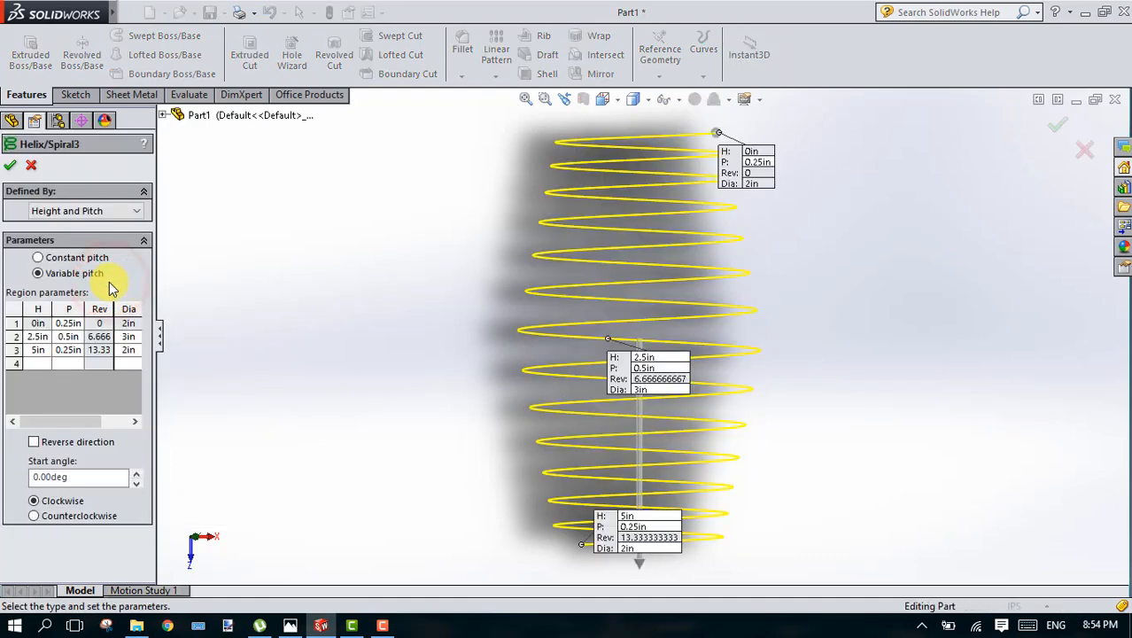
{"action": "left_click", "coordinate": [38, 257]}
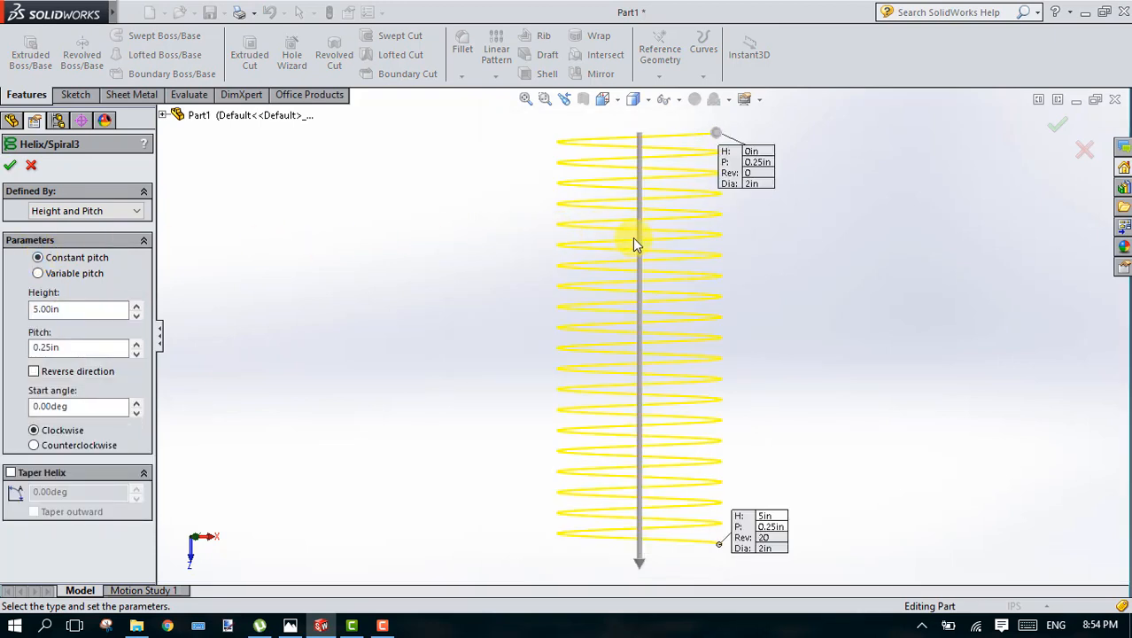
Step: Turn on the helix taper and set its angle to 10 degrees after trying 25 degrees
{"action": "left_click", "coordinate": [10, 476]}
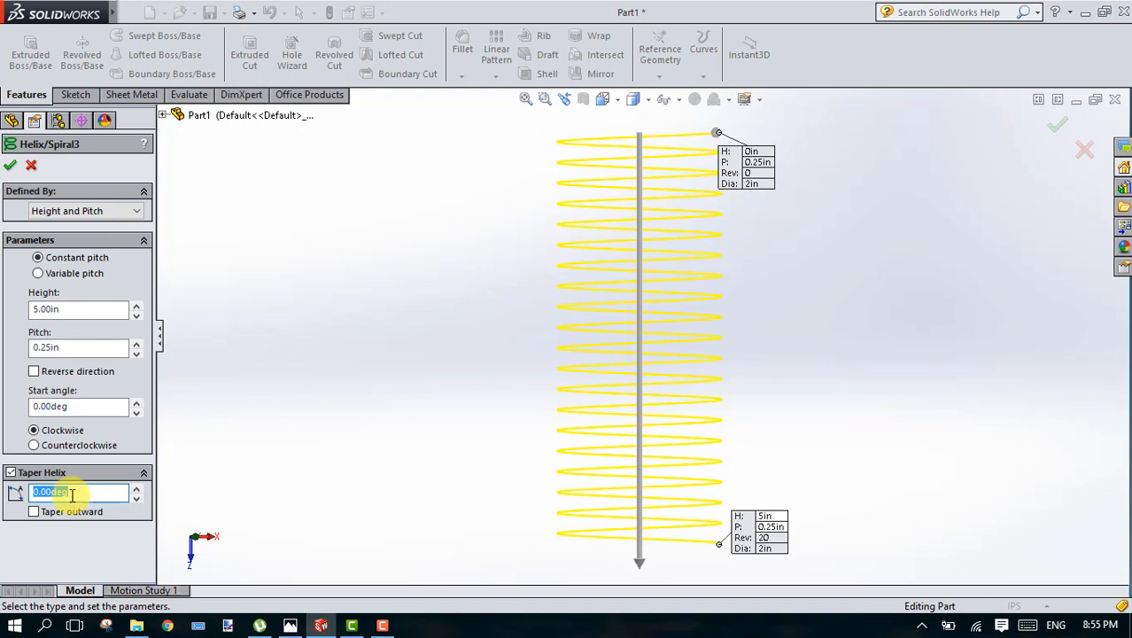
{"action": "type", "text": "25"}
{"action": "key", "text": "Return"}
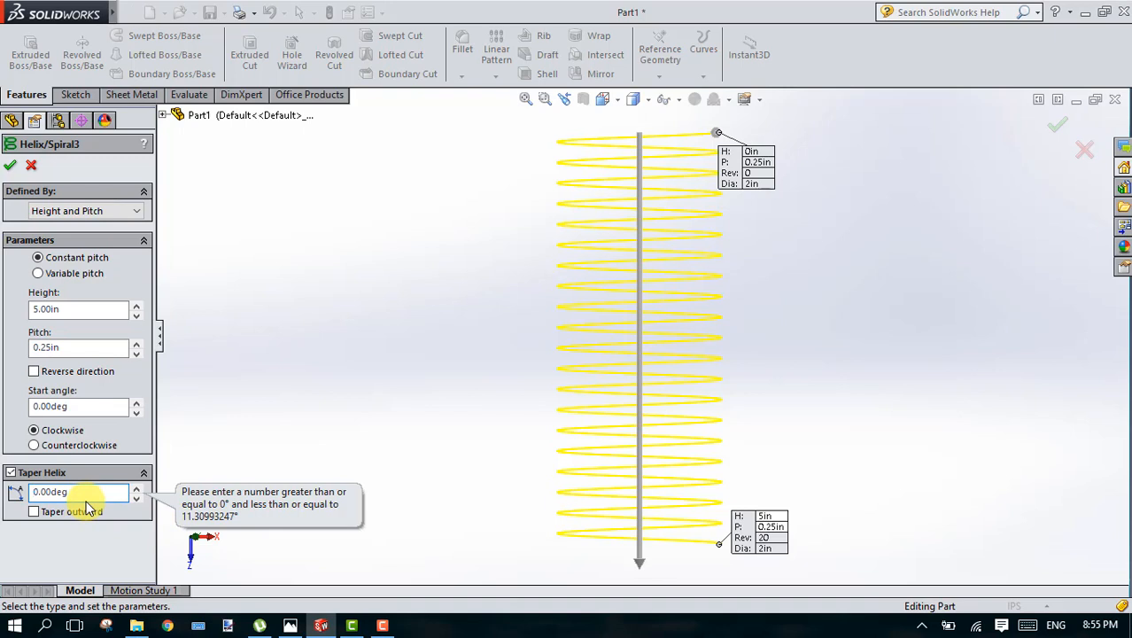
{"action": "type", "text": "1"}
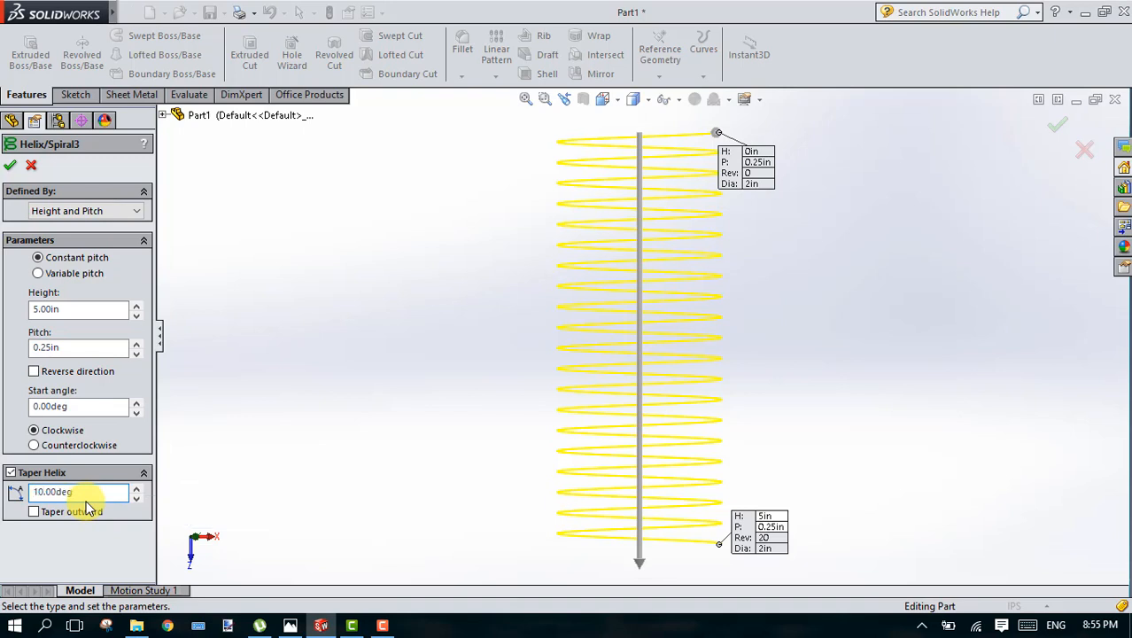
{"action": "left_click", "coordinate": [251, 456]}
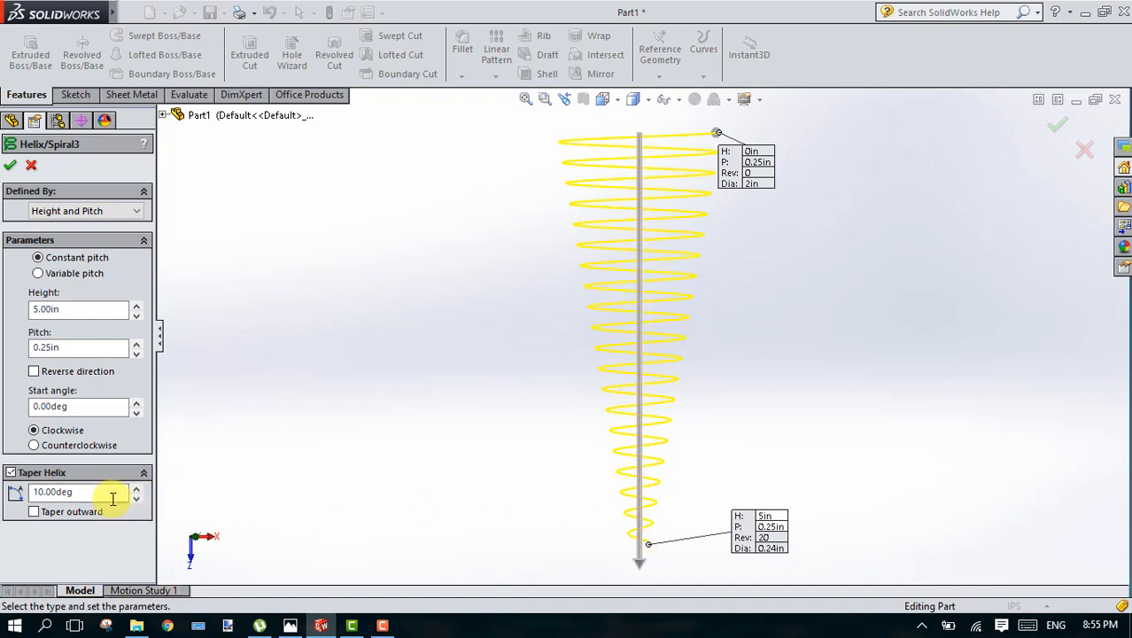
Step: Preview the helix taper outward, return it to inward and accept the helix
{"action": "left_click", "coordinate": [34, 514]}
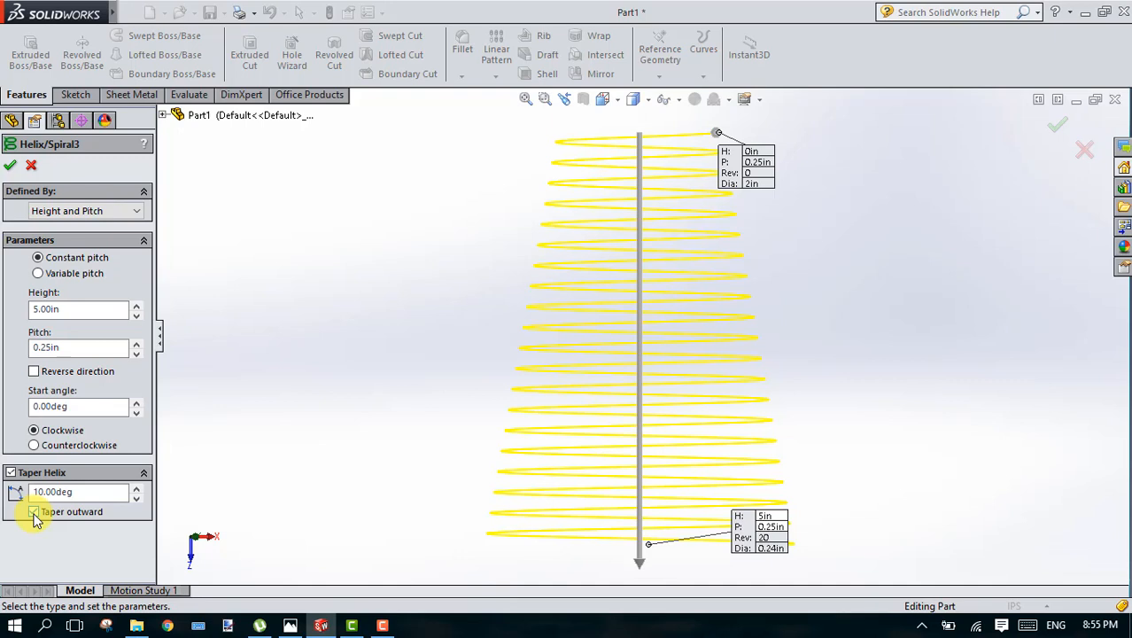
{"action": "left_click", "coordinate": [34, 514]}
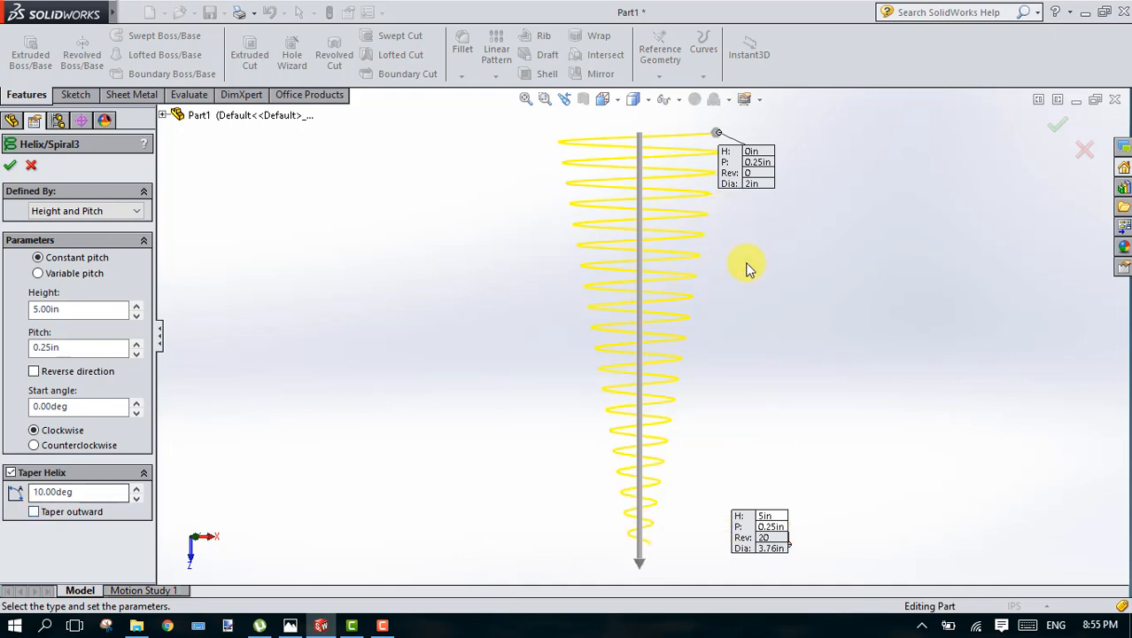
{"action": "left_click", "coordinate": [1061, 126]}
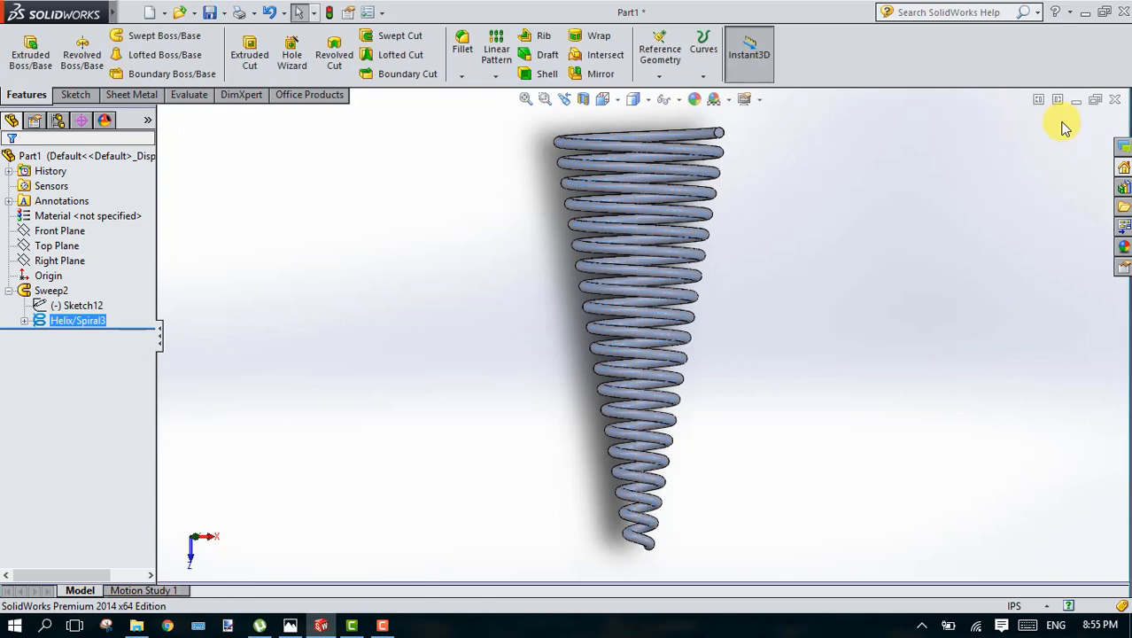
Step: Edit the helix again, remove its taper and switch it to variable pitch
{"action": "right_click", "coordinate": [89, 326]}
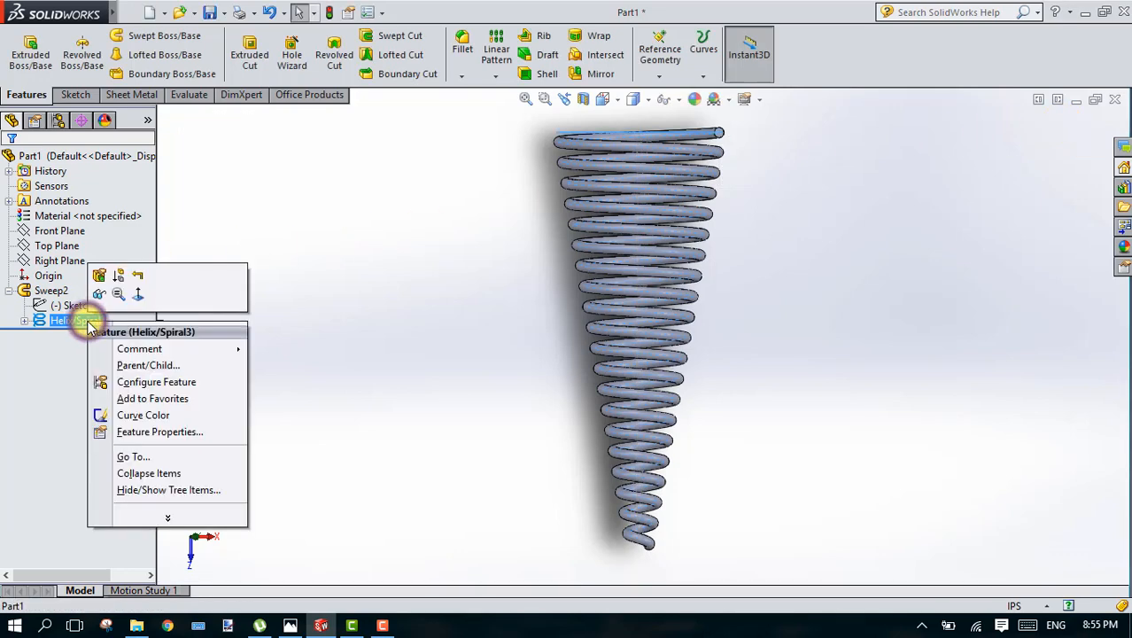
{"action": "left_click", "coordinate": [103, 275]}
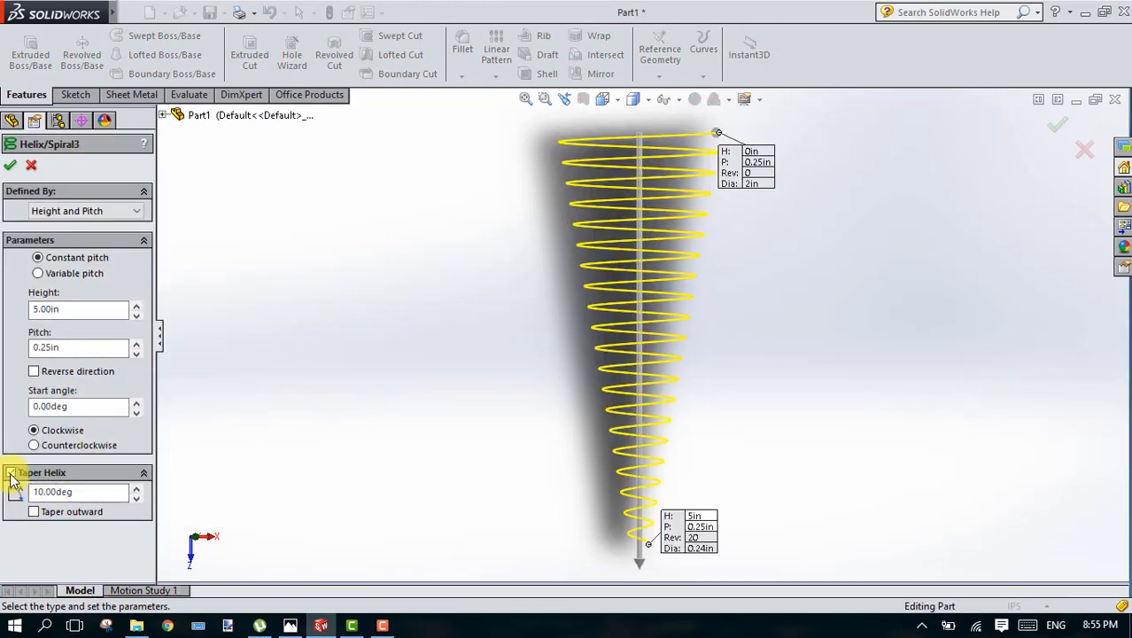
{"action": "left_click", "coordinate": [10, 472]}
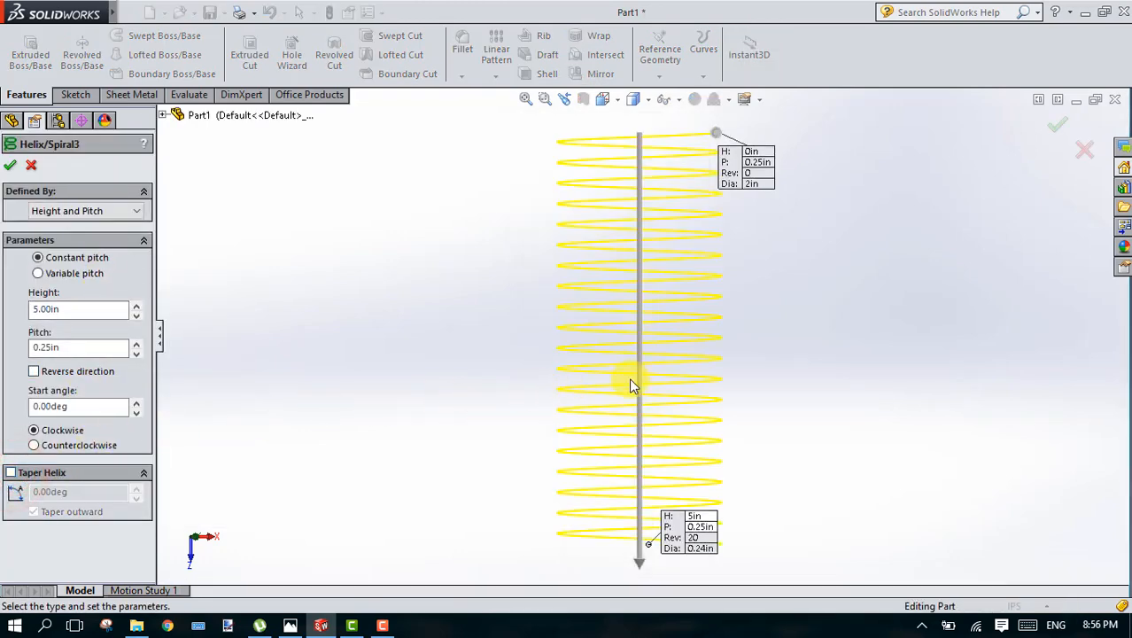
{"action": "left_click", "coordinate": [68, 273]}
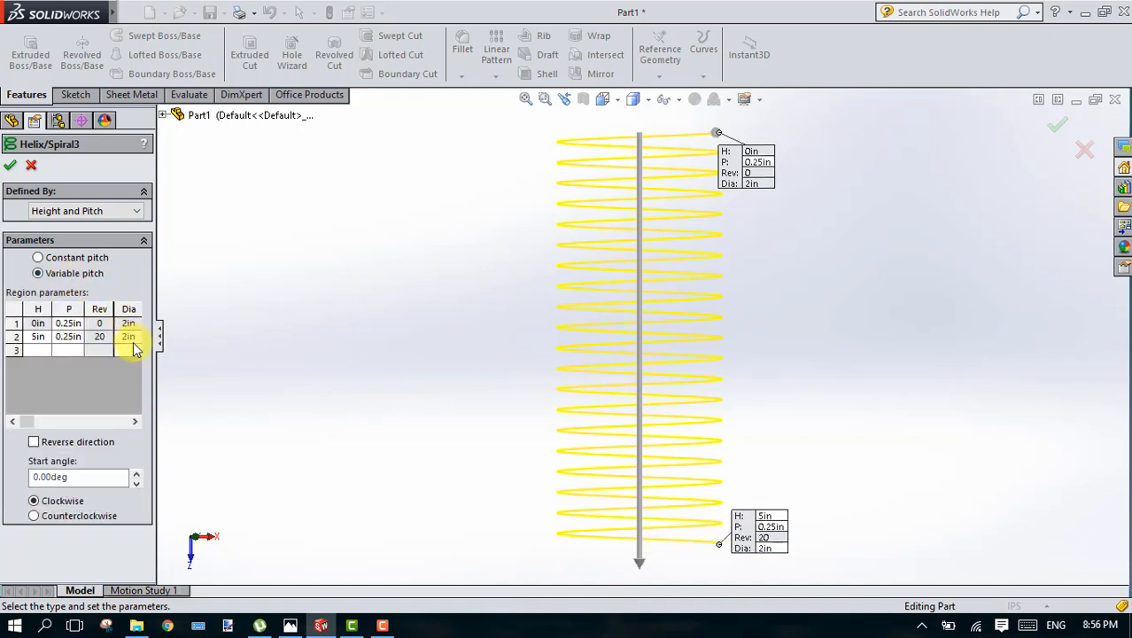
Step: Try a 1 in diameter for the second helix region, set it to 0.25 in and accept the helix
{"action": "double_click", "coordinate": [129, 338]}
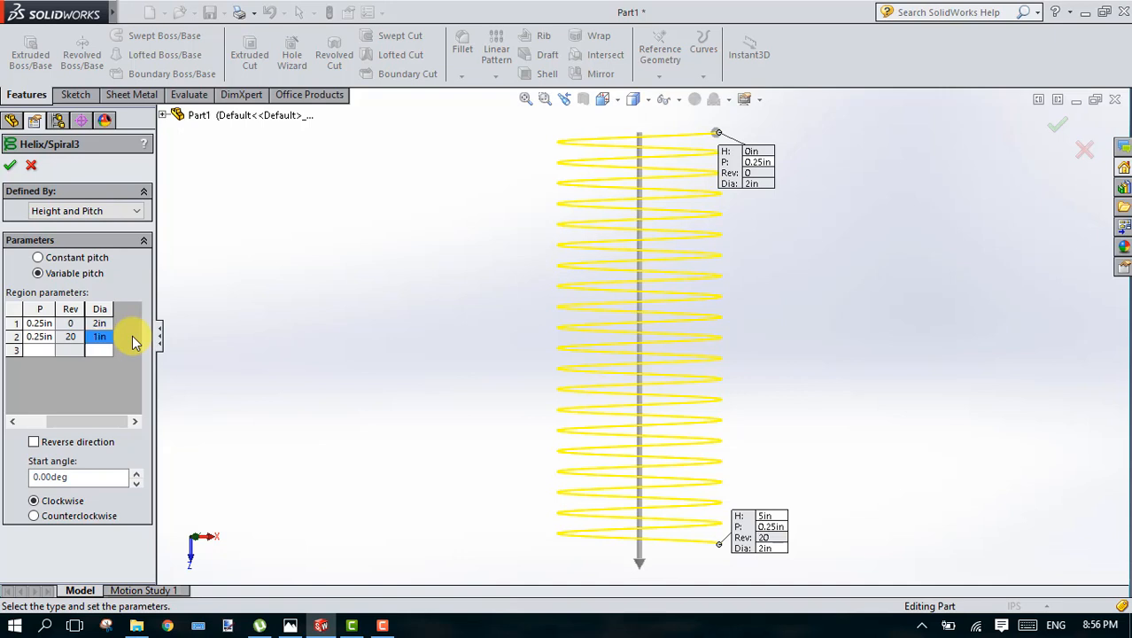
{"action": "key", "text": "Return"}
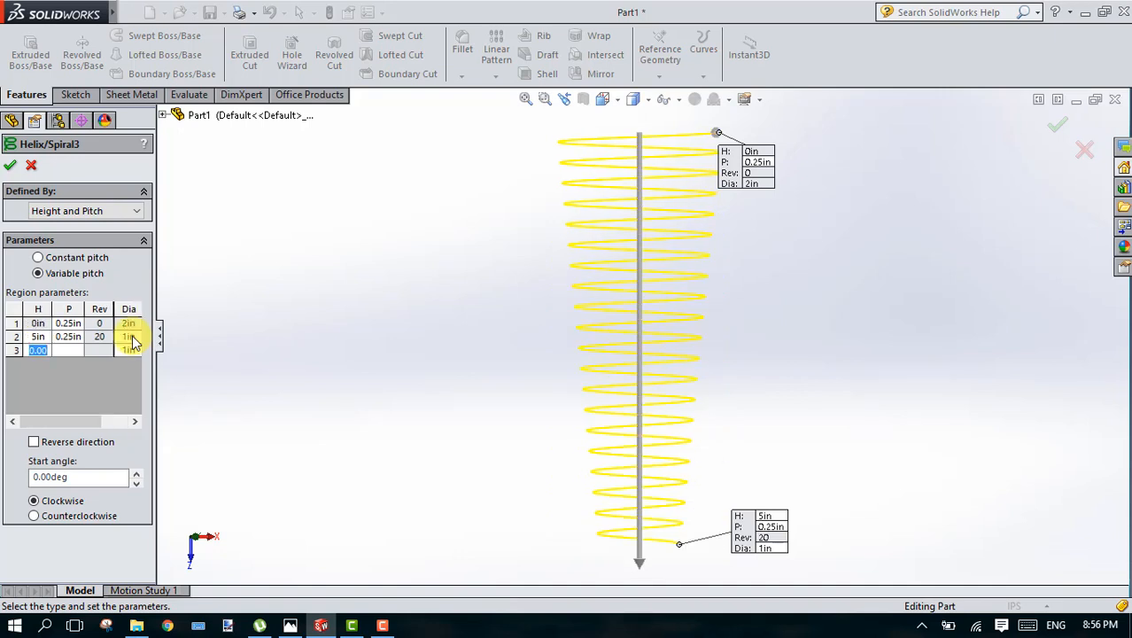
{"action": "left_click", "coordinate": [126, 339]}
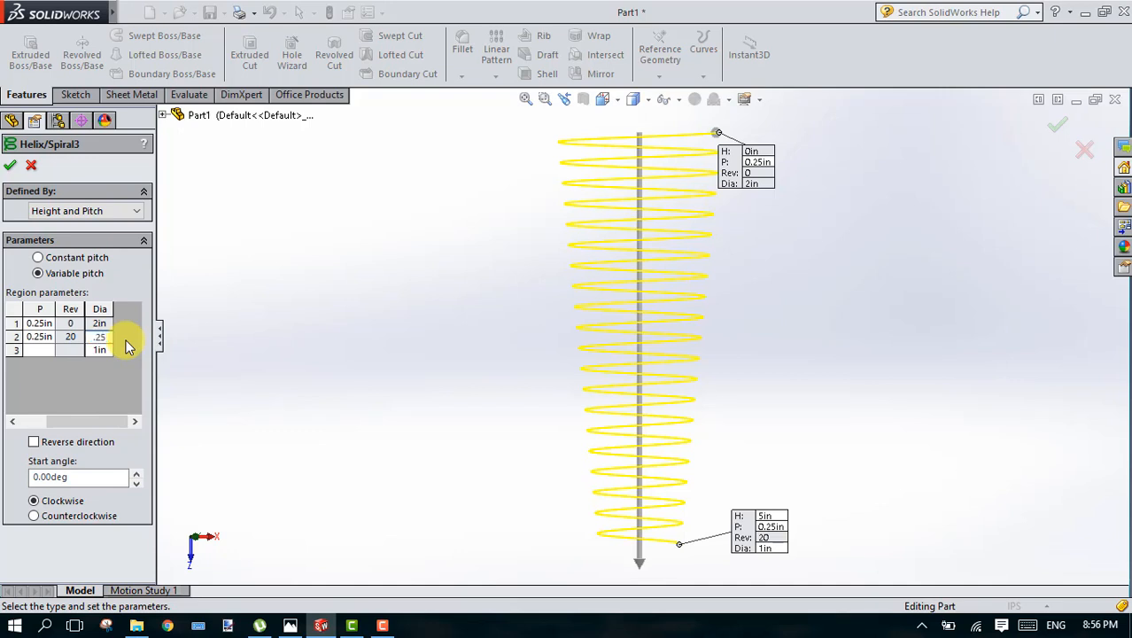
{"action": "type", "text": ".25"}
{"action": "key", "text": "Return"}
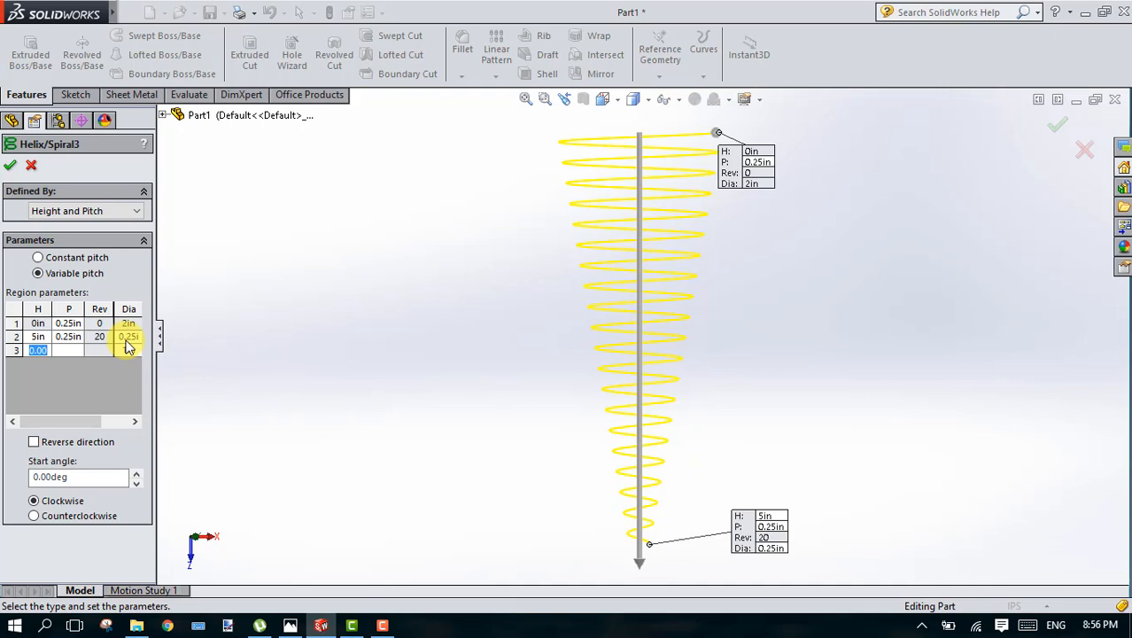
{"action": "left_click", "coordinate": [9, 165]}
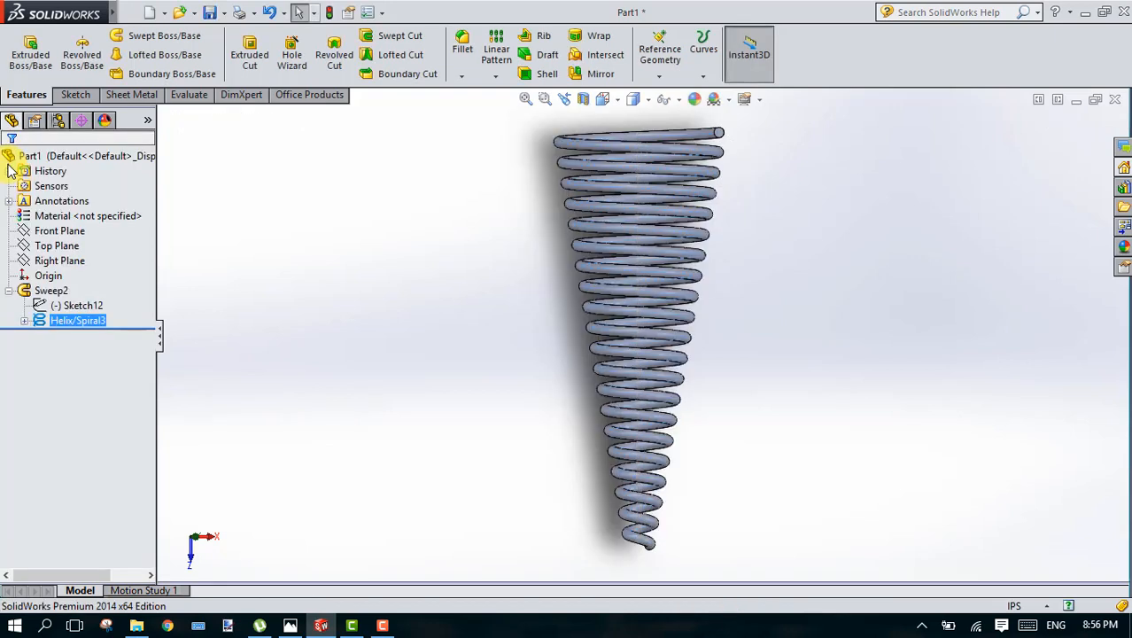
Step: Delete the sweep feature and the helix together with its dependent profile sketch
{"action": "right_click", "coordinate": [51, 299]}
{"action": "left_click", "coordinate": [124, 377]}
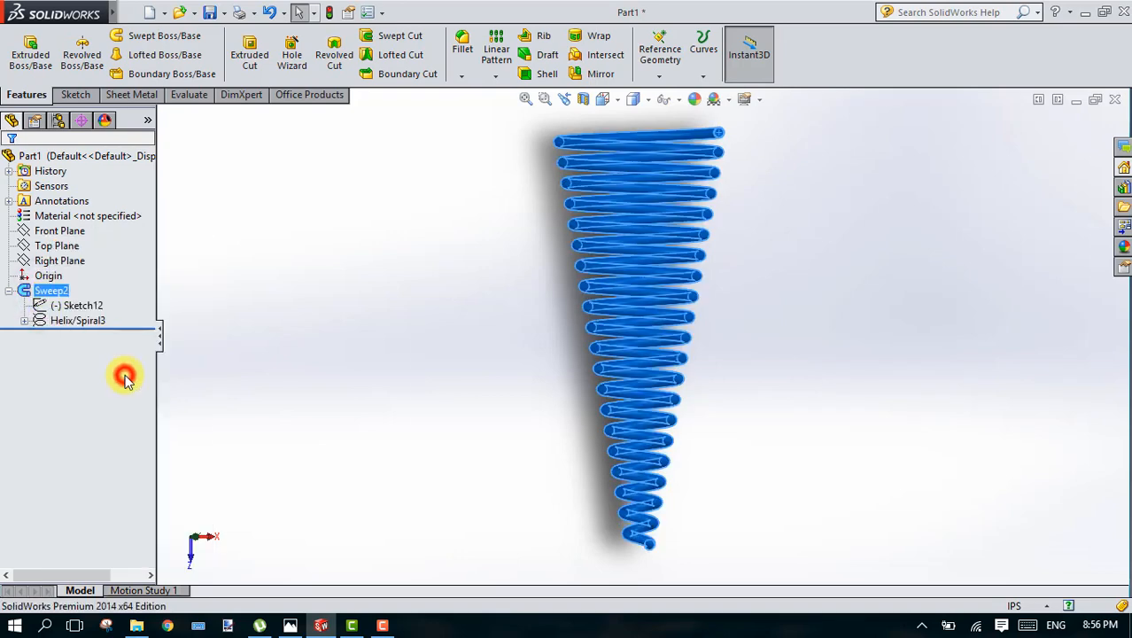
{"action": "left_click", "coordinate": [683, 238]}
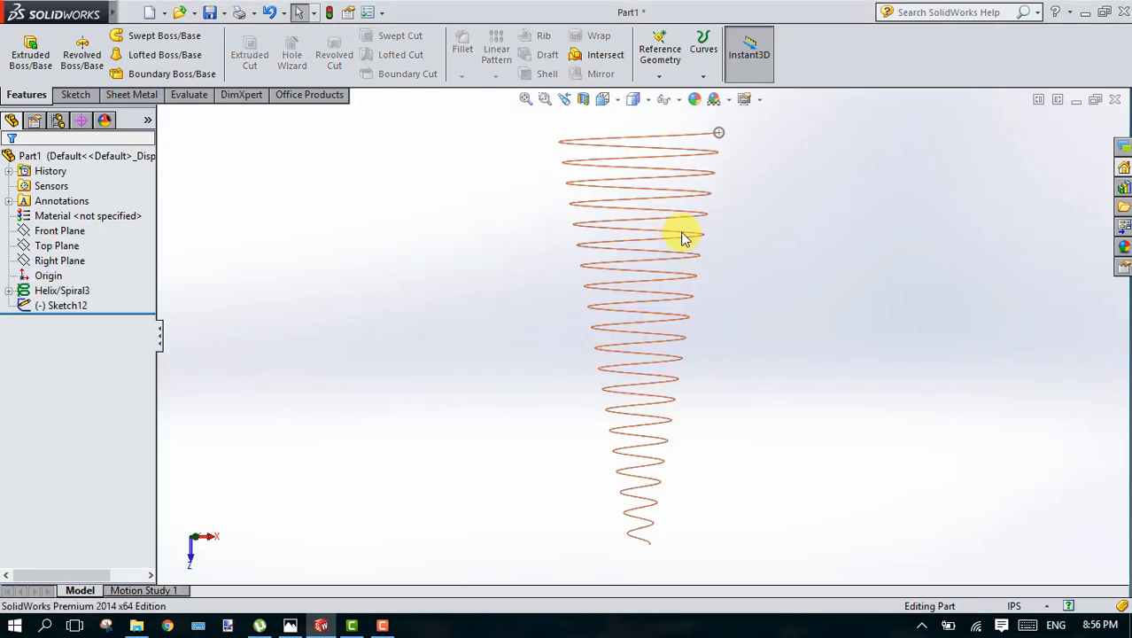
{"action": "right_click", "coordinate": [75, 293]}
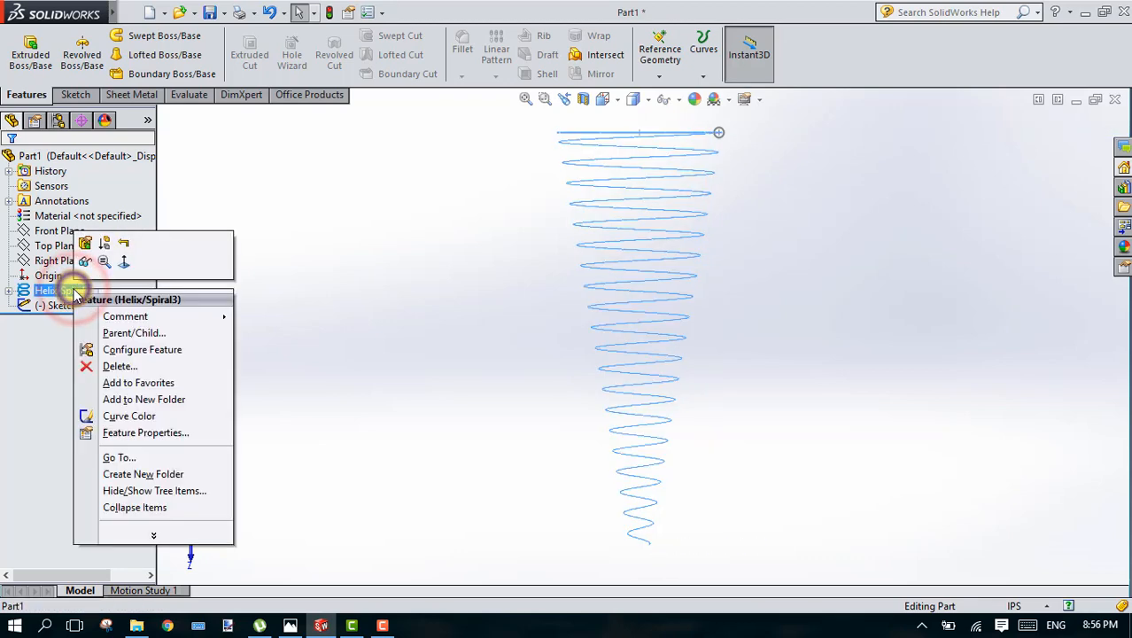
{"action": "left_click", "coordinate": [128, 367]}
{"action": "left_click", "coordinate": [687, 236]}
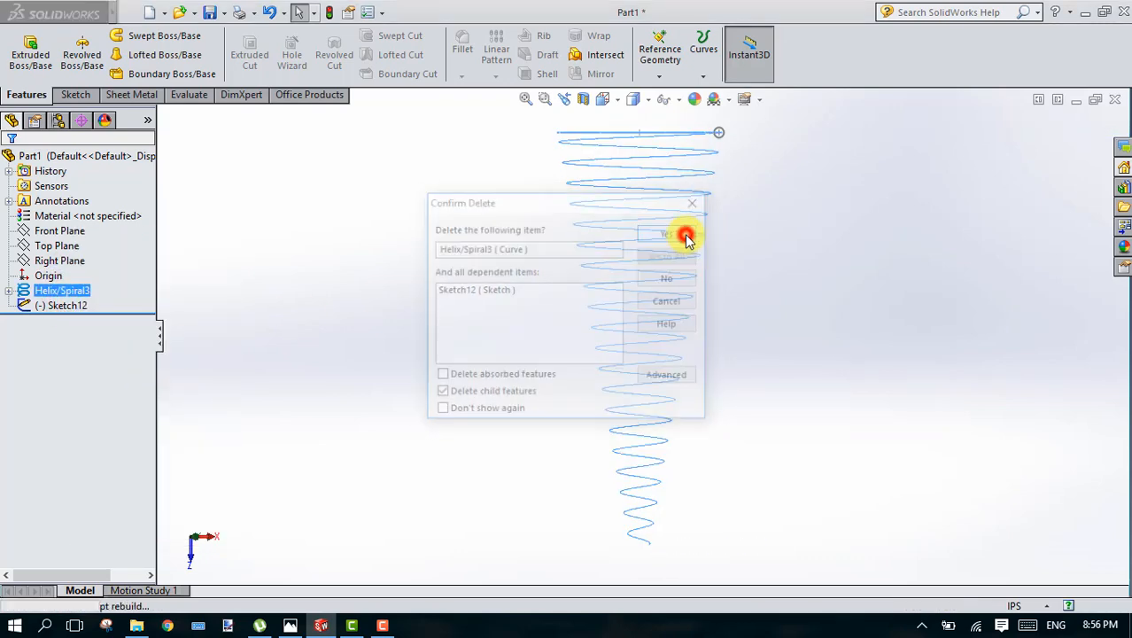
Step: Delete the leftover circle sketch so the part has no features
{"action": "right_click", "coordinate": [66, 295]}
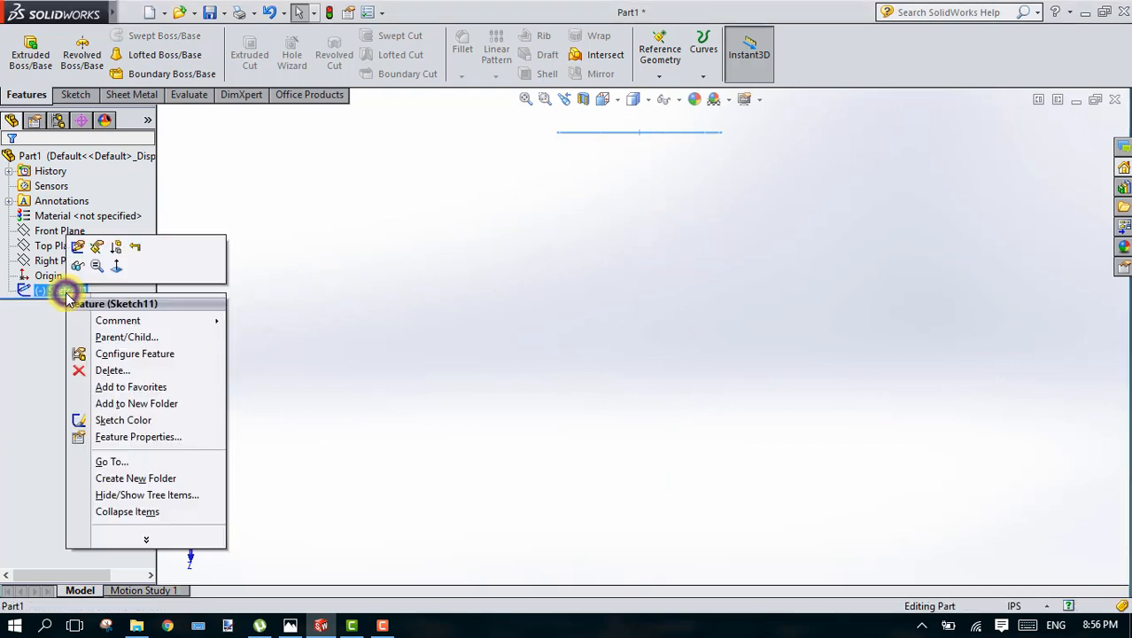
{"action": "left_click", "coordinate": [128, 371]}
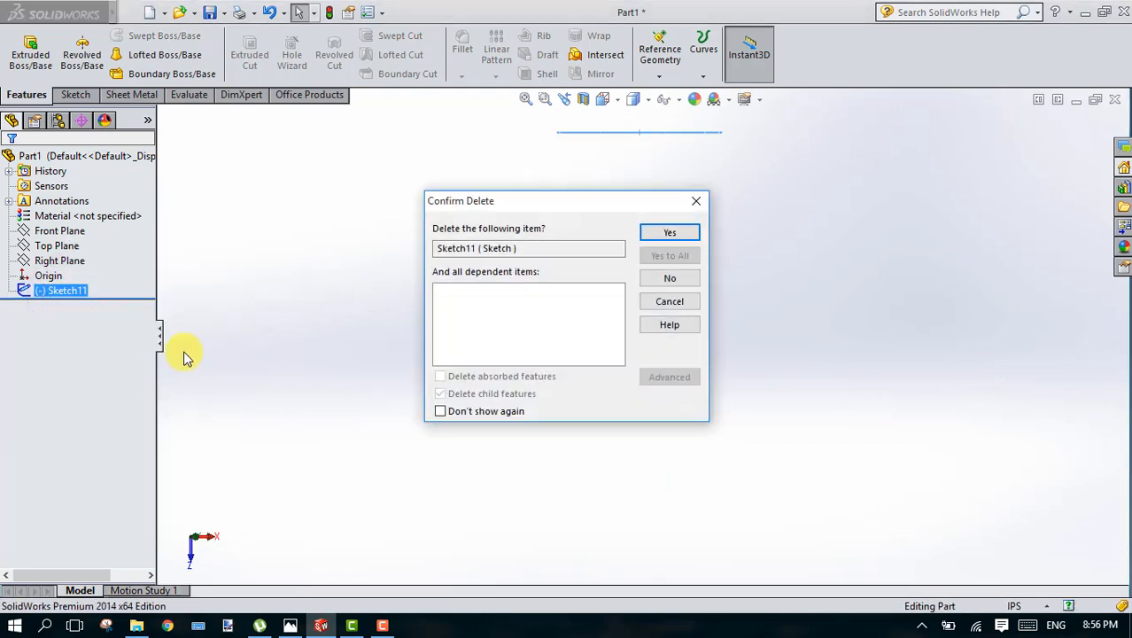
{"action": "left_click", "coordinate": [670, 233]}
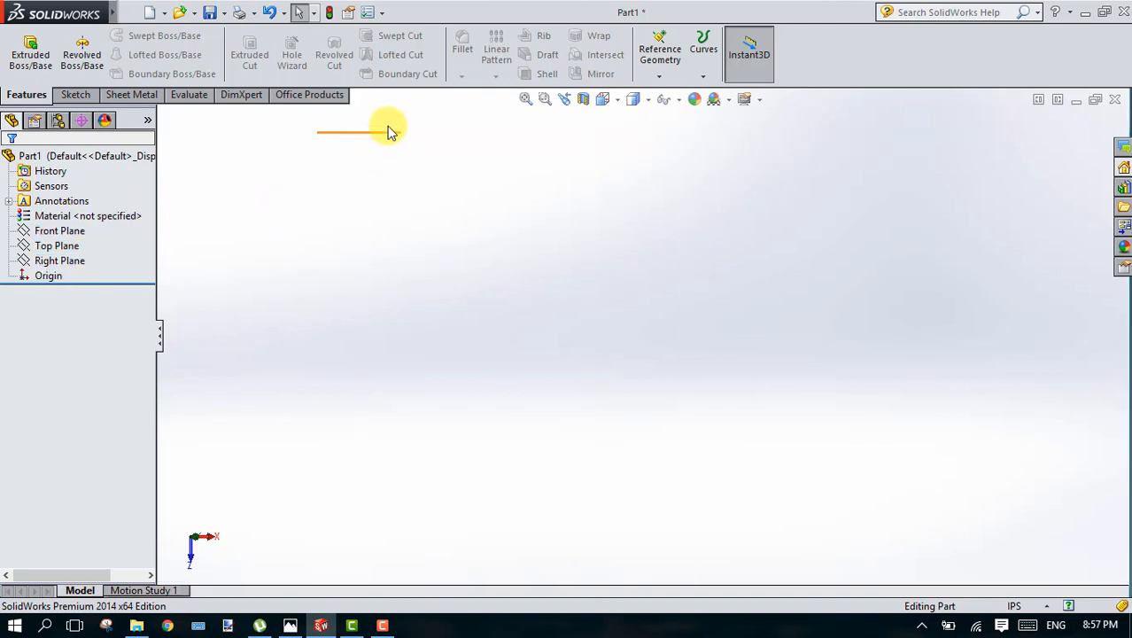
Step: Sketch a circle of 2 in radius centred on the origin on the Top Plane and close the sketch
{"action": "left_click", "coordinate": [46, 247]}
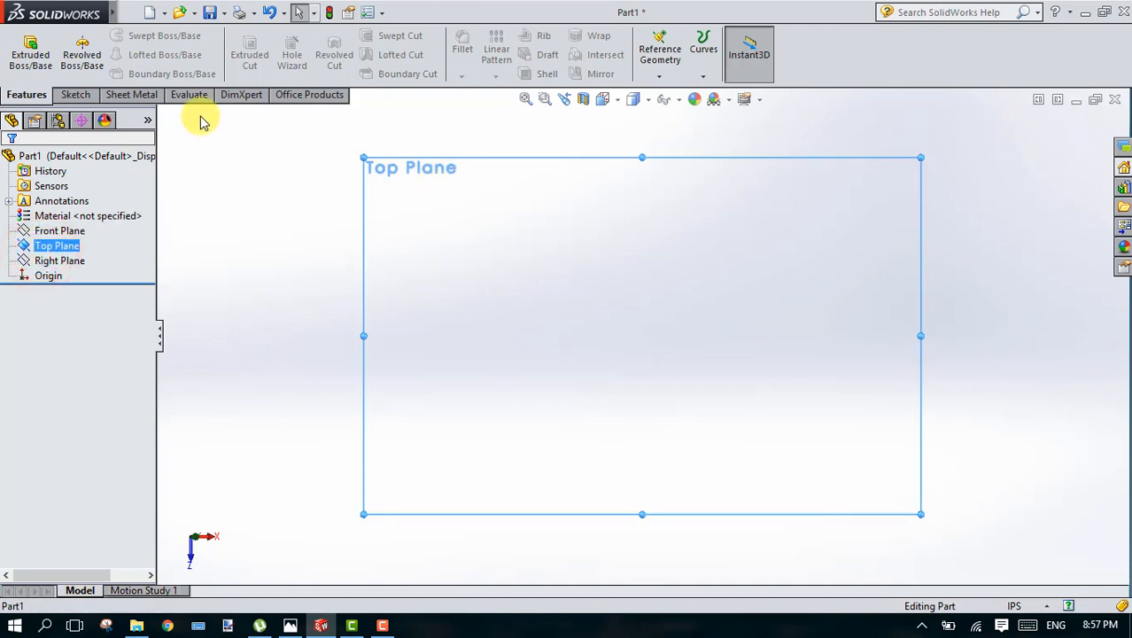
{"action": "left_click", "coordinate": [76, 100]}
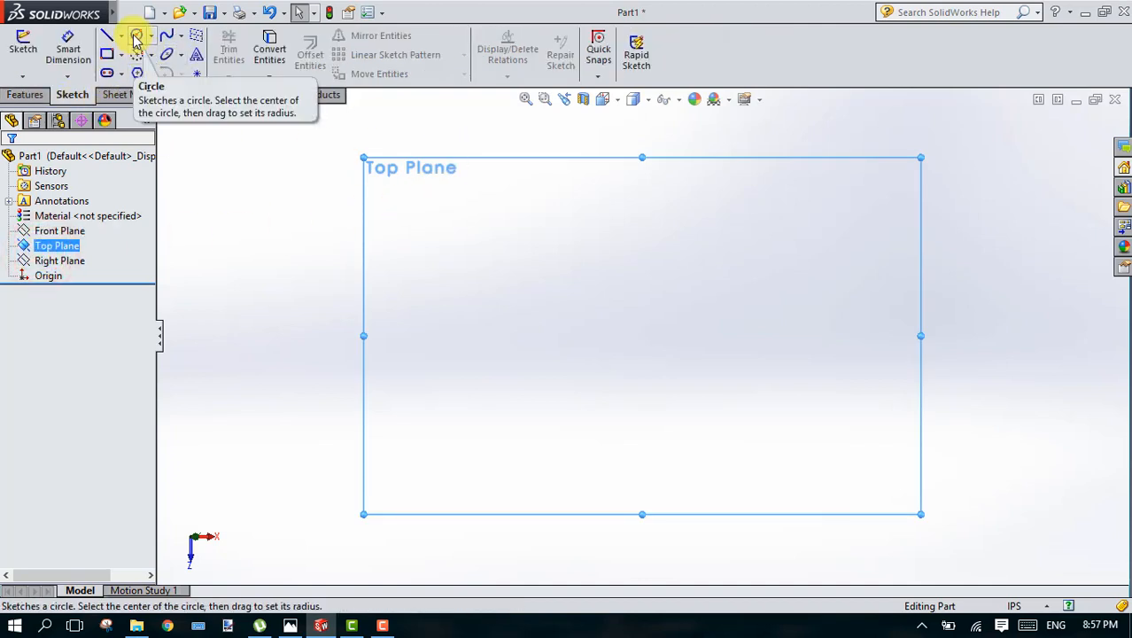
{"action": "left_click", "coordinate": [135, 37]}
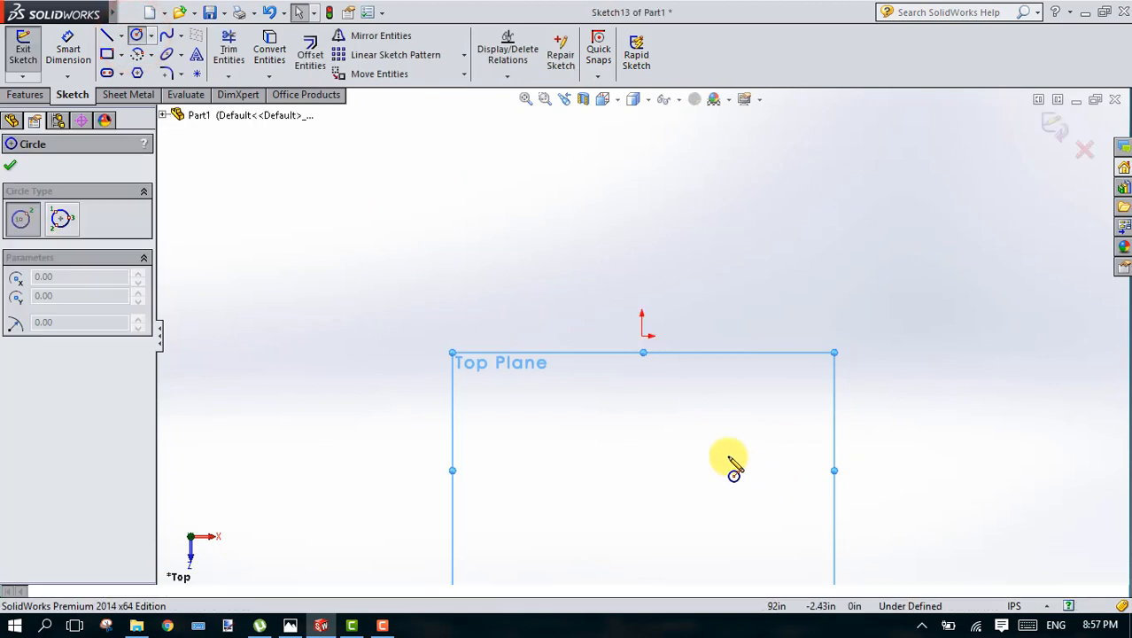
{"action": "left_click", "coordinate": [643, 336]}
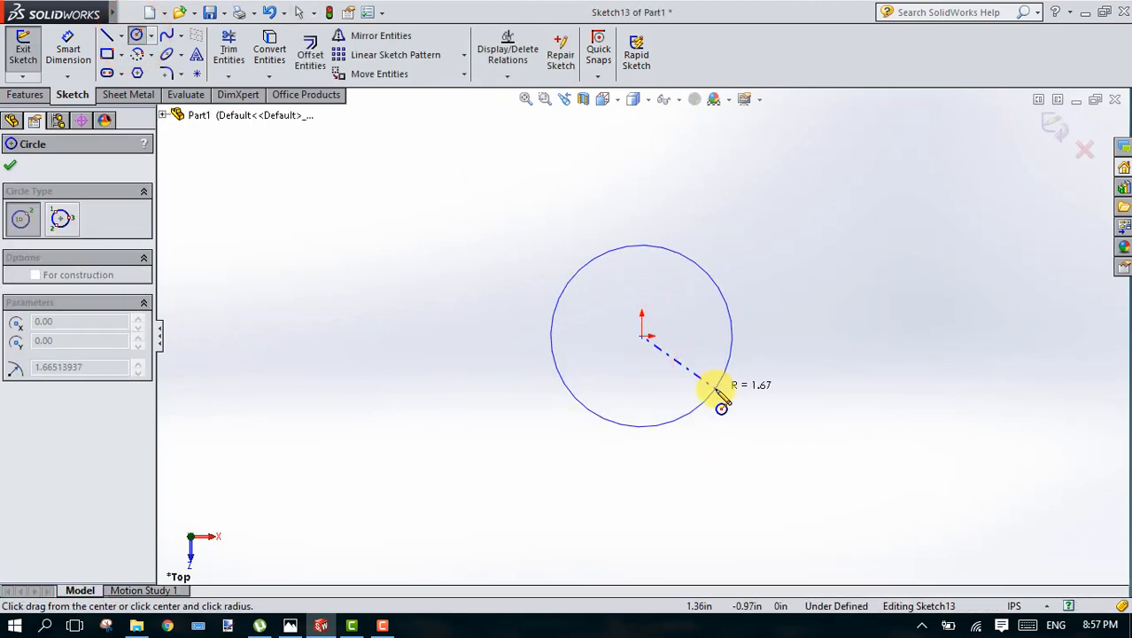
{"action": "left_click", "coordinate": [711, 386]}
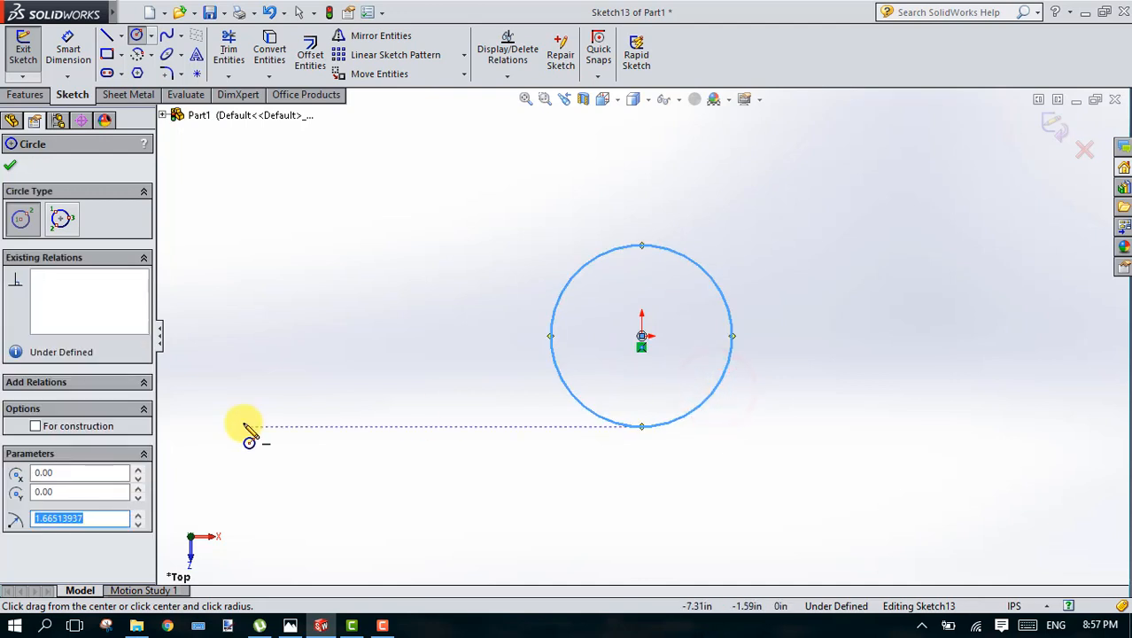
{"action": "type", "text": "2"}
{"action": "key", "text": "Return"}
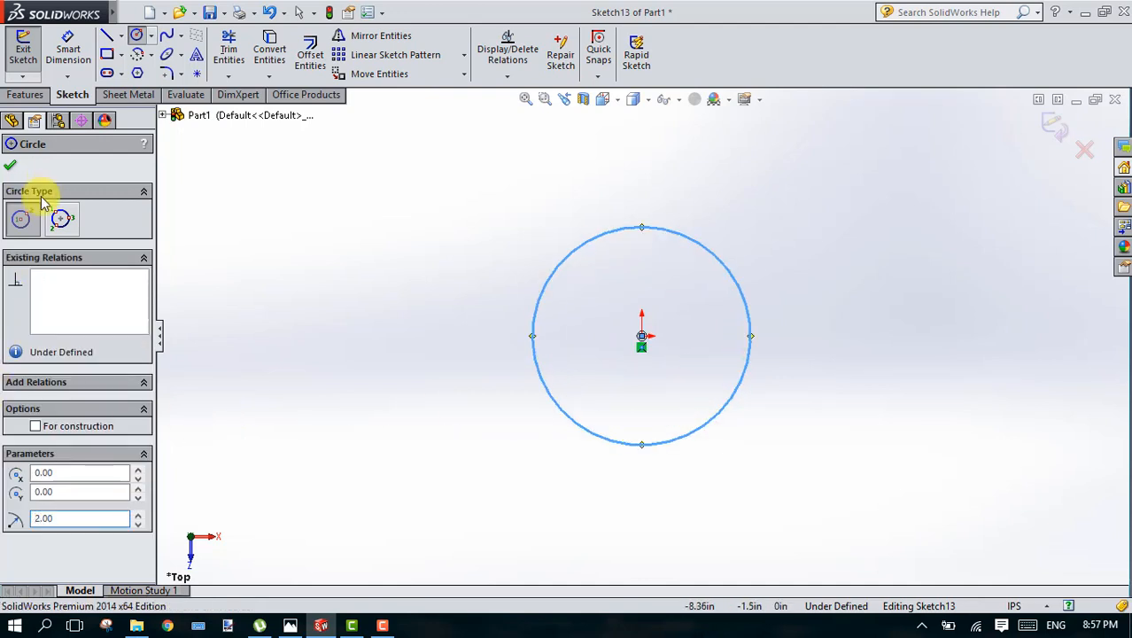
{"action": "left_click", "coordinate": [10, 166]}
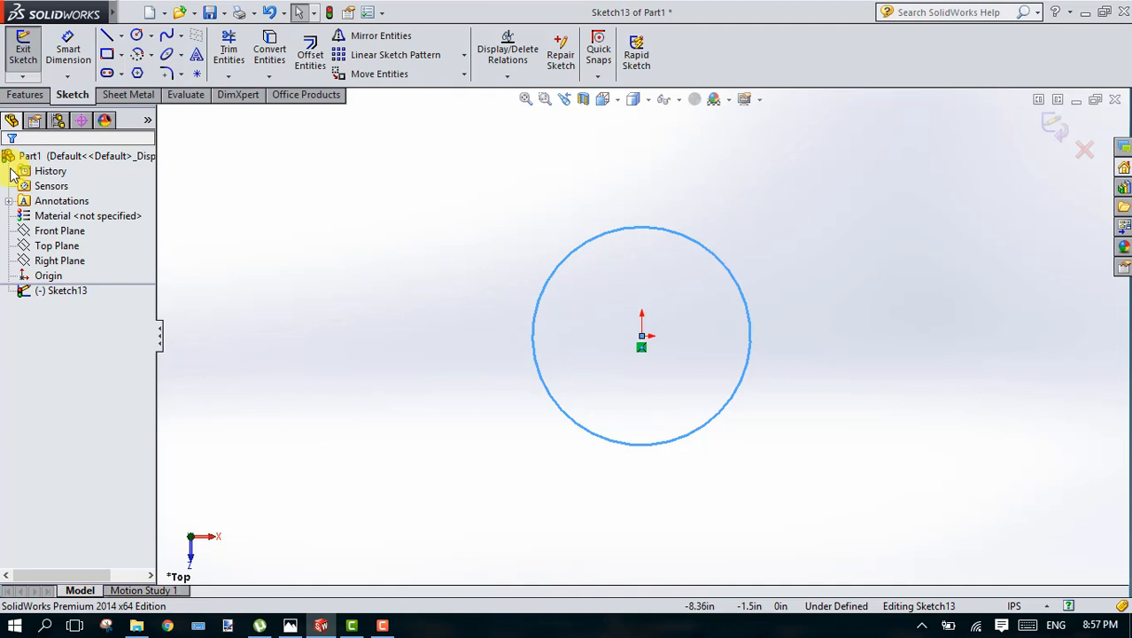
{"action": "left_click", "coordinate": [1056, 124]}
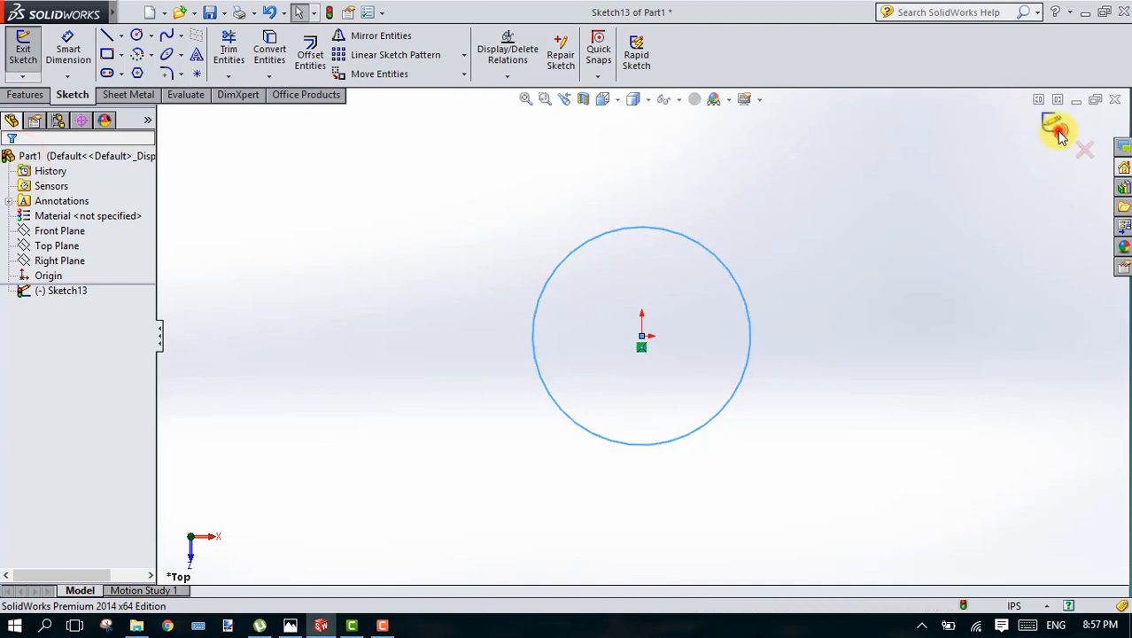
Step: Extrude the circle 7 in into a solid cylinder
{"action": "left_click", "coordinate": [30, 49]}
{"action": "left_click", "coordinate": [564, 264]}
{"action": "left_click", "coordinate": [17, 168]}
Step: Start a sketch on the cylinder's top face with a three-sided polygon centred on the origin and set its circle diameter to 3 in
{"action": "left_click", "coordinate": [645, 172]}
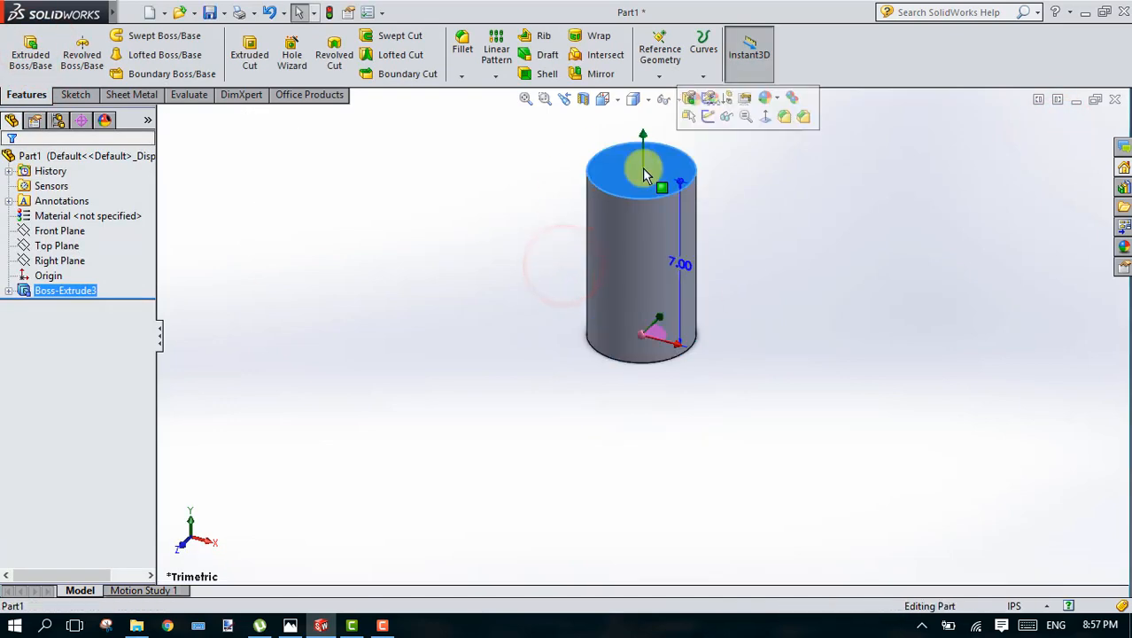
{"action": "left_click", "coordinate": [65, 98]}
{"action": "left_click", "coordinate": [137, 71]}
{"action": "left_click", "coordinate": [641, 337]}
{"action": "left_click", "coordinate": [946, 515]}
{"action": "left_click_drag", "start_coordinate": [84, 357], "coordinate": [19, 358]}
{"action": "type", "text": "3"}
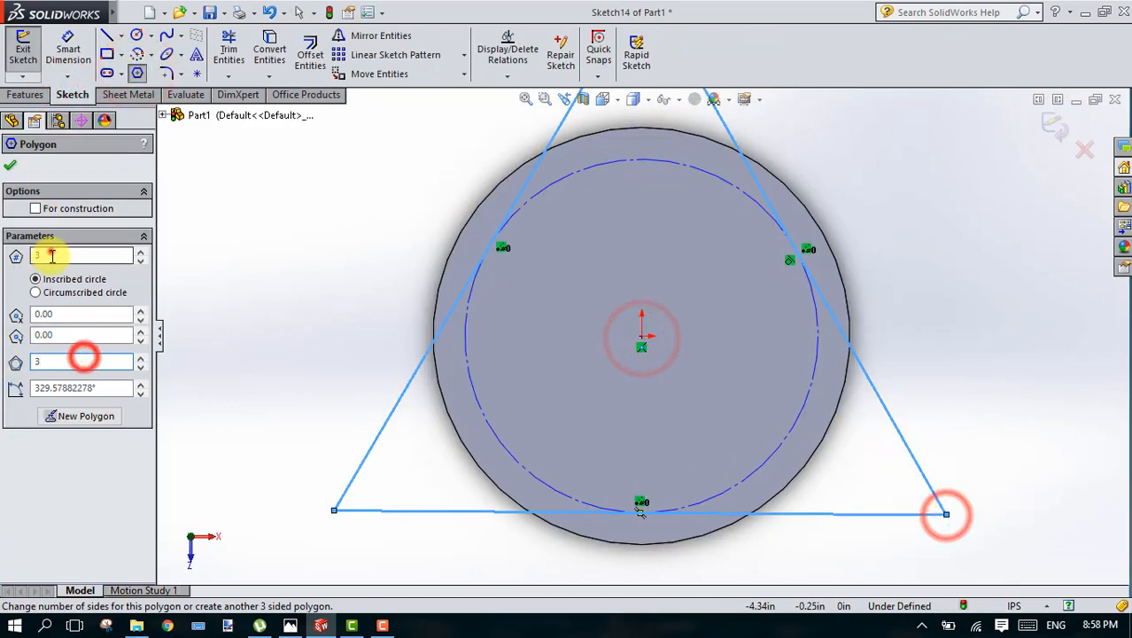
Step: Try changing the triangle to six sides, undo the changes and clear the triangle from the sketch
{"action": "left_click_drag", "start_coordinate": [51, 252], "coordinate": [9, 254]}
{"action": "type", "text": "6"}
{"action": "left_click", "coordinate": [487, 334]}
{"action": "key", "text": "ctrl+z"}
{"action": "key", "text": "ctrl+z"}
{"action": "key", "text": "ctrl+z"}
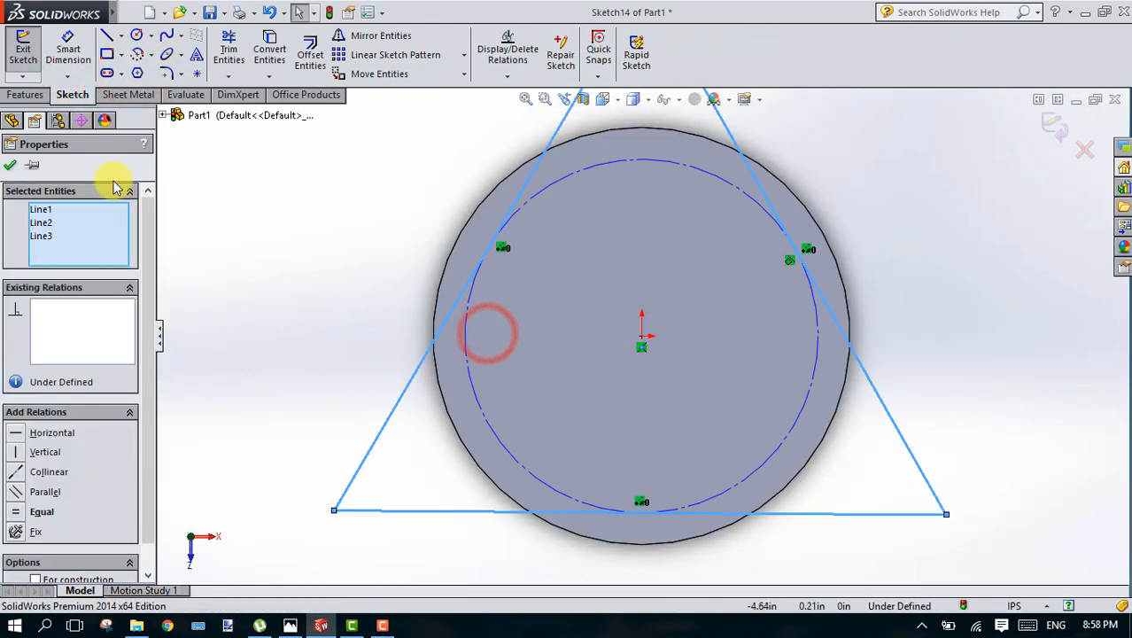
{"action": "left_click", "coordinate": [404, 223]}
{"action": "left_click", "coordinate": [229, 41]}
{"action": "left_click", "coordinate": [396, 197]}
{"action": "key", "text": "ctrl+z"}
{"action": "left_click", "coordinate": [12, 162]}
Step: Draw a six-sided polygon centred on the origin at 0° with a 6 in inscribed circle diameter and close the sketch
{"action": "left_click", "coordinate": [135, 71]}
{"action": "left_click", "coordinate": [642, 336]}
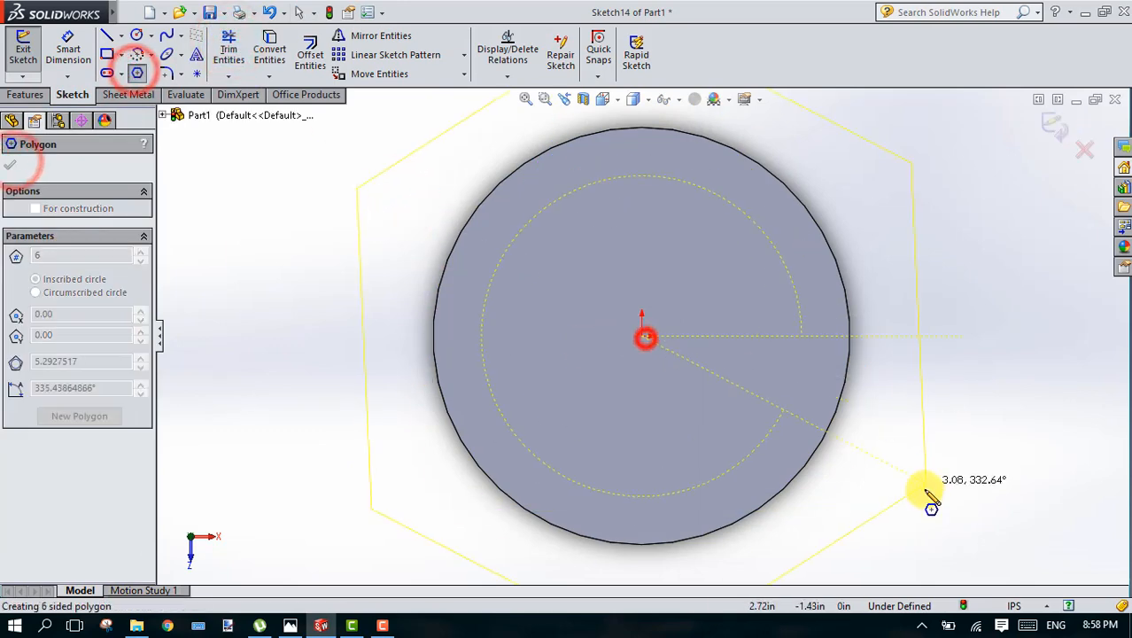
{"action": "left_click", "coordinate": [960, 337]}
{"action": "left_click_drag", "start_coordinate": [106, 361], "coordinate": [11, 362]}
{"action": "type", "text": "5"}
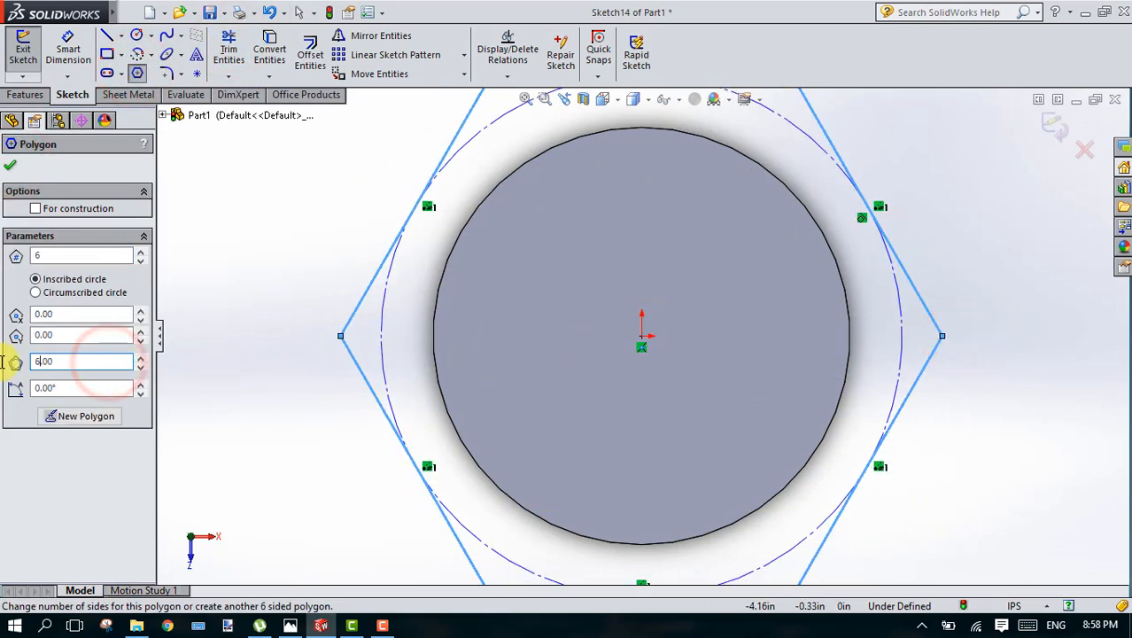
{"action": "left_click", "coordinate": [1045, 126]}
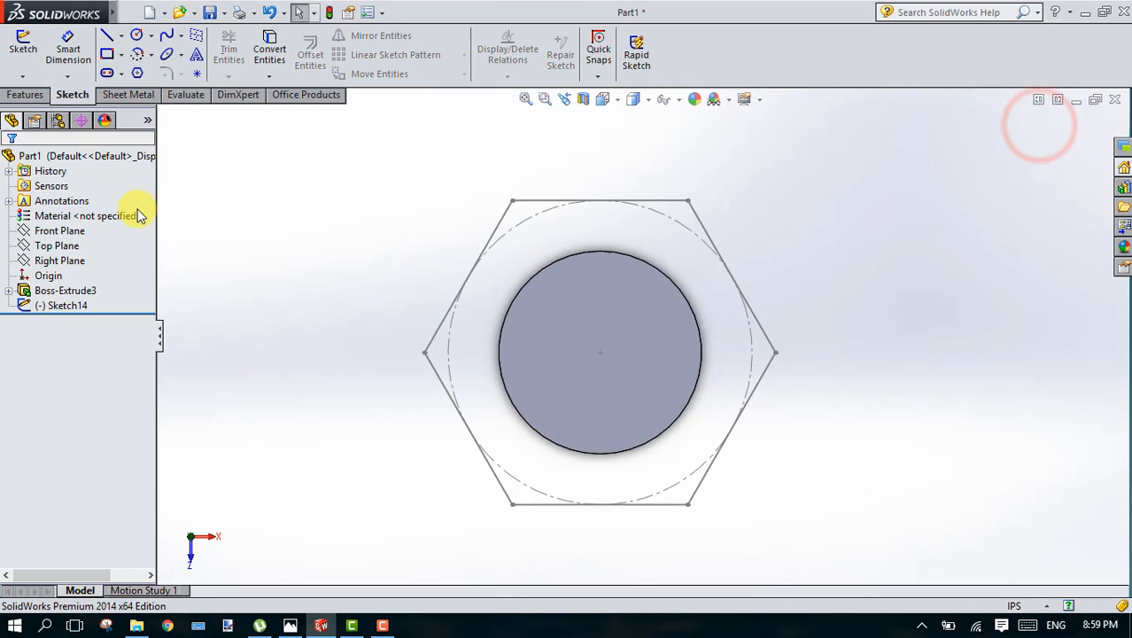
Step: Extrude the hexagon 2 in above the cylinder as a merged bolt head
{"action": "left_click", "coordinate": [25, 94]}
{"action": "left_click", "coordinate": [30, 53]}
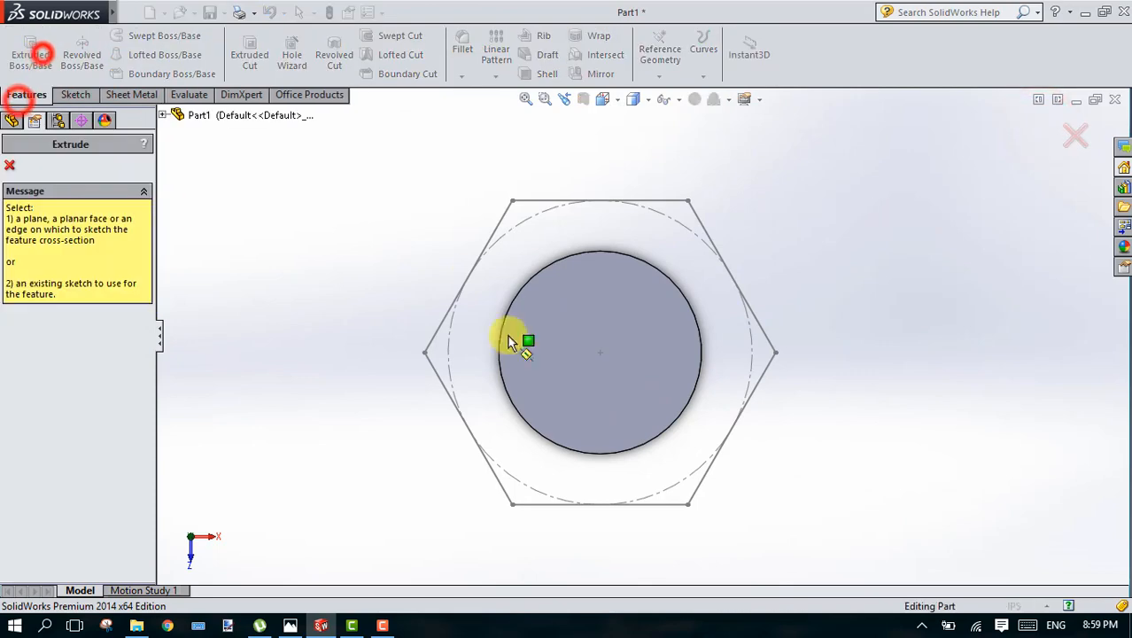
{"action": "left_click", "coordinate": [465, 274]}
{"action": "left_click", "coordinate": [285, 272]}
{"action": "left_click_drag", "start_coordinate": [119, 319], "coordinate": [6, 315]}
{"action": "type", "text": "2"}
{"action": "key", "text": "Return"}
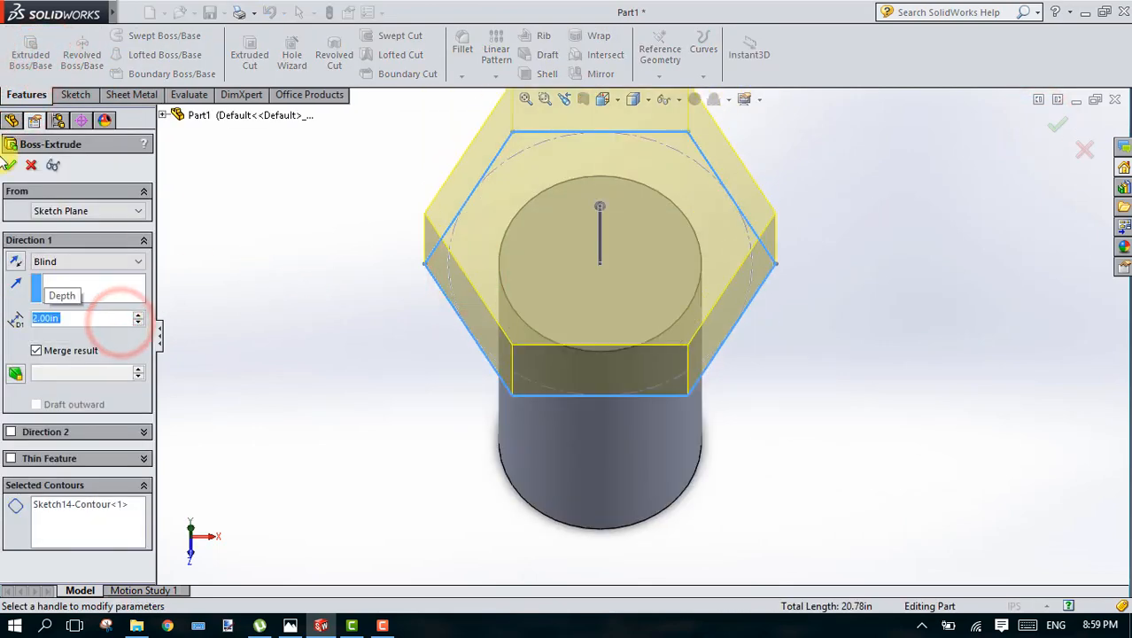
{"action": "key", "text": "Return"}
{"action": "left_click", "coordinate": [312, 296]}
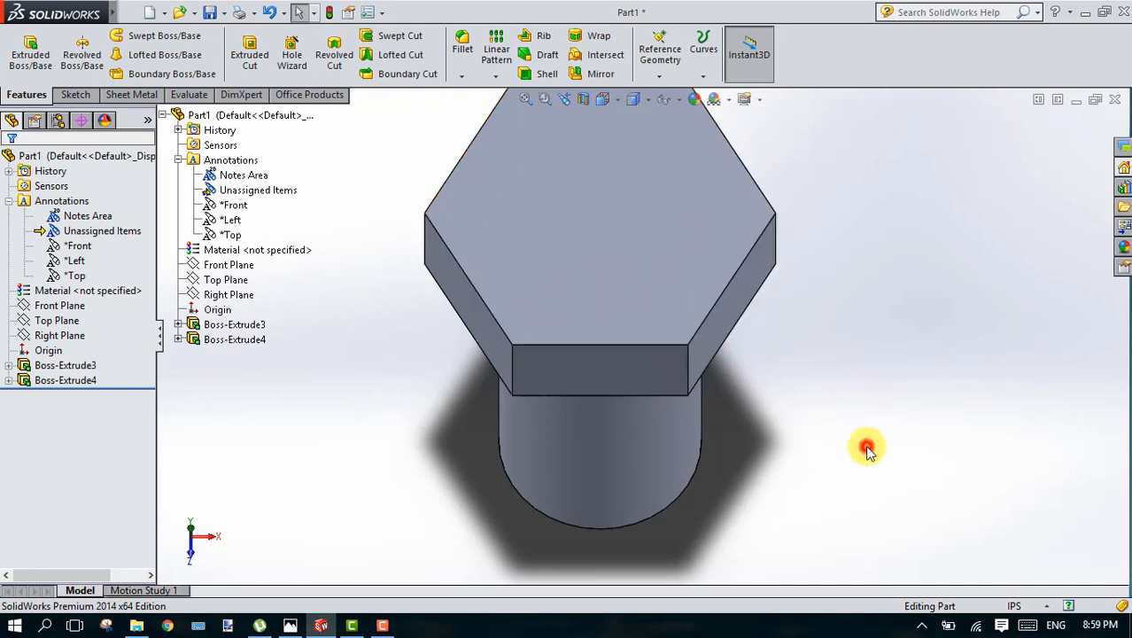
Step: Sketch a 3 in radius circle centred on the origin on the head's shank-side face, tangent to the hexagon's edges
{"action": "key", "text": "Up"}
{"action": "key", "text": "Up"}
{"action": "key", "text": "Up"}
{"action": "key", "text": "Up"}
{"action": "key", "text": "Up"}
{"action": "key", "text": "Up"}
{"action": "key", "text": "Up"}
{"action": "key", "text": "Up"}
{"action": "key", "text": "Up"}
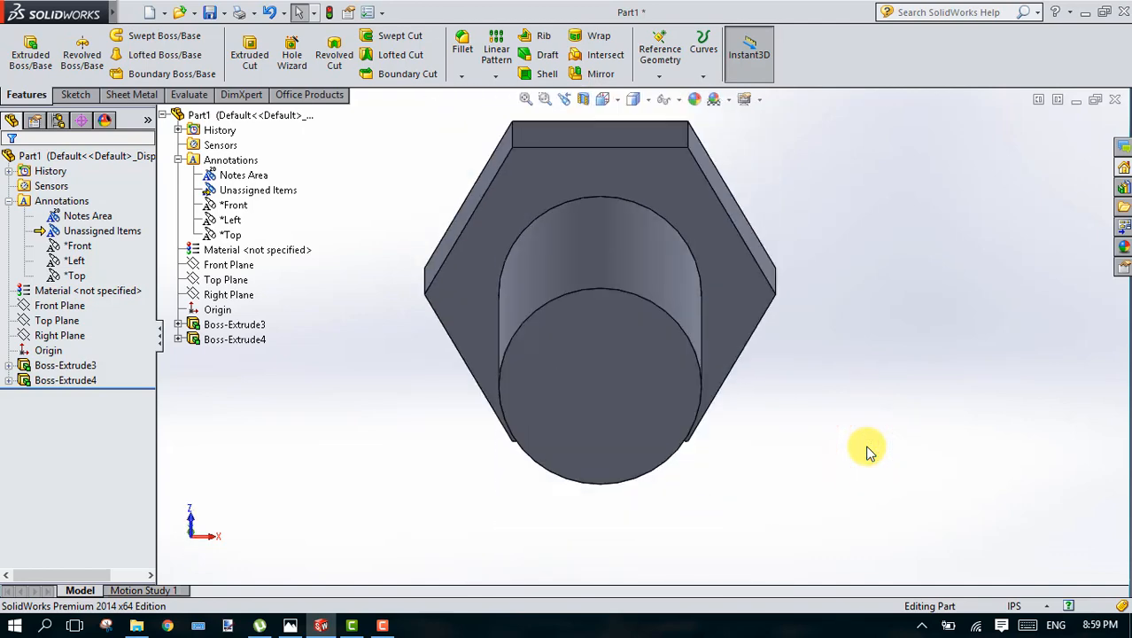
{"action": "key", "text": "Up"}
{"action": "key", "text": "Up"}
{"action": "key", "text": "Up"}
{"action": "key", "text": "Up"}
{"action": "key", "text": "Up"}
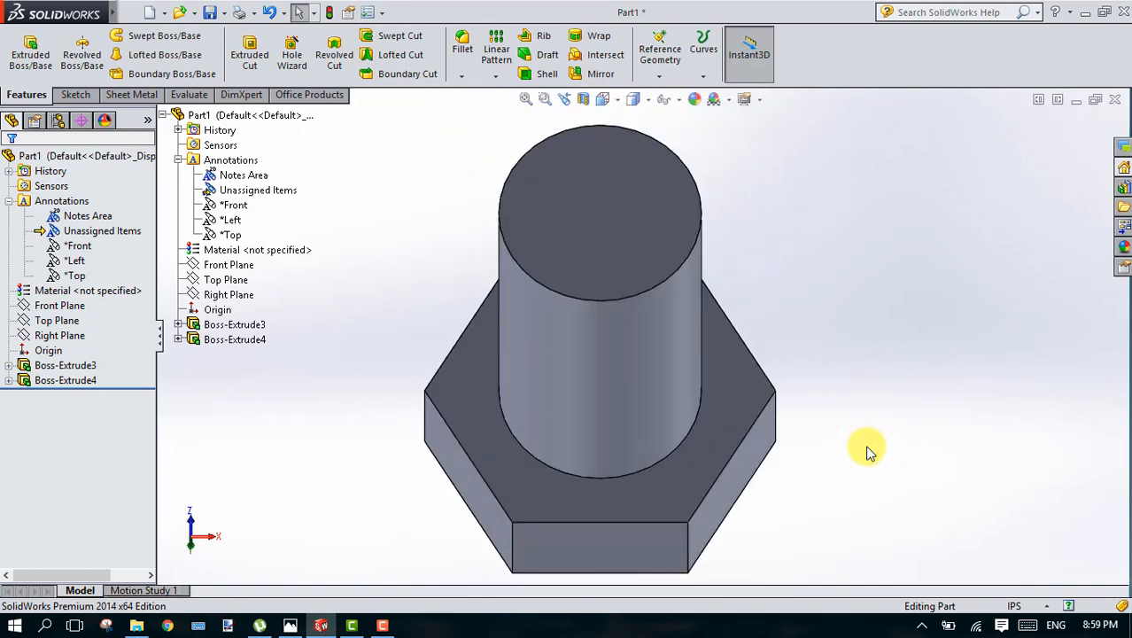
{"action": "left_click", "coordinate": [734, 422]}
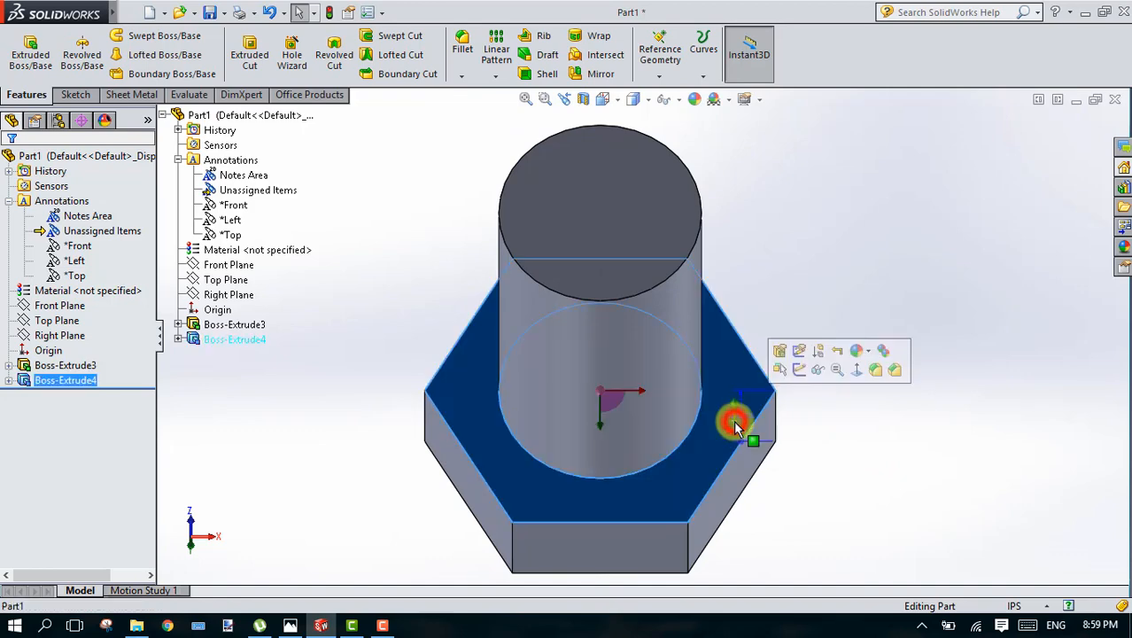
{"action": "left_click", "coordinate": [75, 95]}
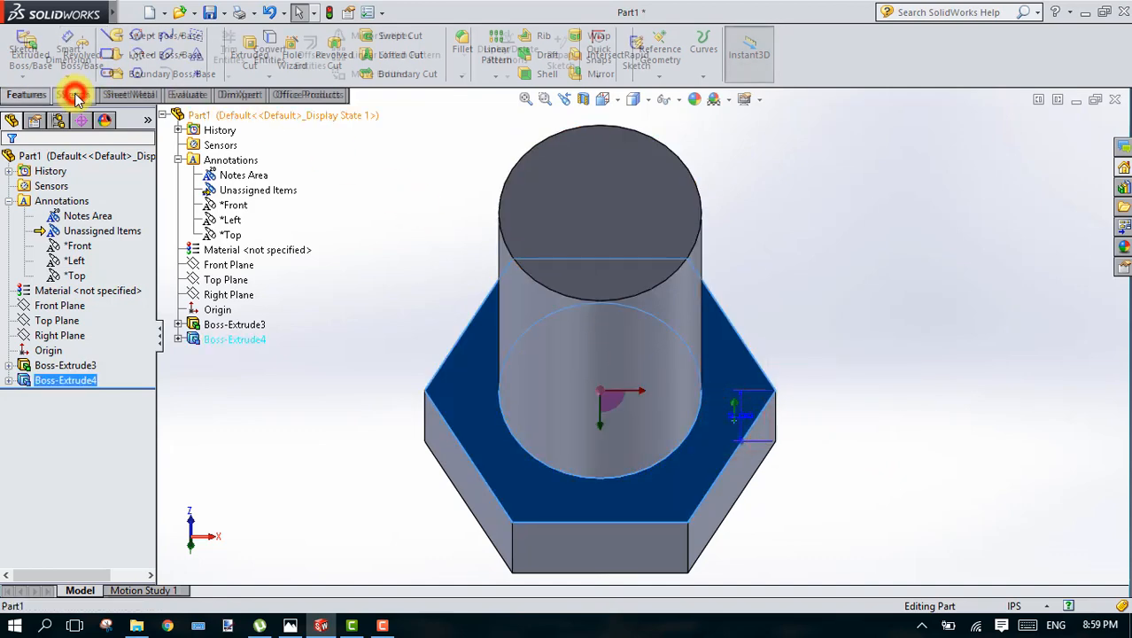
{"action": "left_click", "coordinate": [137, 36]}
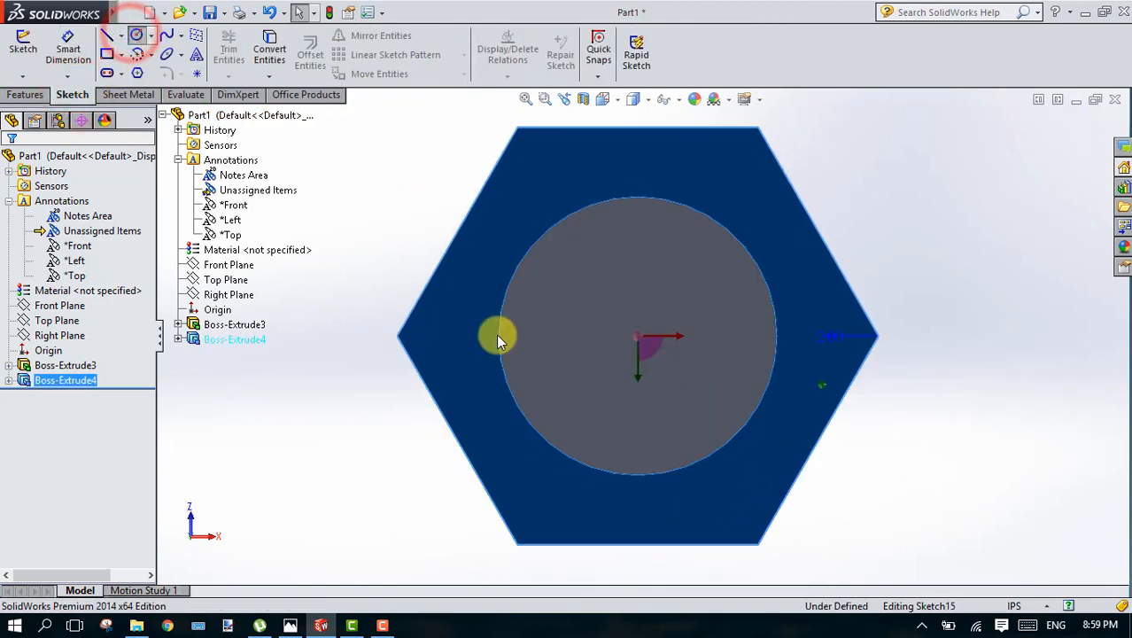
{"action": "left_click", "coordinate": [639, 335]}
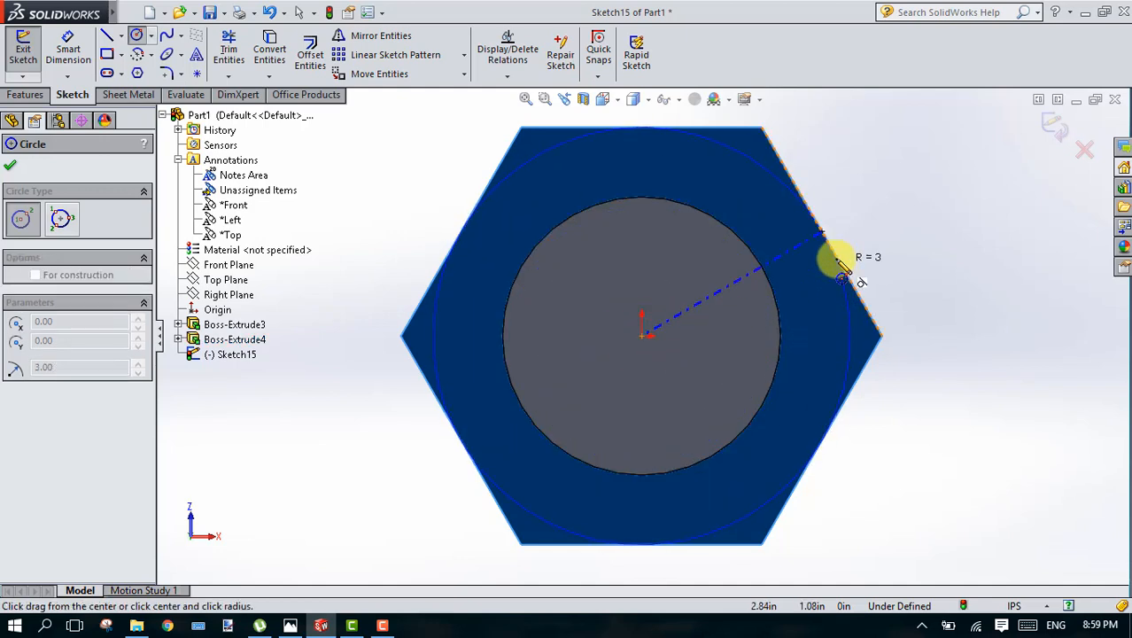
{"action": "left_click", "coordinate": [835, 256]}
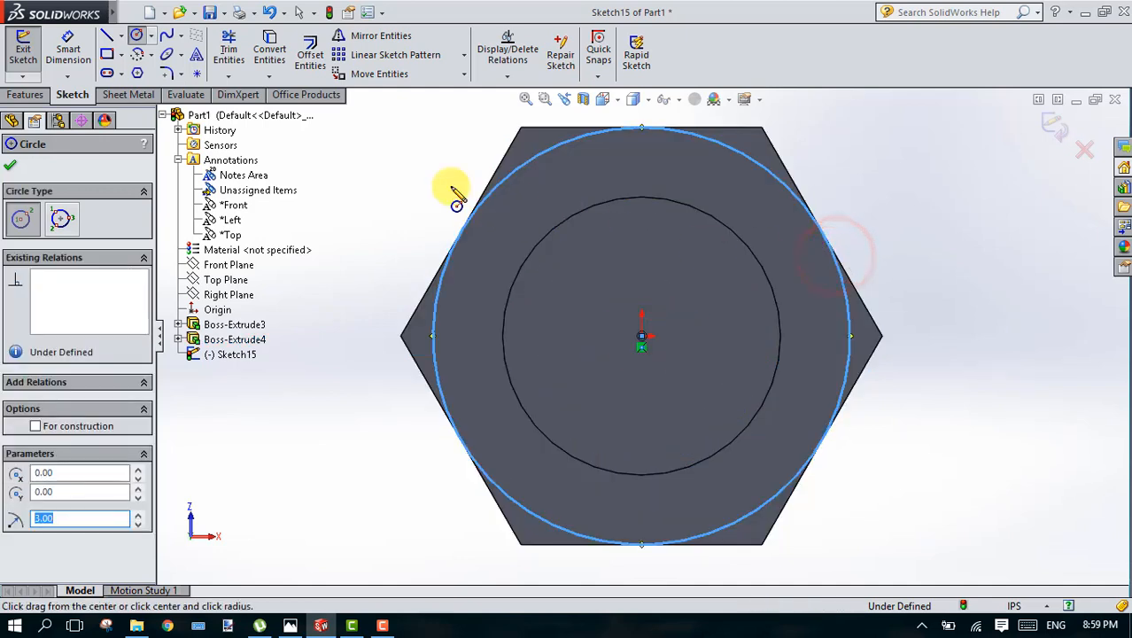
{"action": "left_click", "coordinate": [10, 170]}
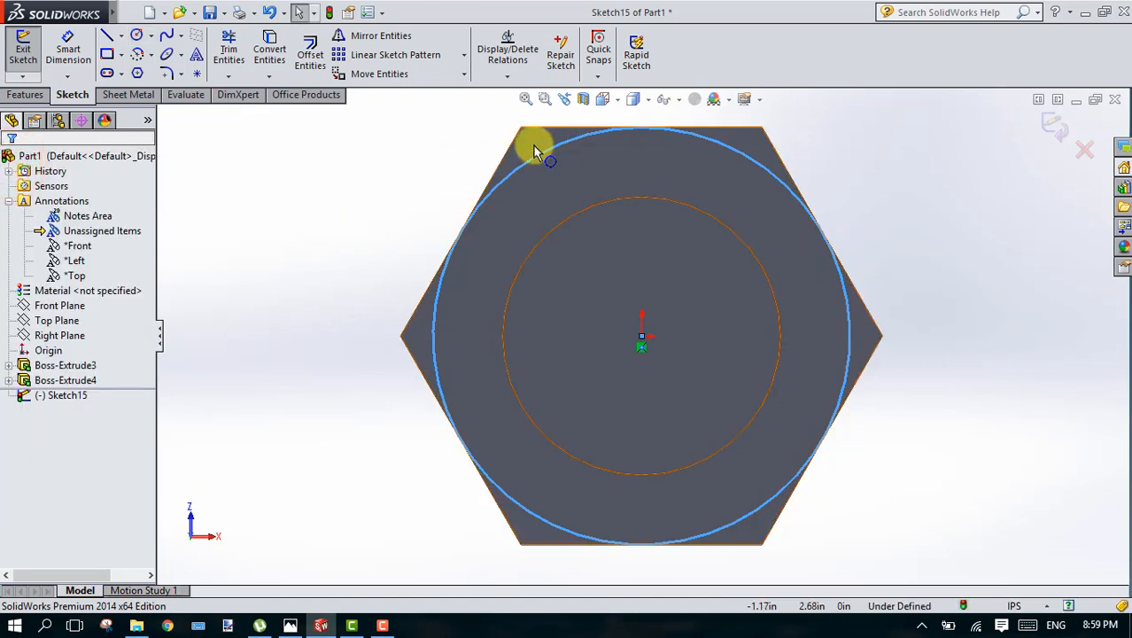
Step: Set up a 2 in blind extruded cut from the circle, flipped to remove the head material outside it
{"action": "left_click", "coordinate": [30, 96]}
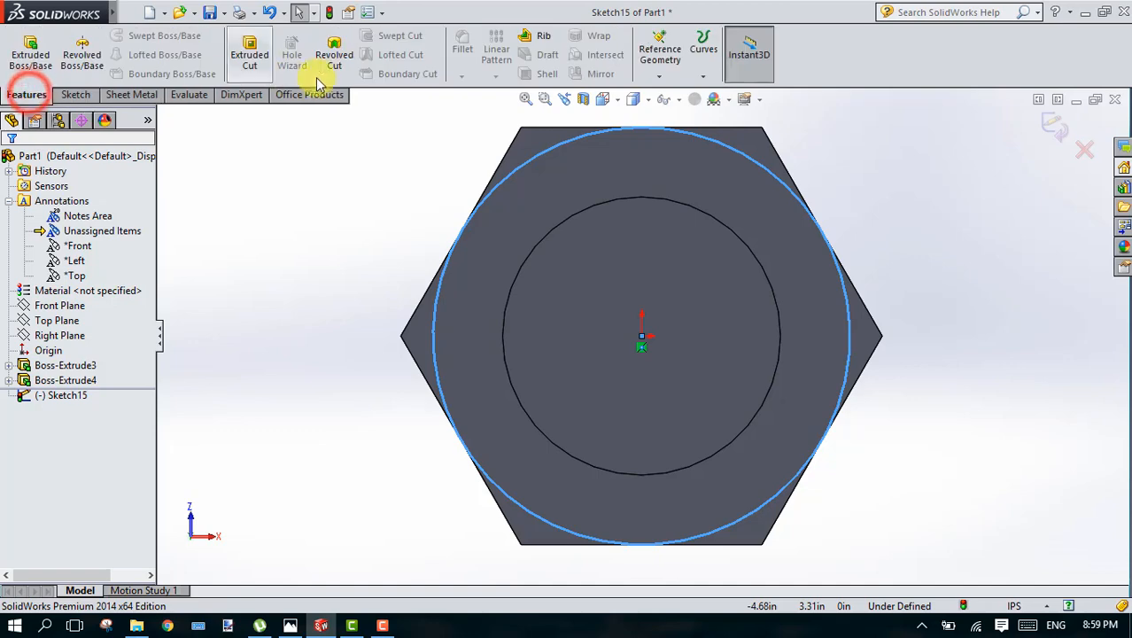
{"action": "left_click", "coordinate": [255, 53]}
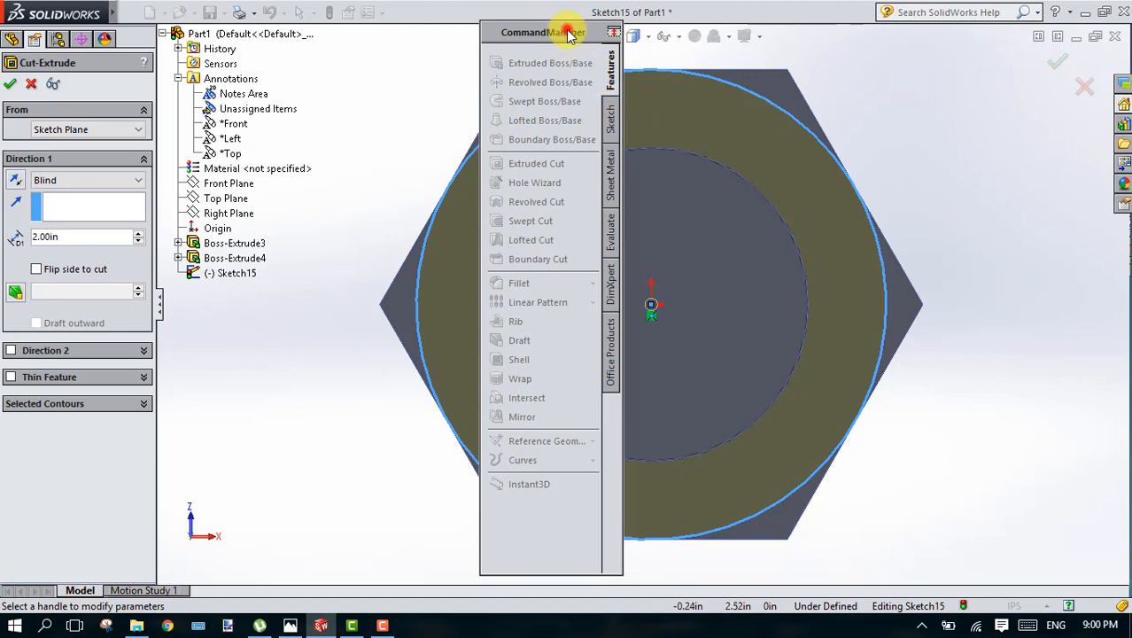
{"action": "mouse_move", "coordinate": [571, 46]}
{"action": "left_mouse_down"}
{"action": "mouse_move", "coordinate": [561, 32]}
{"action": "mouse_move", "coordinate": [531, 37]}
{"action": "mouse_move", "coordinate": [567, 48]}
{"action": "left_mouse_up"}
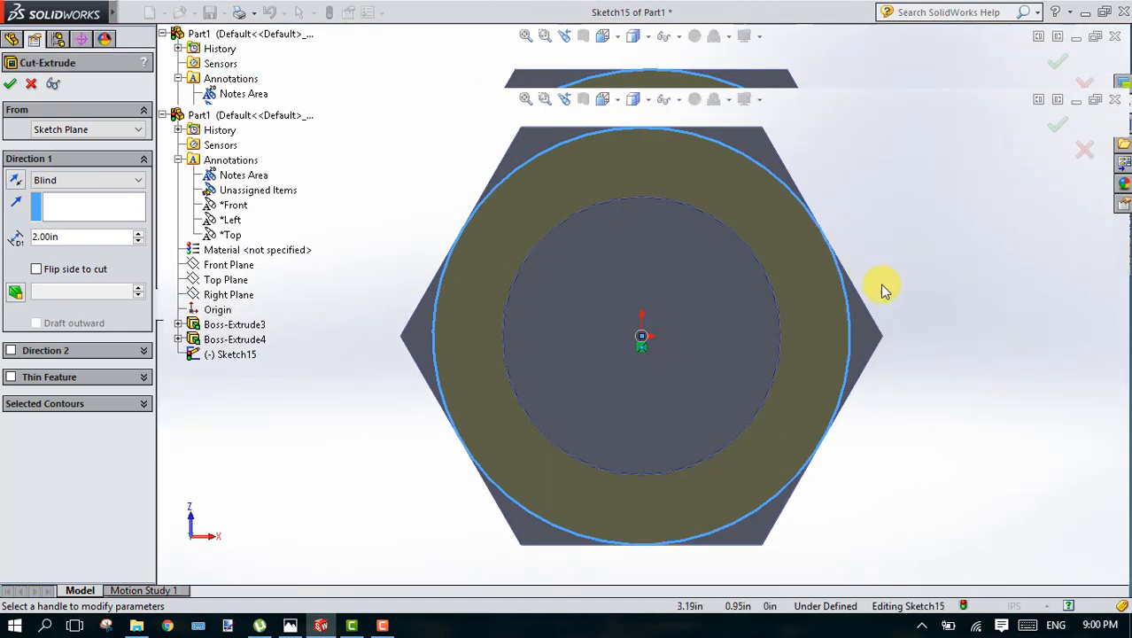
{"action": "left_click", "coordinate": [906, 296]}
{"action": "key", "text": "Up"}
{"action": "key", "text": "Up"}
{"action": "key", "text": "Up"}
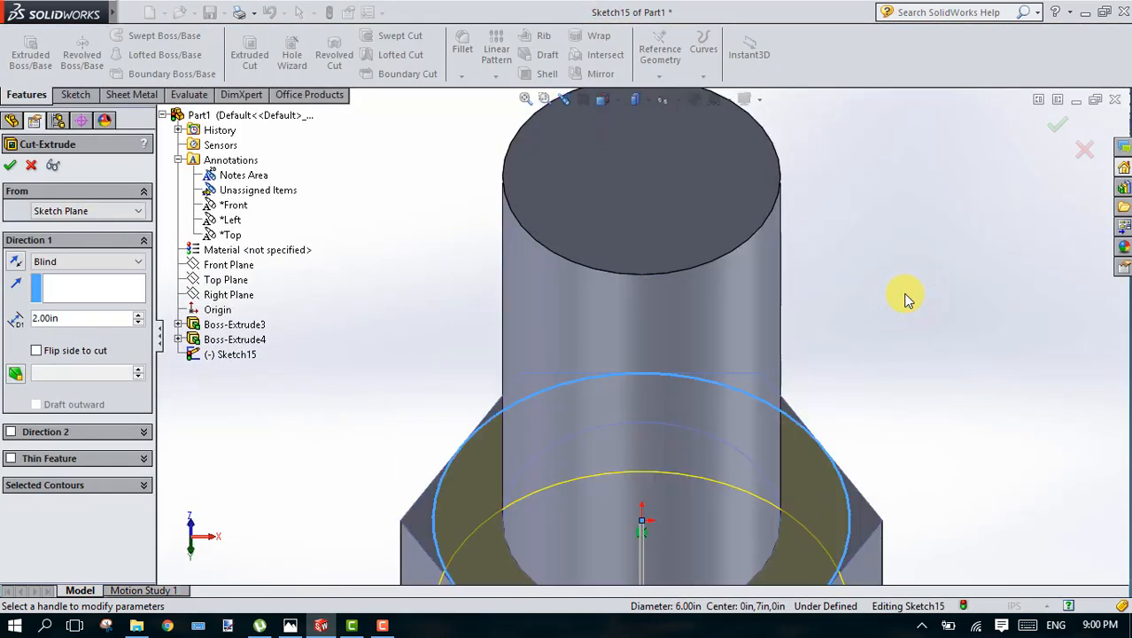
{"action": "key", "text": "Up"}
{"action": "key", "text": "Up"}
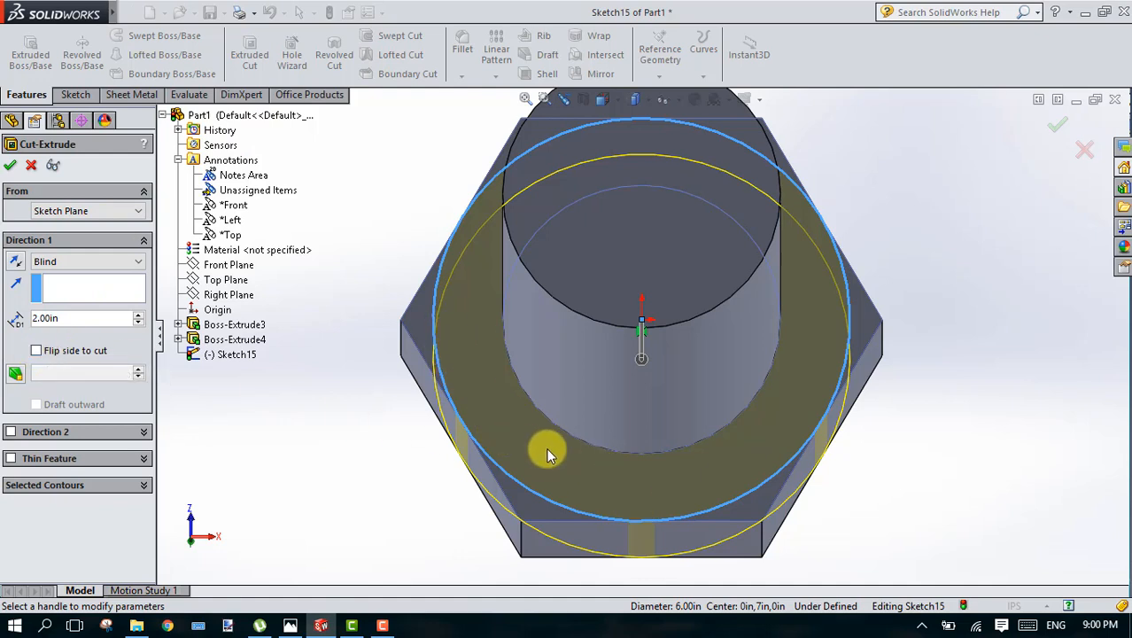
{"action": "left_click", "coordinate": [35, 351]}
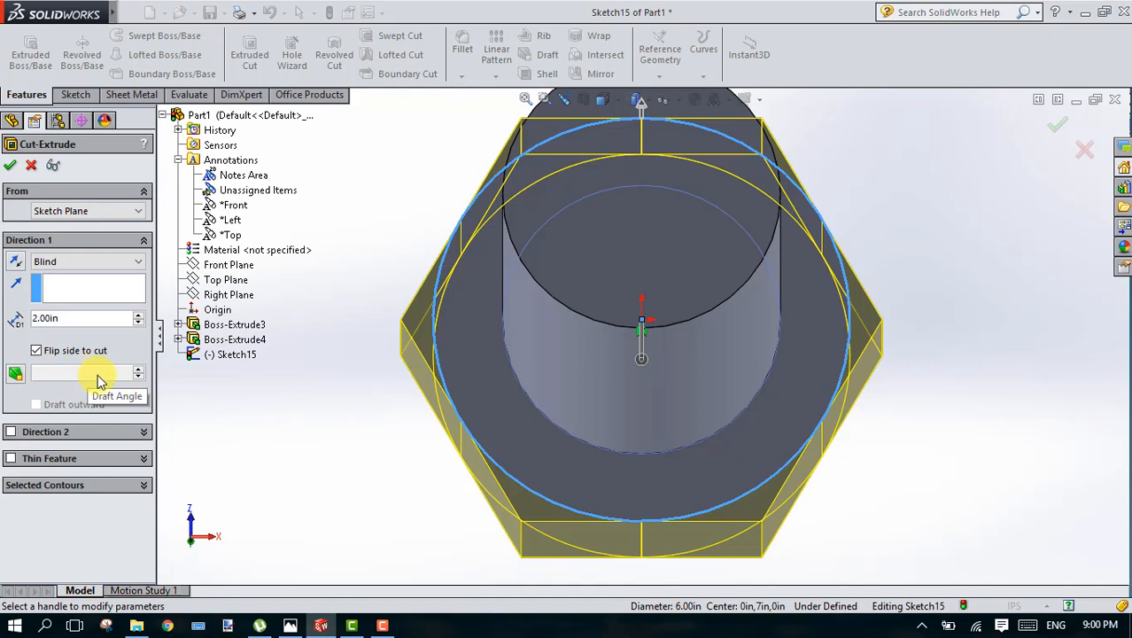
Step: Give the cut a 45° draft and apply it to chamfer the hex head's corners
{"action": "left_click", "coordinate": [125, 375]}
{"action": "left_click", "coordinate": [141, 375]}
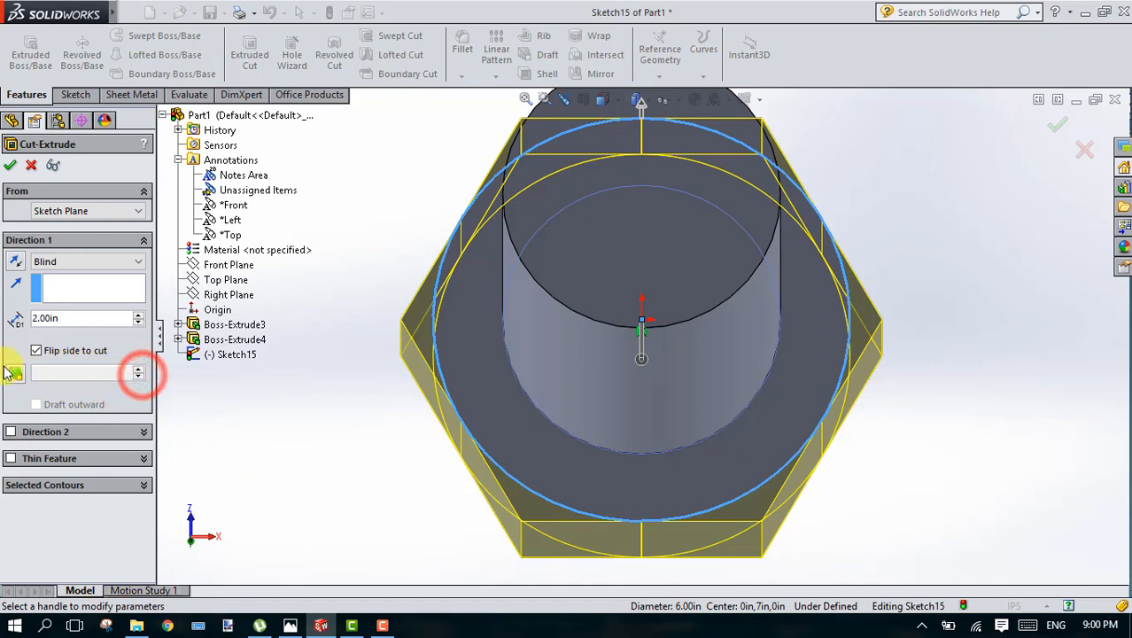
{"action": "left_click", "coordinate": [13, 375]}
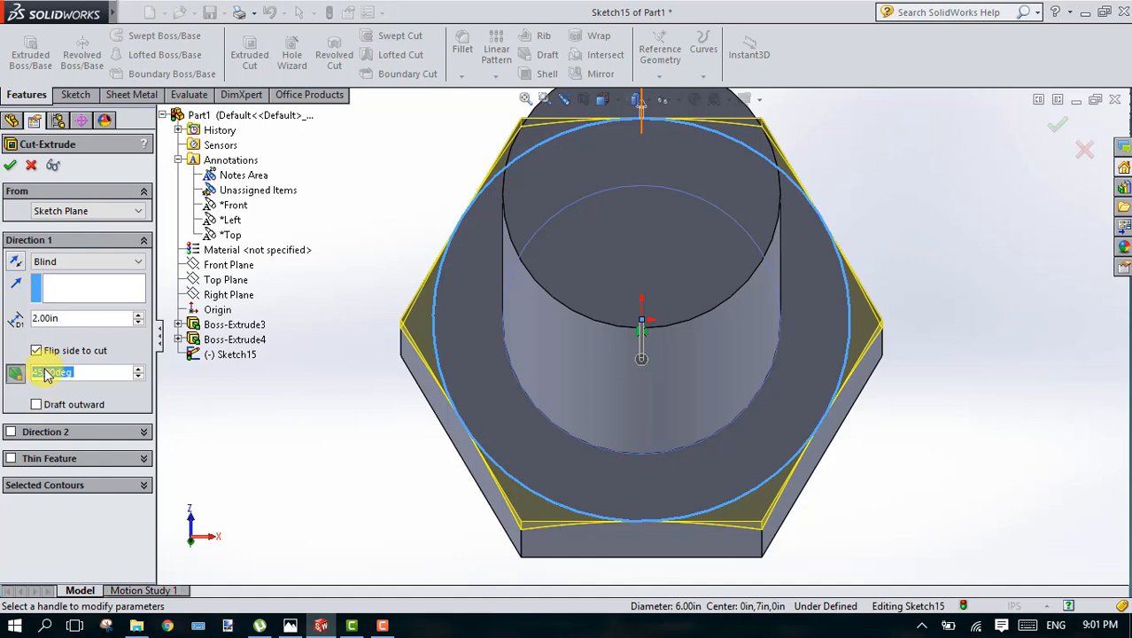
{"action": "left_click", "coordinate": [1054, 124]}
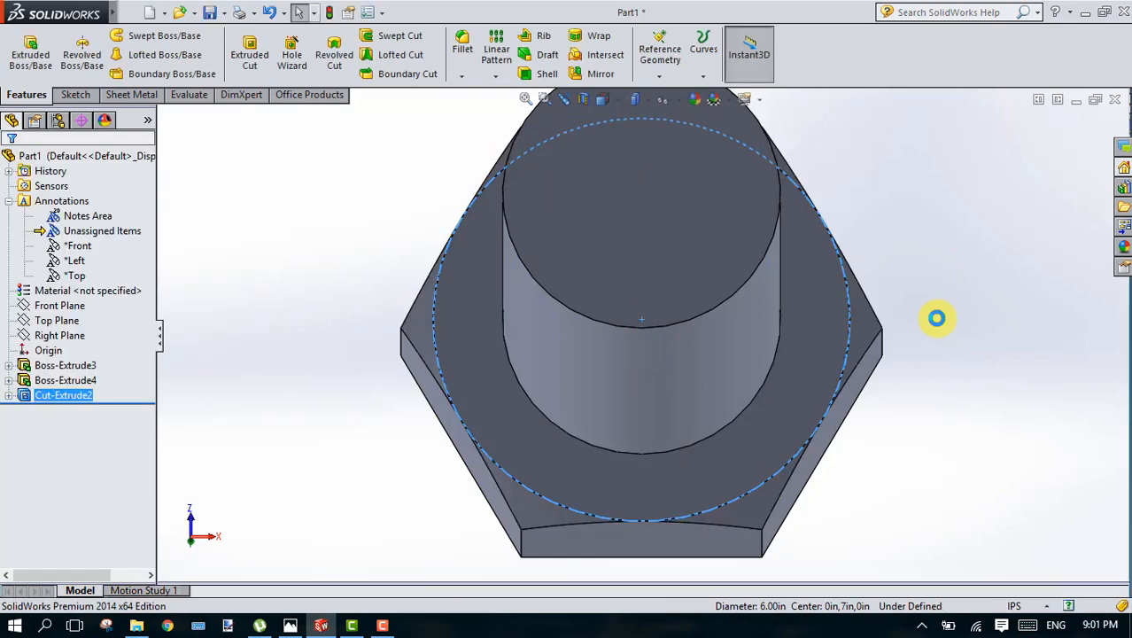
Step: Examine the bolt's shank and the chamfered corners on the shank side of the head
{"action": "left_click", "coordinate": [937, 318]}
{"action": "key", "text": "Up"}
{"action": "key", "text": "Up"}
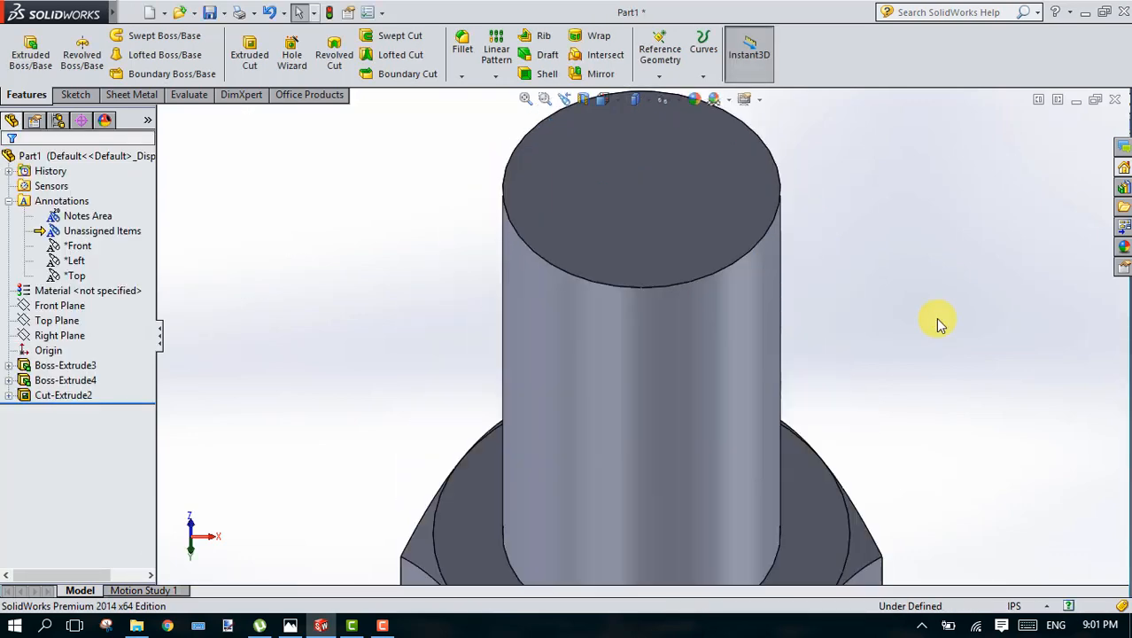
{"action": "scroll", "coordinate": [938, 319], "scroll_direction": "down", "scroll_amount": 2}
{"action": "right_click", "coordinate": [939, 320]}
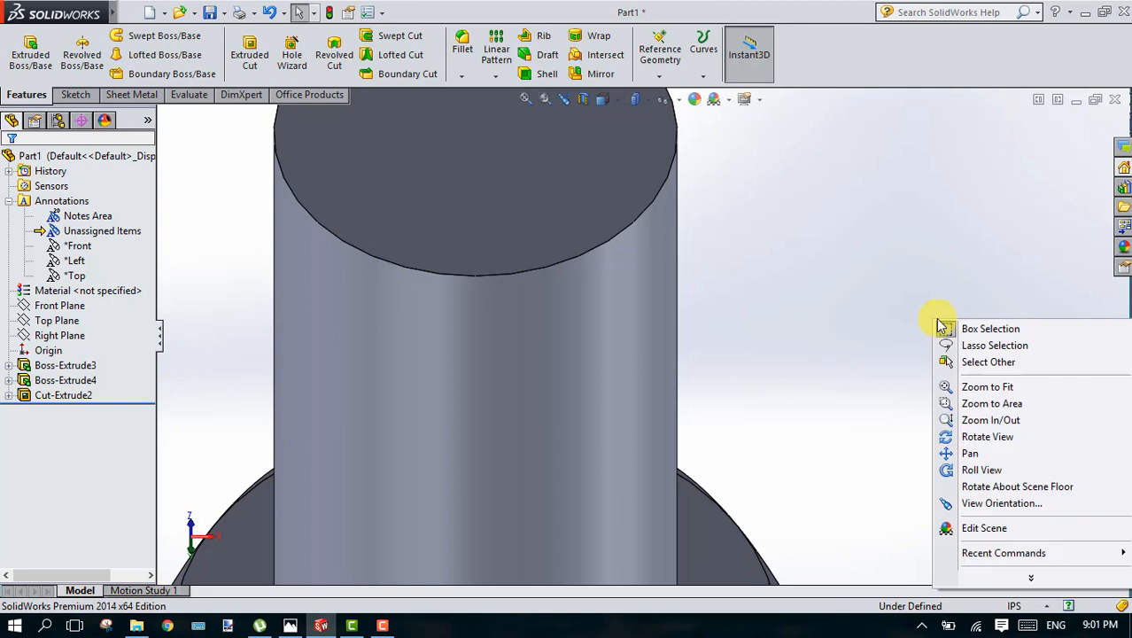
{"action": "left_click", "coordinate": [759, 365]}
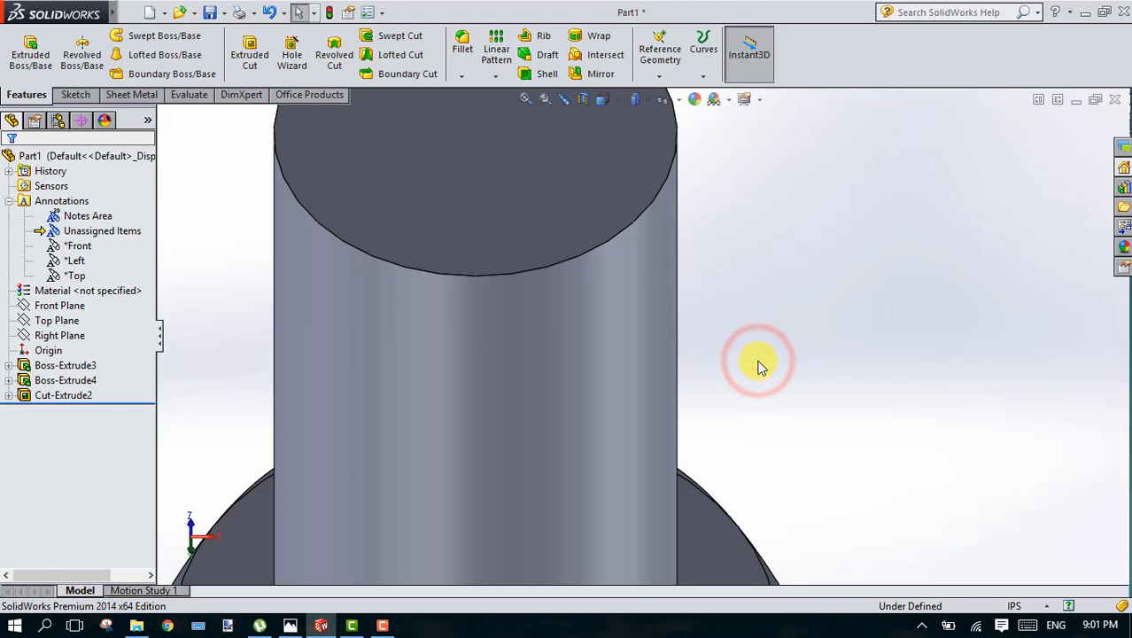
{"action": "scroll", "coordinate": [759, 365], "scroll_direction": "up", "scroll_amount": 2}
{"action": "scroll", "coordinate": [759, 365], "scroll_direction": "up", "scroll_amount": 3}
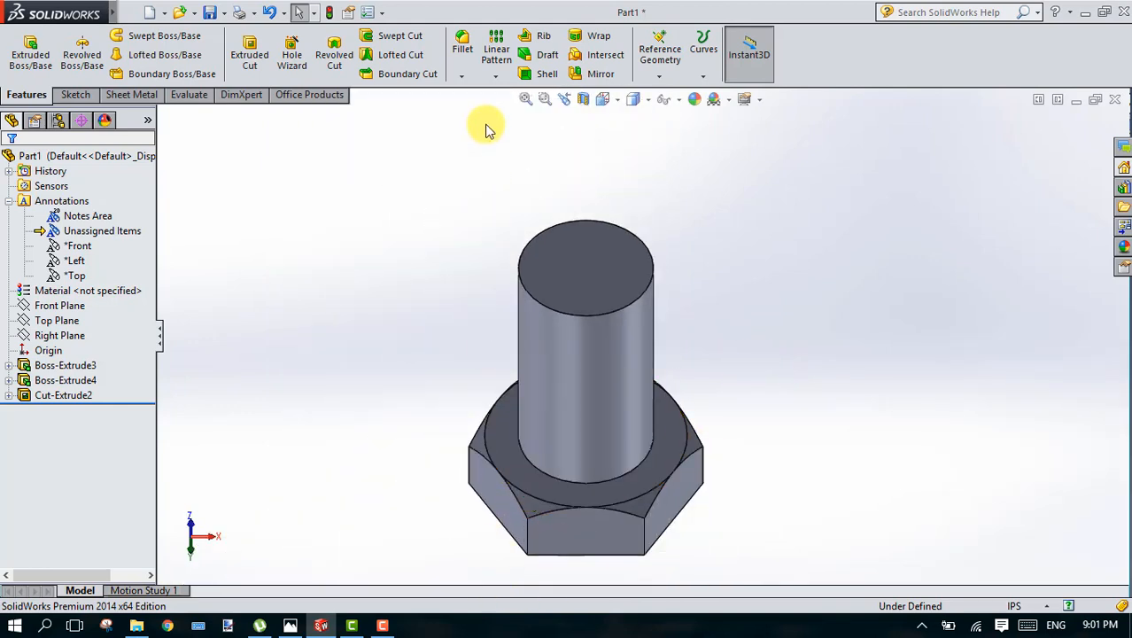
{"action": "left_click", "coordinate": [461, 76]}
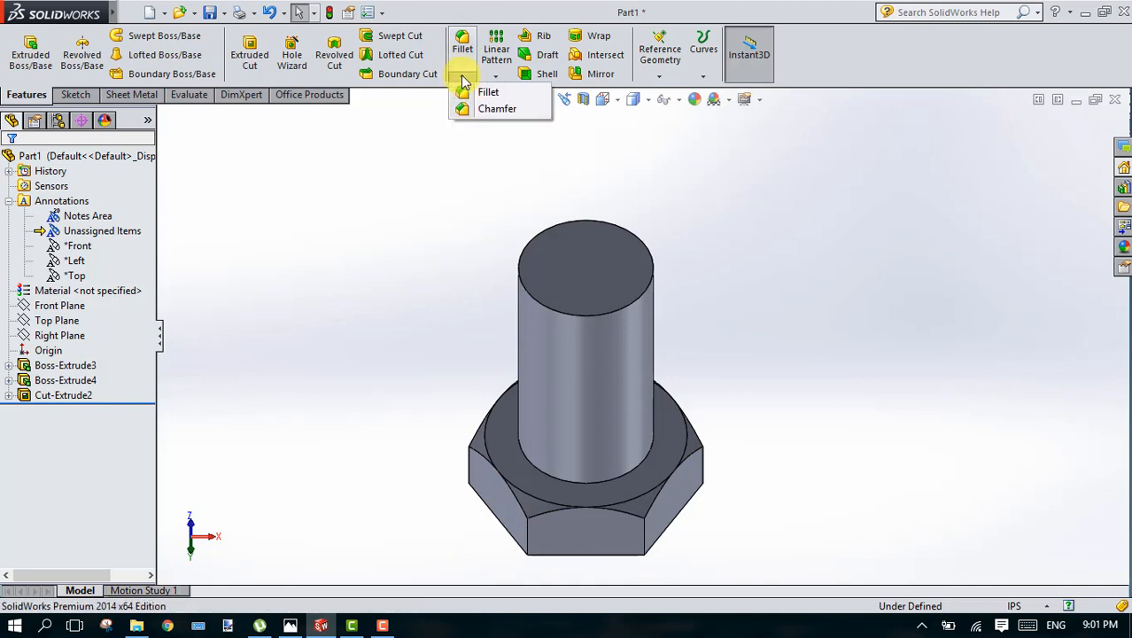
{"action": "left_click", "coordinate": [360, 378]}
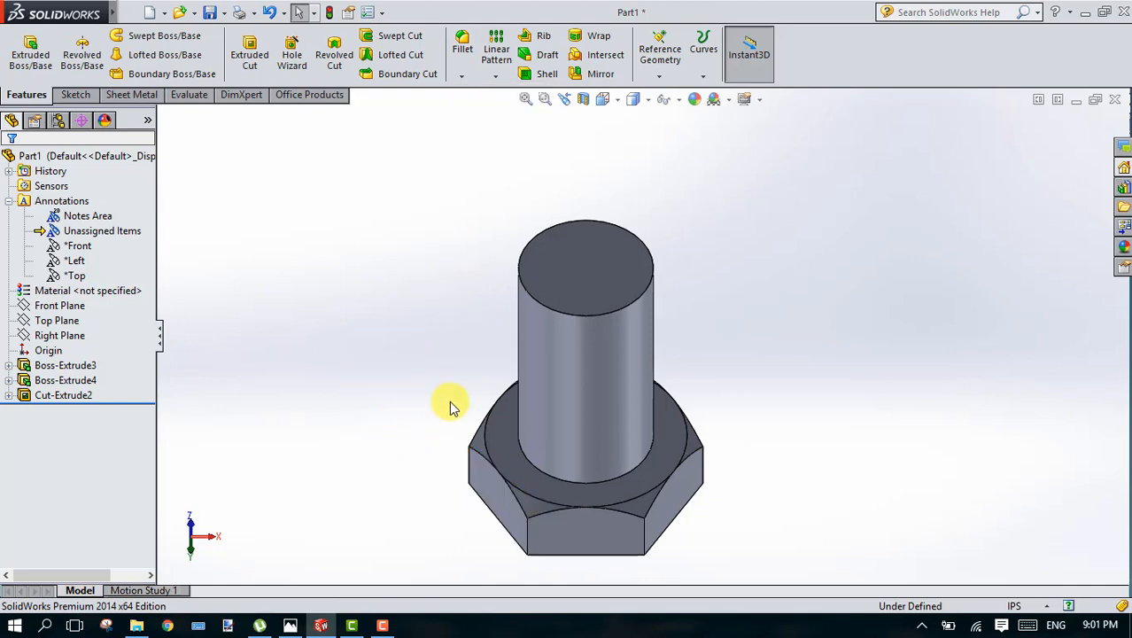
Step: Create a reference plane offset 1 in from the head's outer hexagonal face, flipped into the head
{"action": "left_click", "coordinate": [770, 480]}
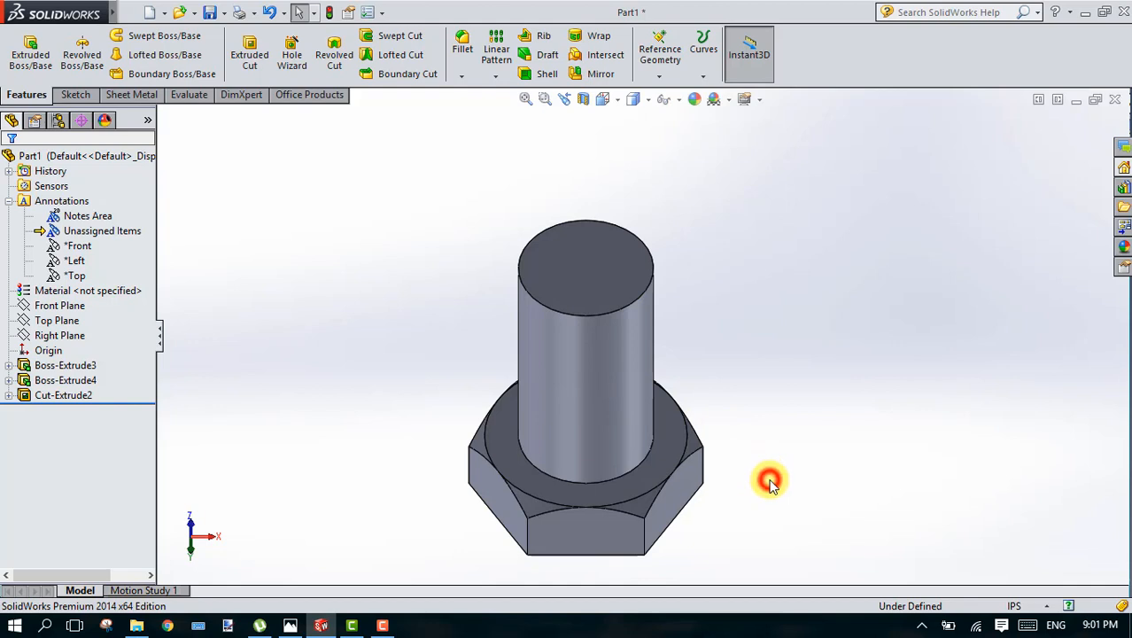
{"action": "key", "text": "Up"}
{"action": "key", "text": "Up"}
{"action": "key", "text": "Up"}
{"action": "key", "text": "Up"}
{"action": "key", "text": "Up"}
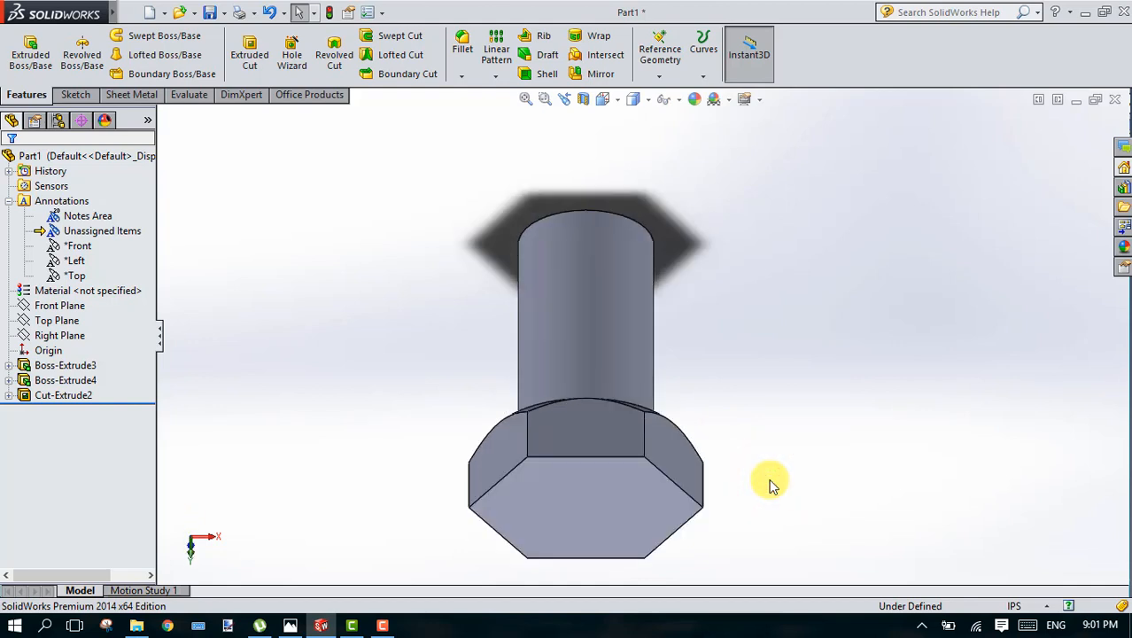
{"action": "left_click", "coordinate": [567, 501]}
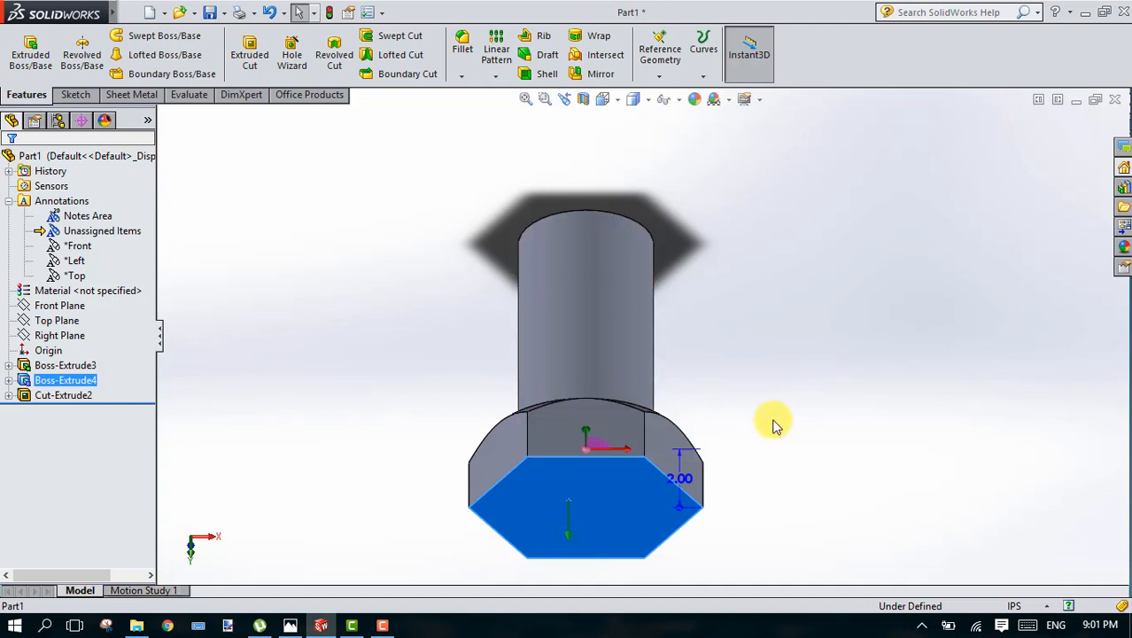
{"action": "left_click", "coordinate": [669, 78]}
{"action": "left_click", "coordinate": [676, 94]}
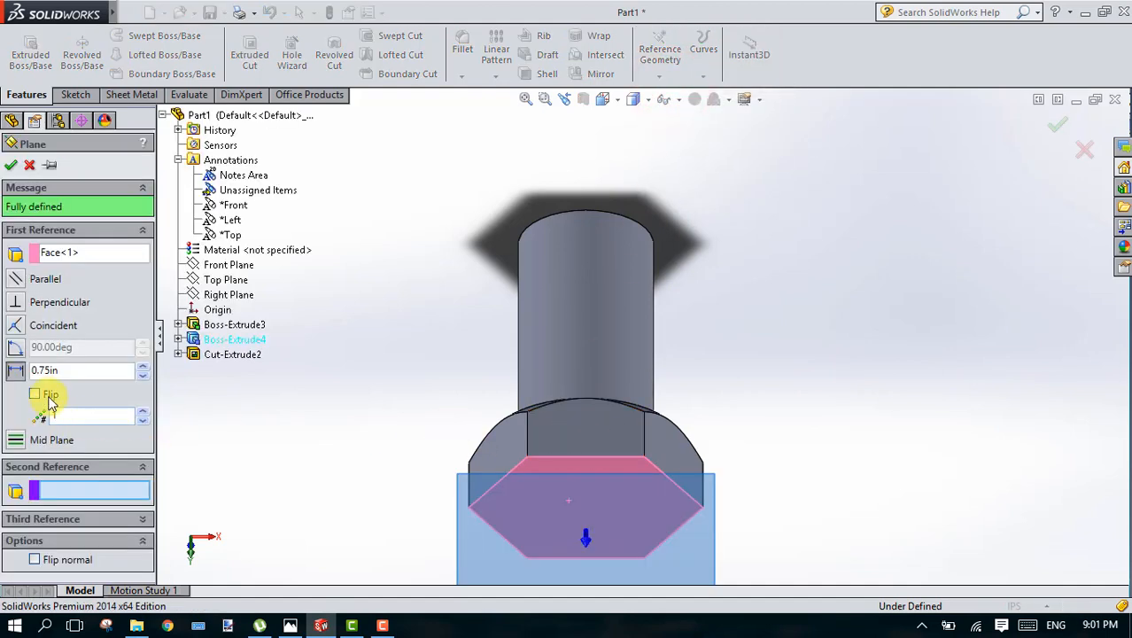
{"action": "left_click", "coordinate": [53, 370]}
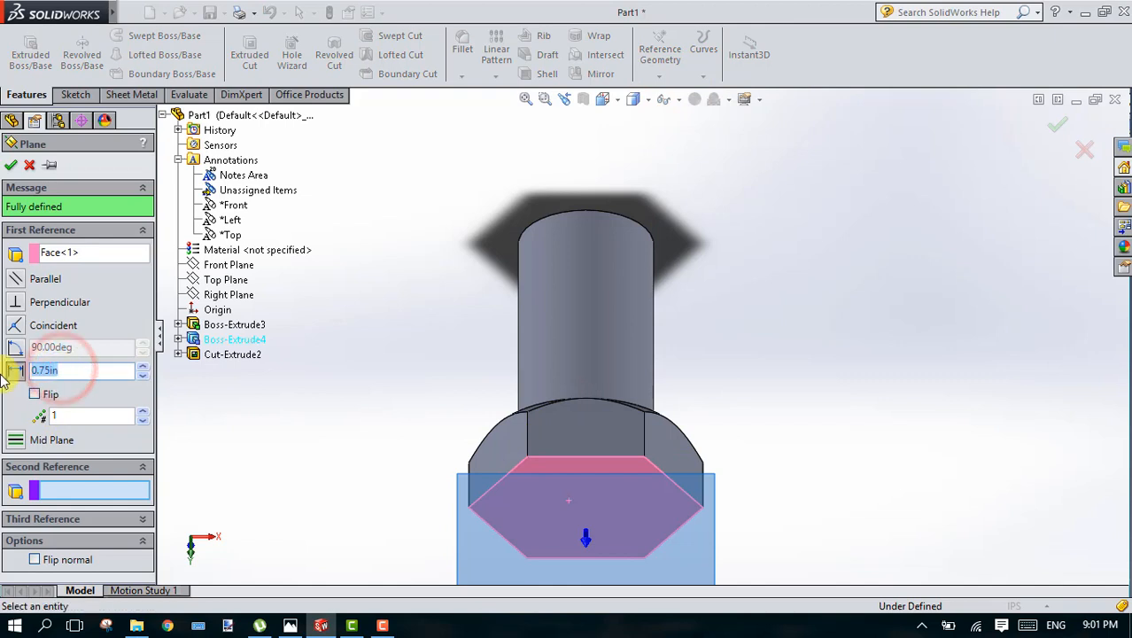
{"action": "type", "text": "12"}
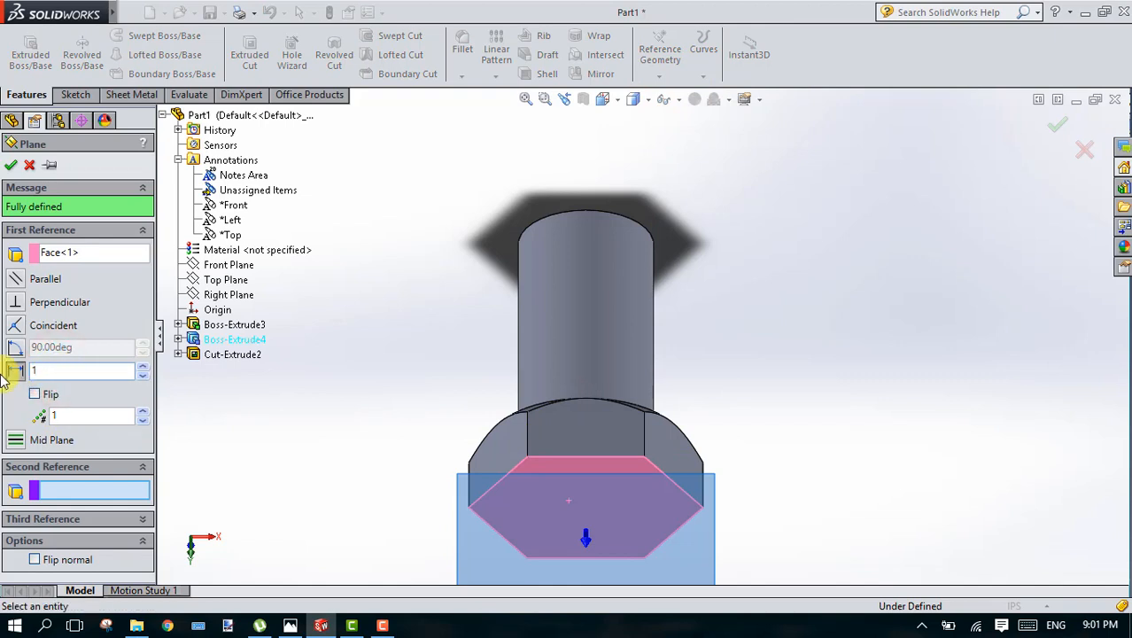
{"action": "key", "text": "Return"}
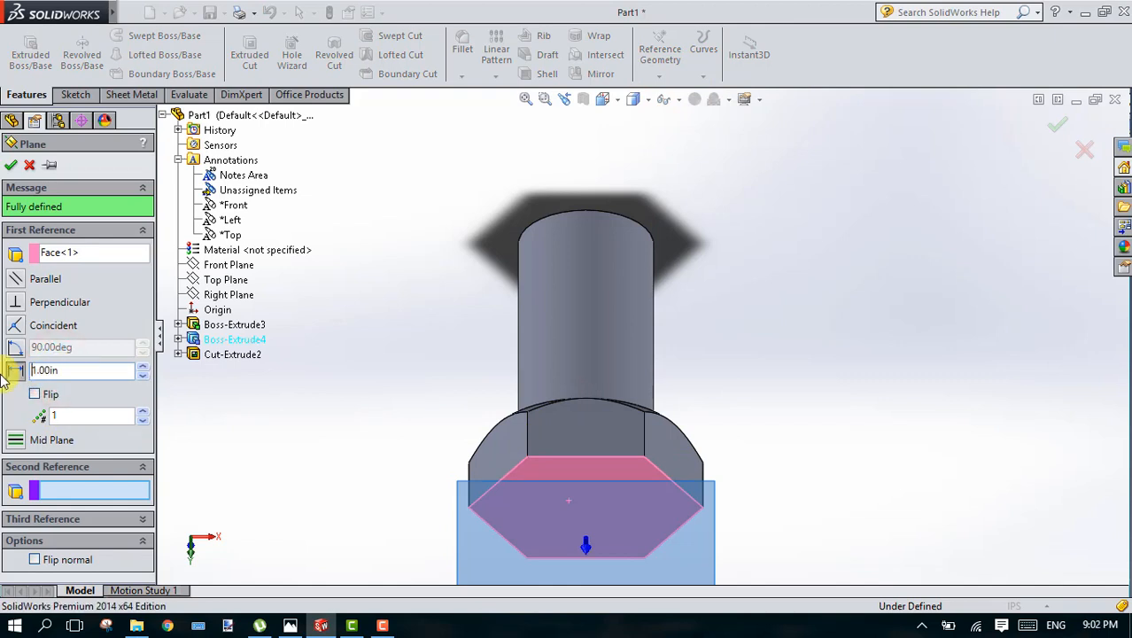
{"action": "left_click", "coordinate": [33, 394]}
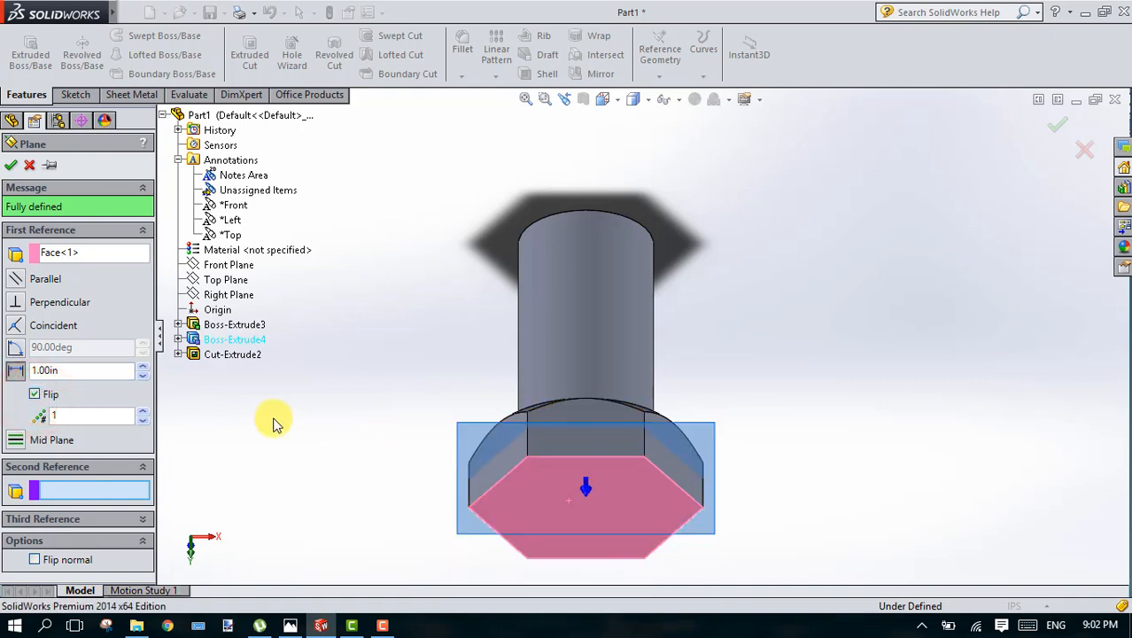
{"action": "left_click", "coordinate": [1059, 124]}
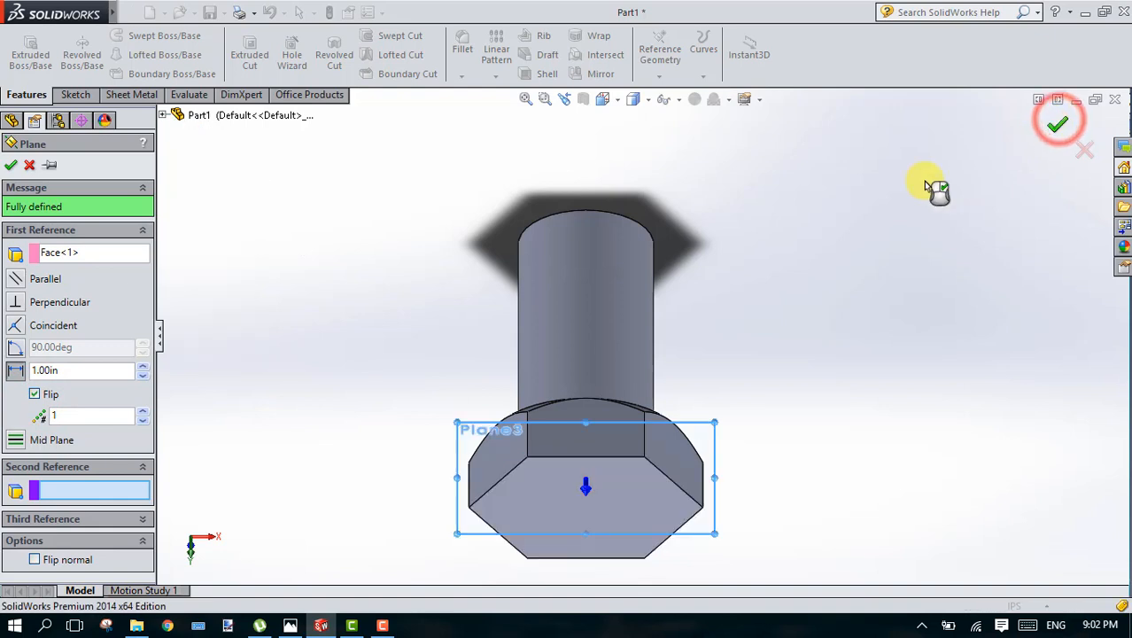
{"action": "left_click", "coordinate": [822, 325]}
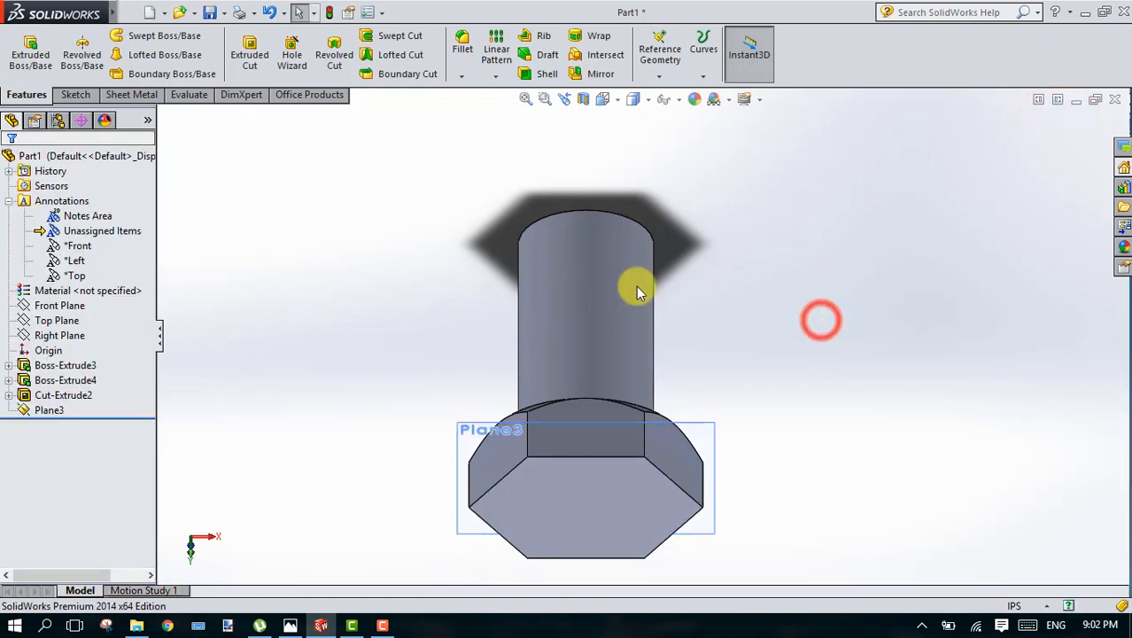
Step: Mirror the drafted corner cut about the new mid-head plane onto the head's outer side
{"action": "left_click", "coordinate": [470, 432]}
{"action": "left_click", "coordinate": [592, 74]}
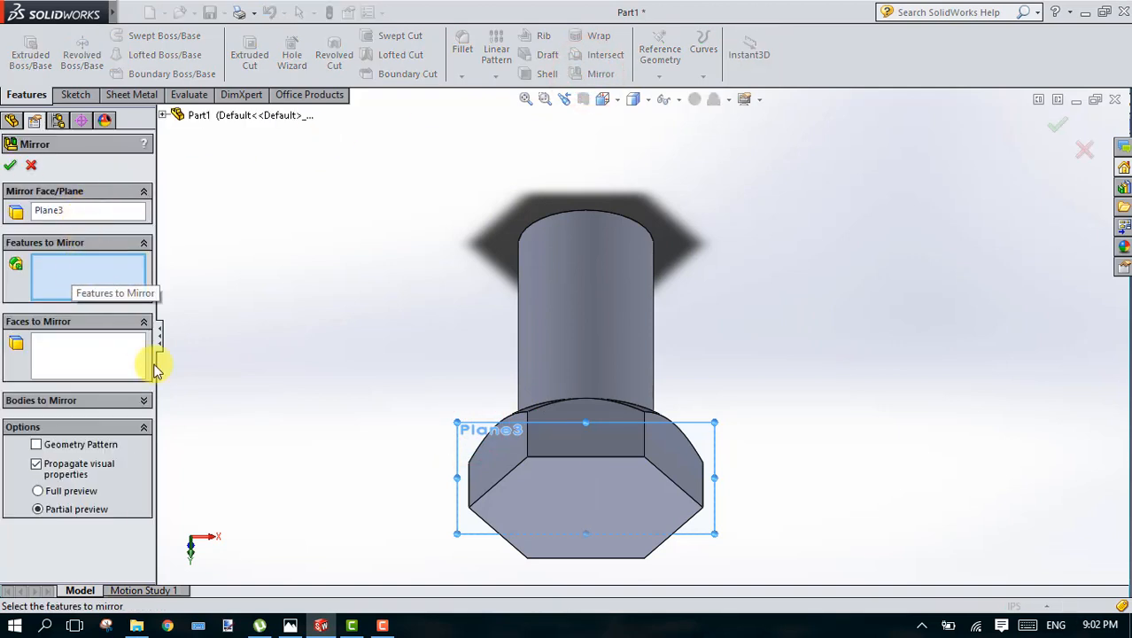
{"action": "left_click", "coordinate": [165, 115]}
{"action": "left_click", "coordinate": [229, 353]}
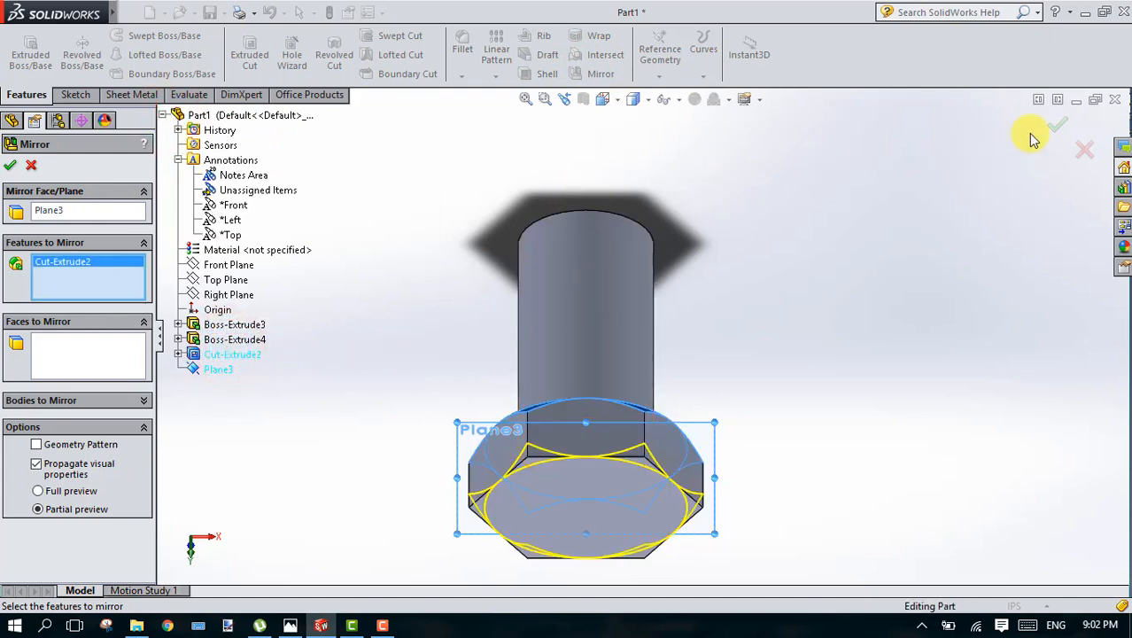
{"action": "left_click", "coordinate": [1056, 123]}
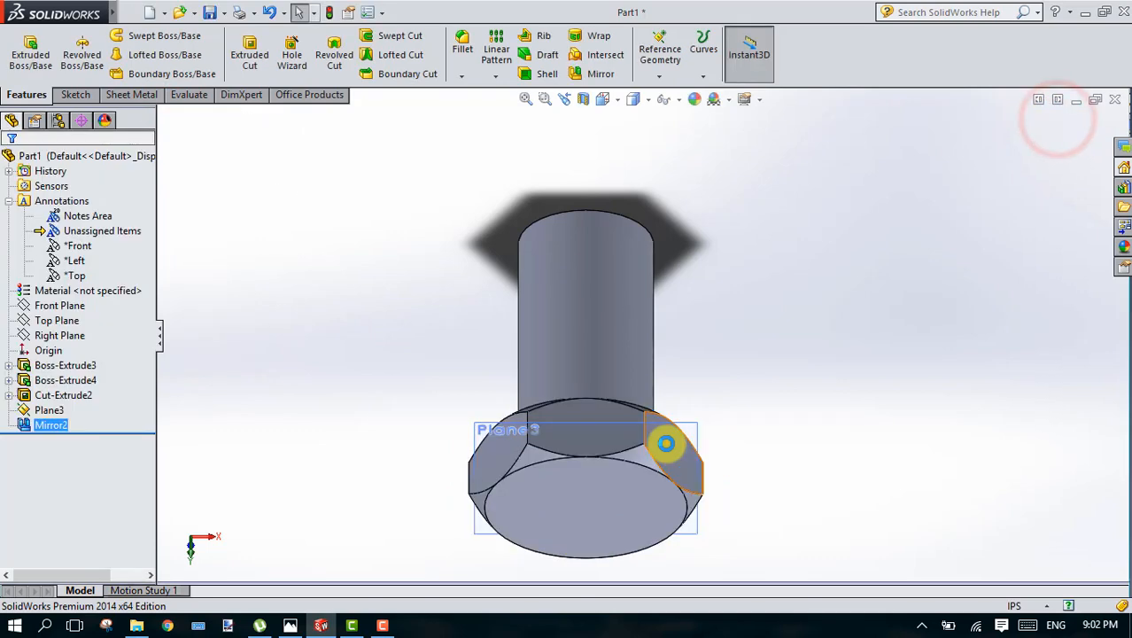
Step: Start a Helix and Spiral curve and open its base sketch on the shank's free end face
{"action": "left_click", "coordinate": [802, 383]}
{"action": "key", "text": "Up"}
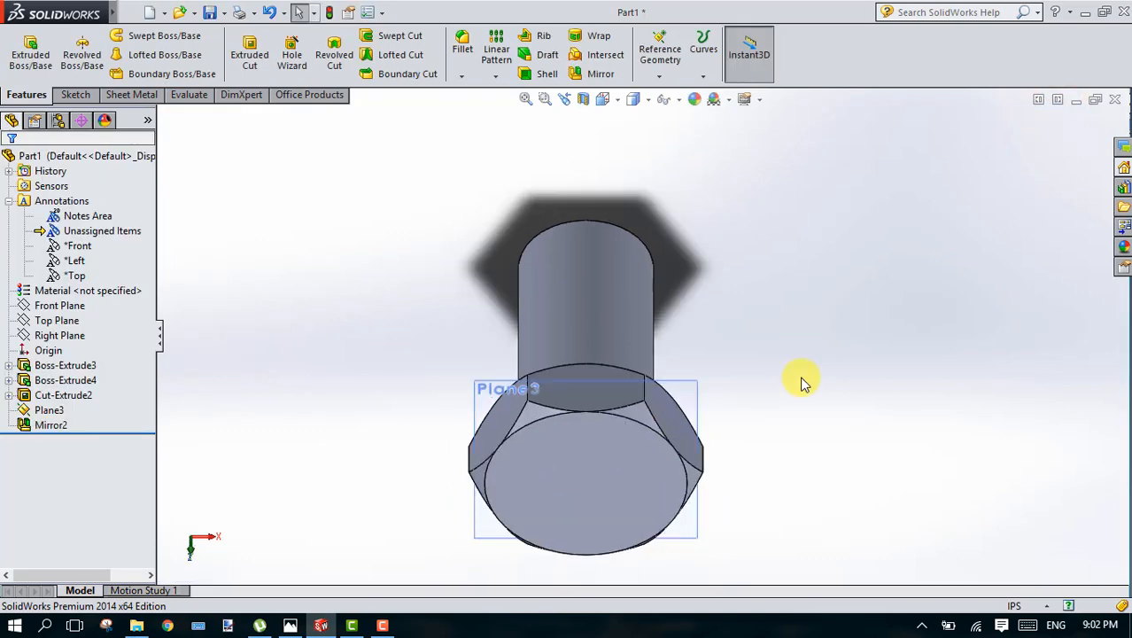
{"action": "key", "text": "Up"}
{"action": "key", "text": "Down"}
{"action": "key", "text": "Down"}
{"action": "key", "text": "Down"}
{"action": "key", "text": "Down"}
{"action": "key", "text": "Down"}
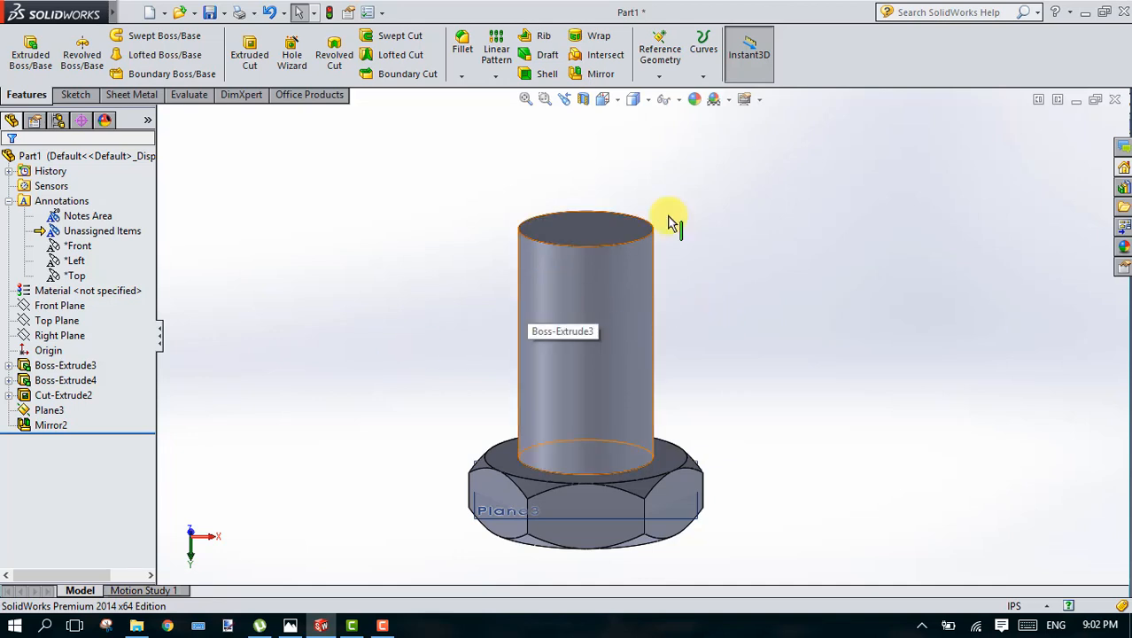
{"action": "left_click", "coordinate": [705, 76]}
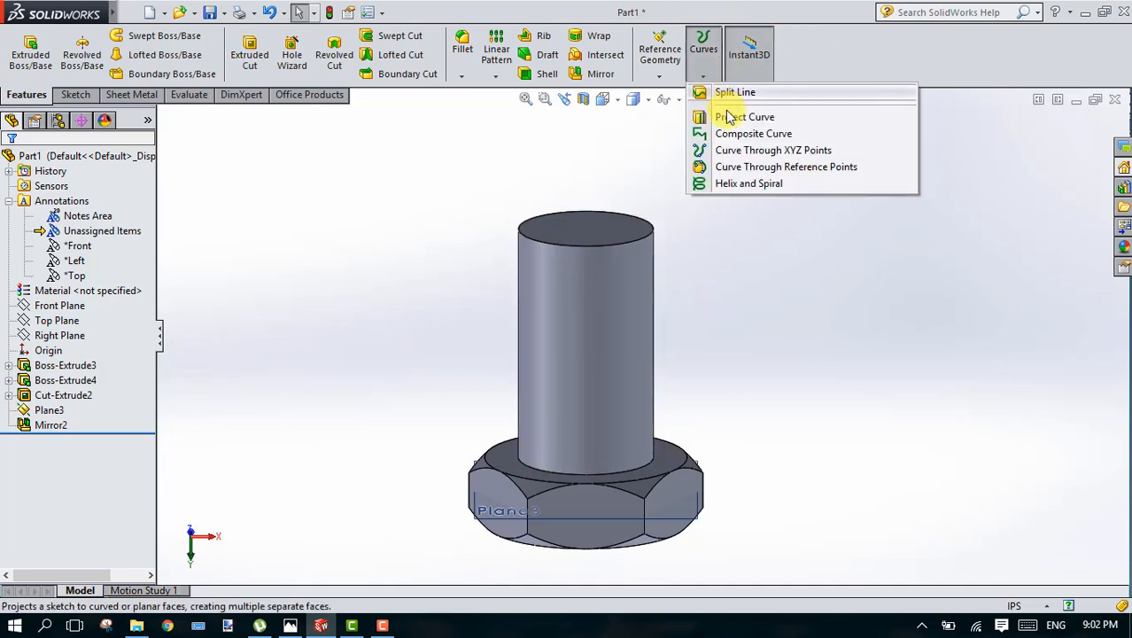
{"action": "left_click", "coordinate": [739, 185]}
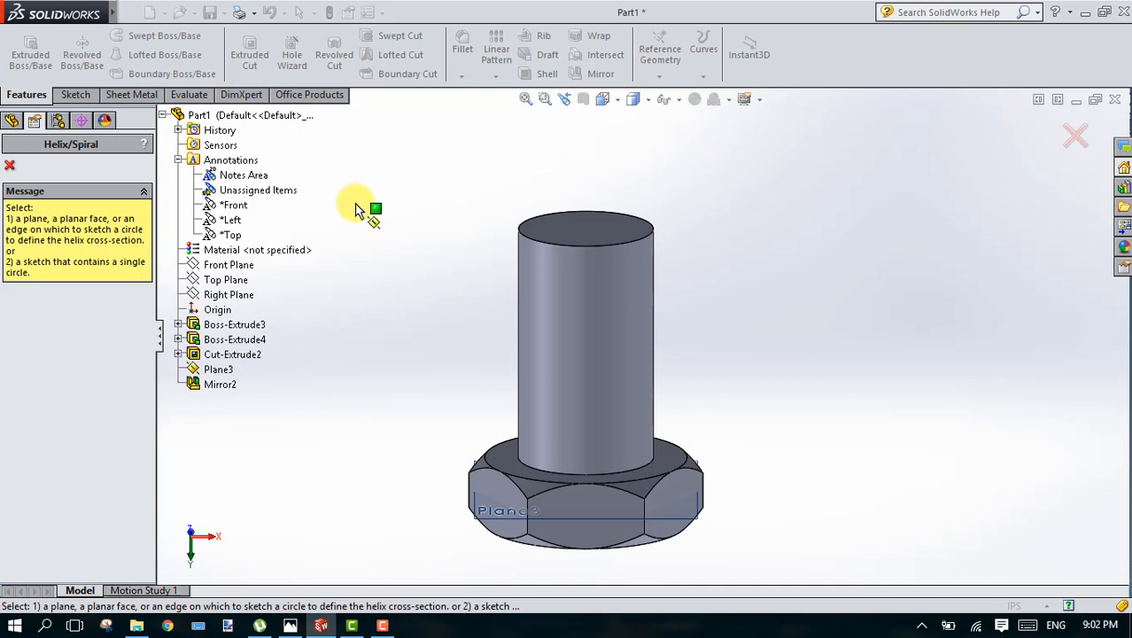
{"action": "left_click", "coordinate": [605, 225]}
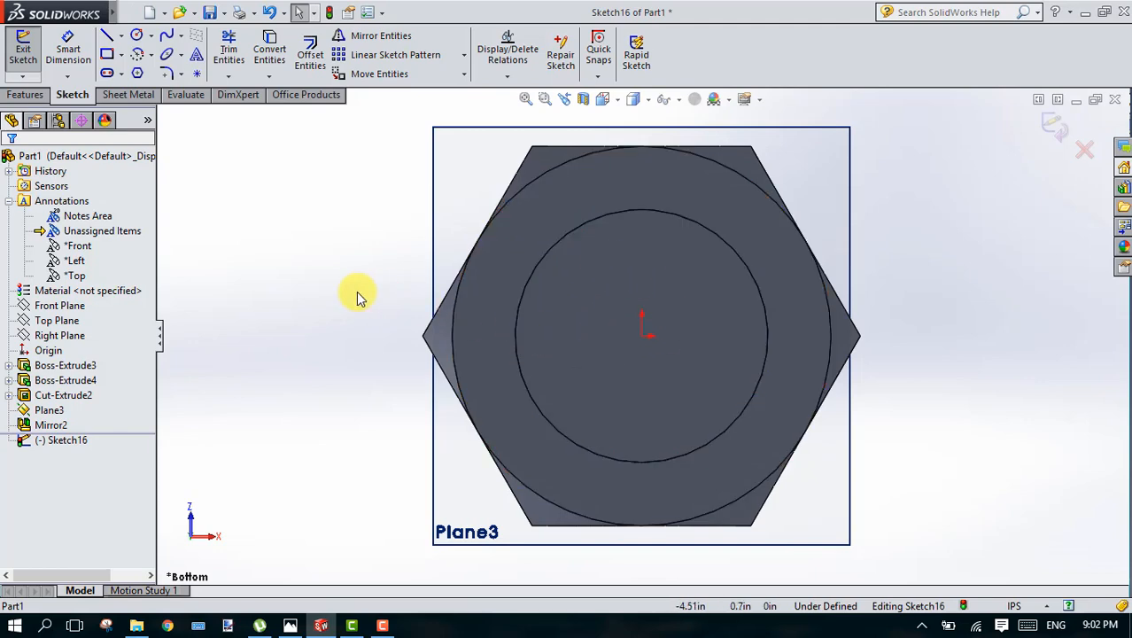
Step: Convert the shank's free end face outline into the helix base sketch and exit the sketch
{"action": "key", "text": "Down"}
{"action": "key", "text": "Down"}
{"action": "key", "text": "Up"}
{"action": "key", "text": "Up"}
{"action": "key", "text": "Up"}
{"action": "key", "text": "Up"}
{"action": "key", "text": "Up"}
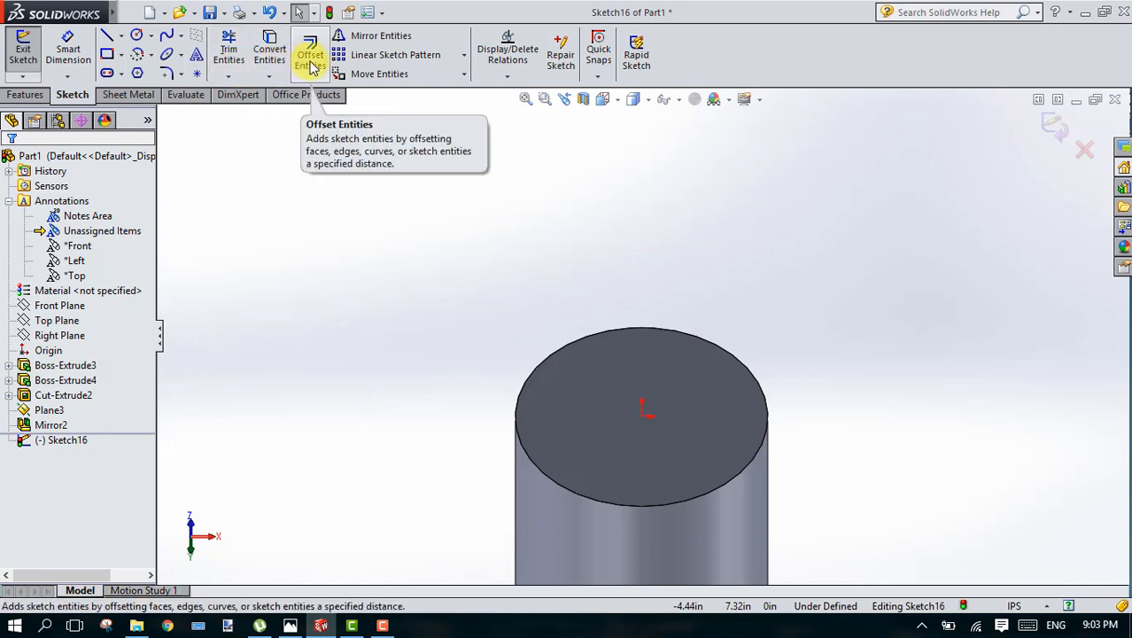
{"action": "left_click", "coordinate": [270, 55]}
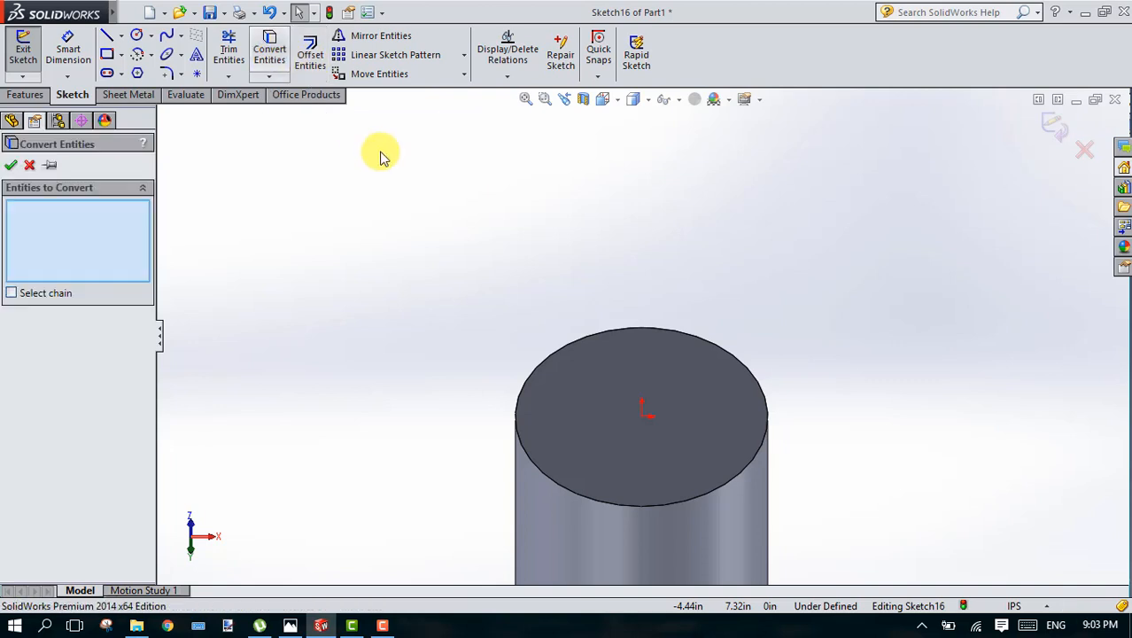
{"action": "left_click", "coordinate": [557, 396]}
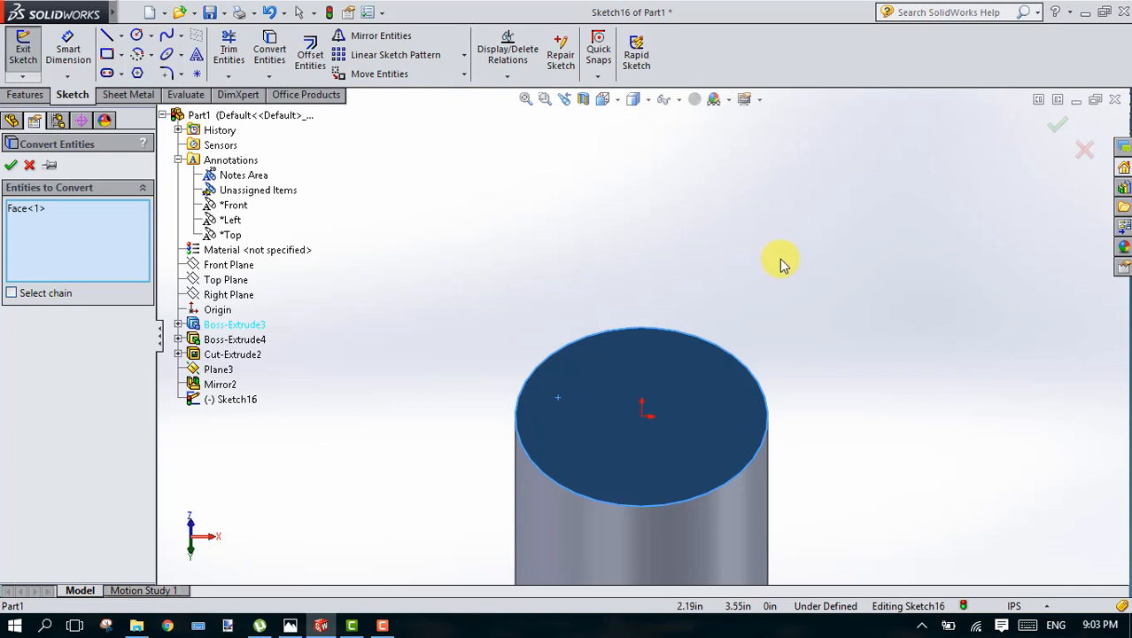
{"action": "left_click", "coordinate": [12, 167]}
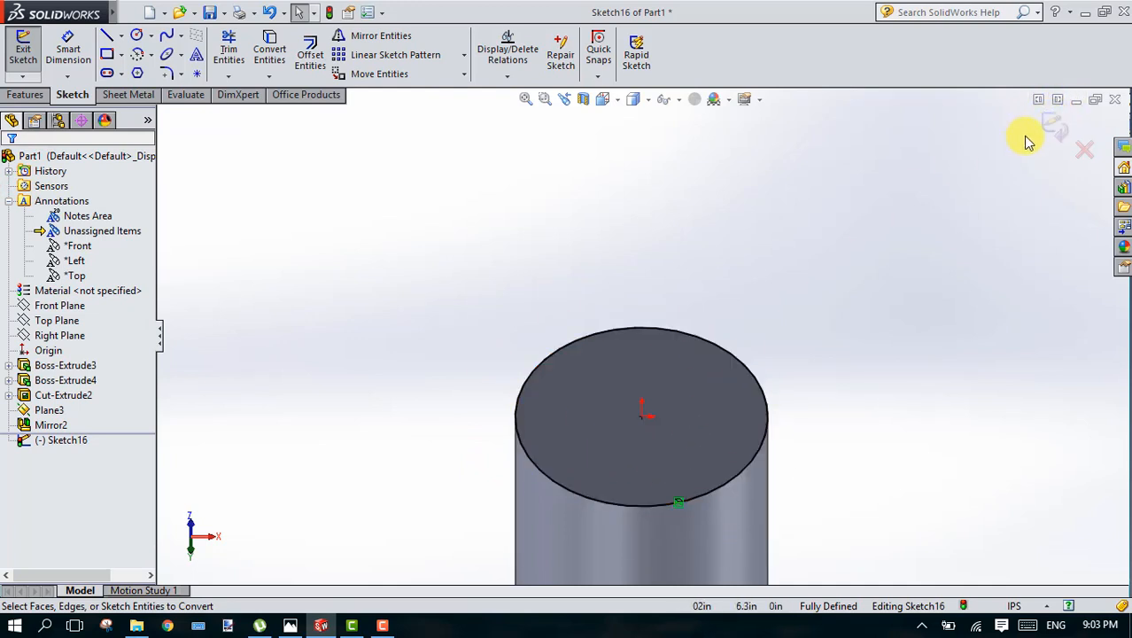
{"action": "left_click", "coordinate": [1050, 124]}
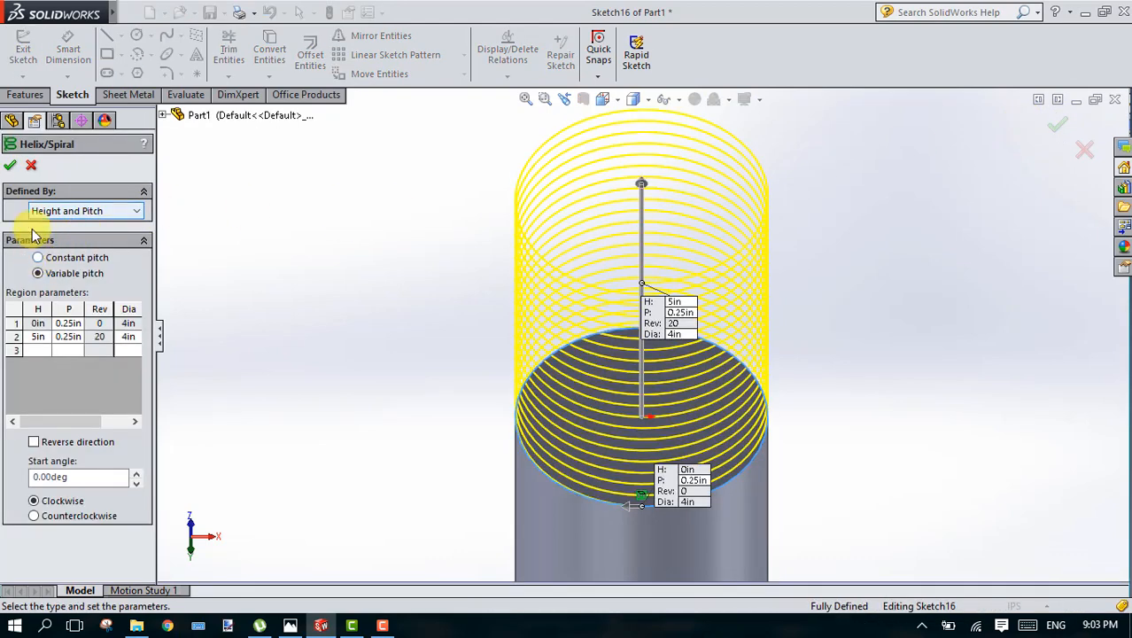
Step: Create the helix with constant 0.25 in pitch, 5 in height, clockwise, with its direction reversed along the shank toward the head
{"action": "left_click", "coordinate": [63, 262]}
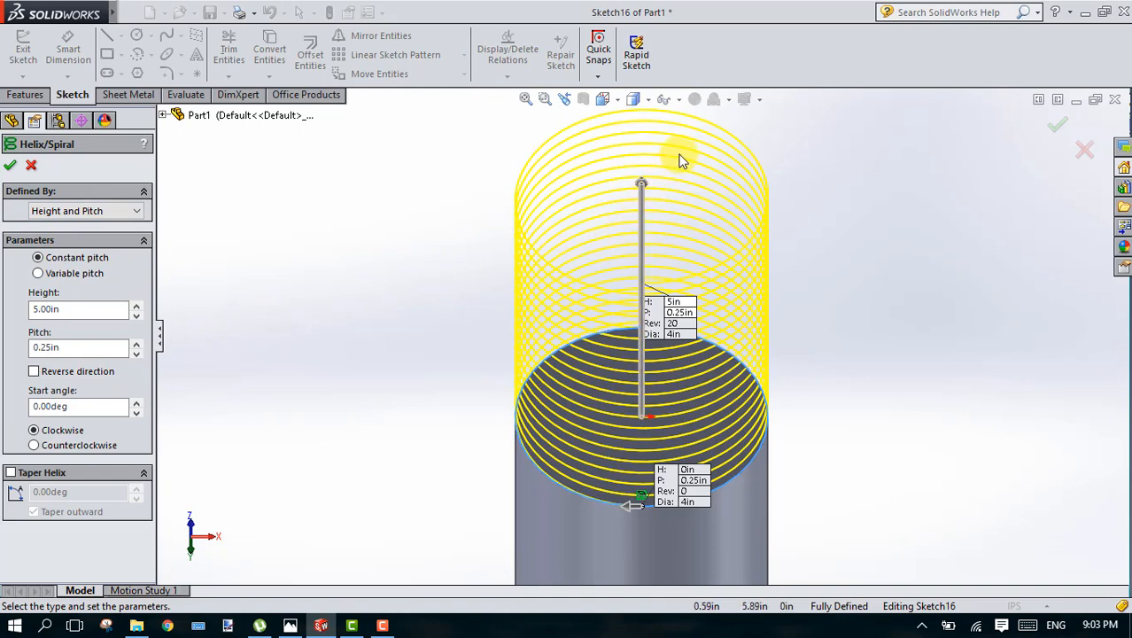
{"action": "left_click", "coordinate": [641, 181]}
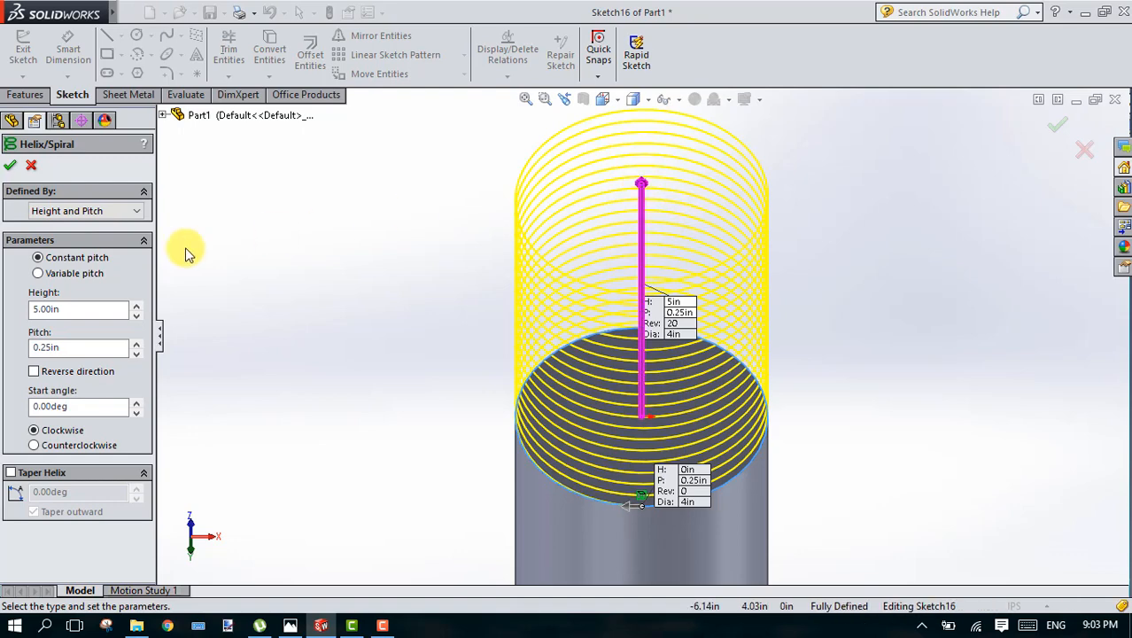
{"action": "left_click", "coordinate": [34, 371]}
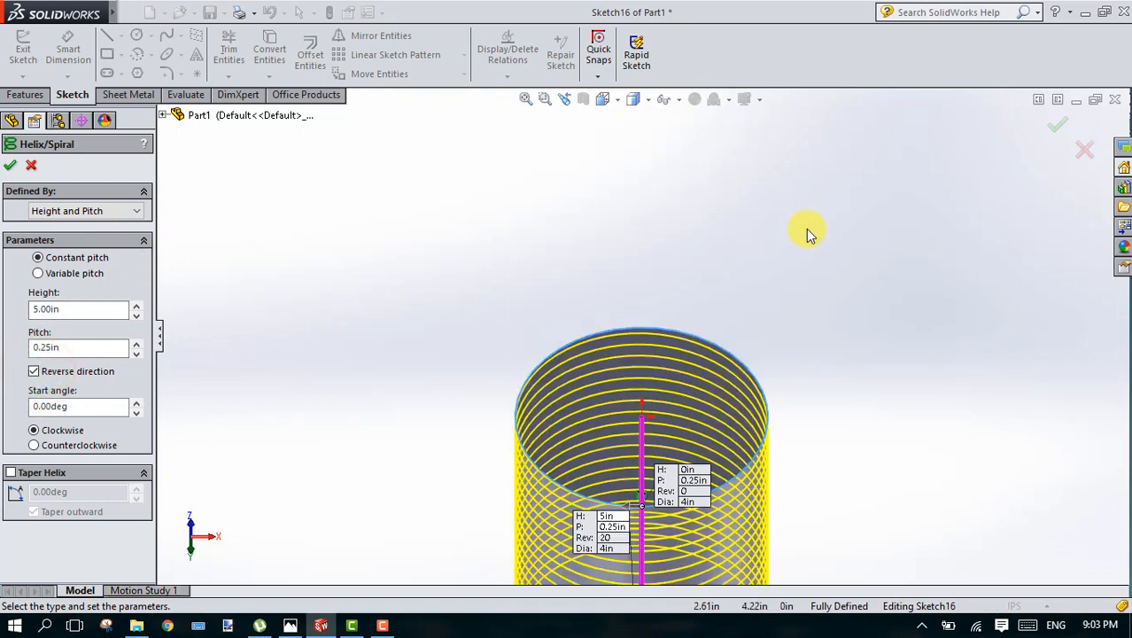
{"action": "left_click", "coordinate": [525, 101]}
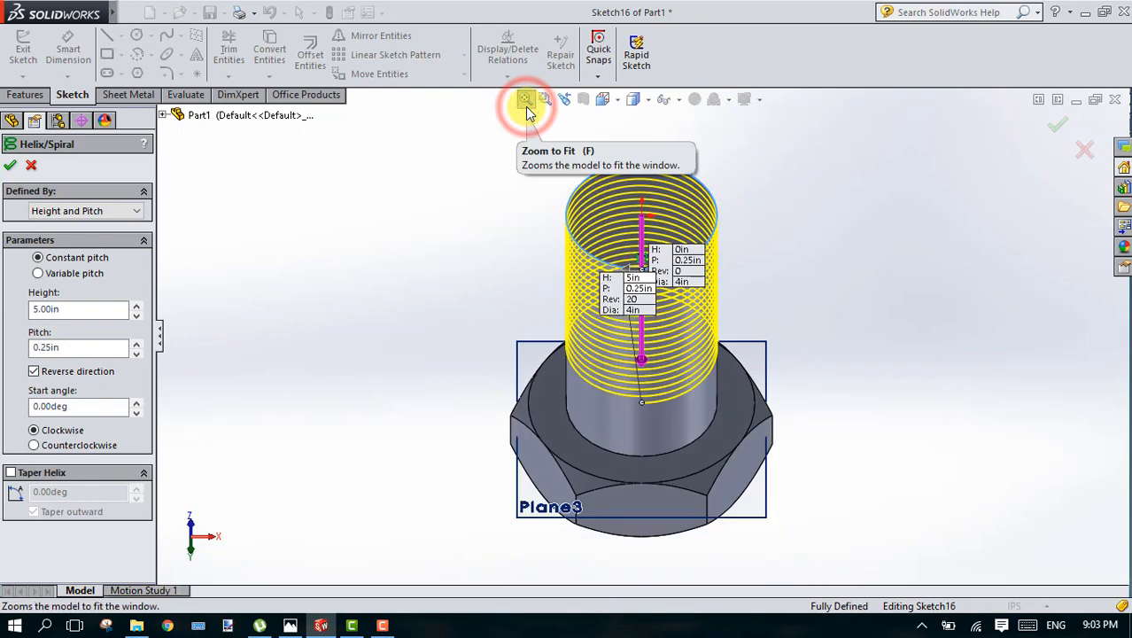
{"action": "key", "text": "ctrl+1"}
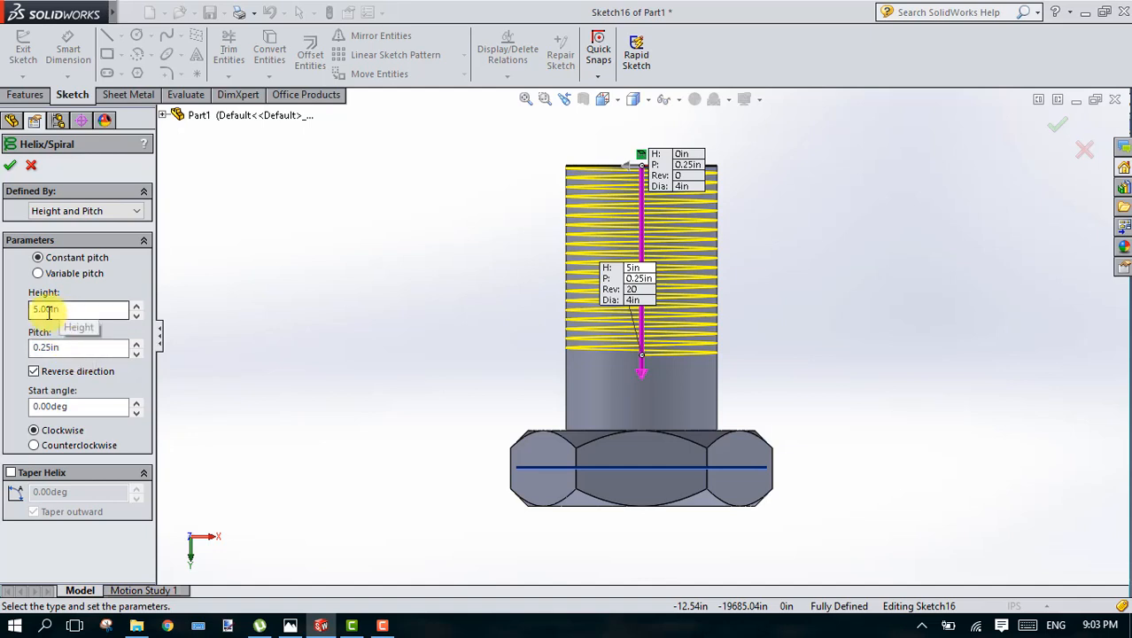
{"action": "left_click", "coordinate": [11, 167]}
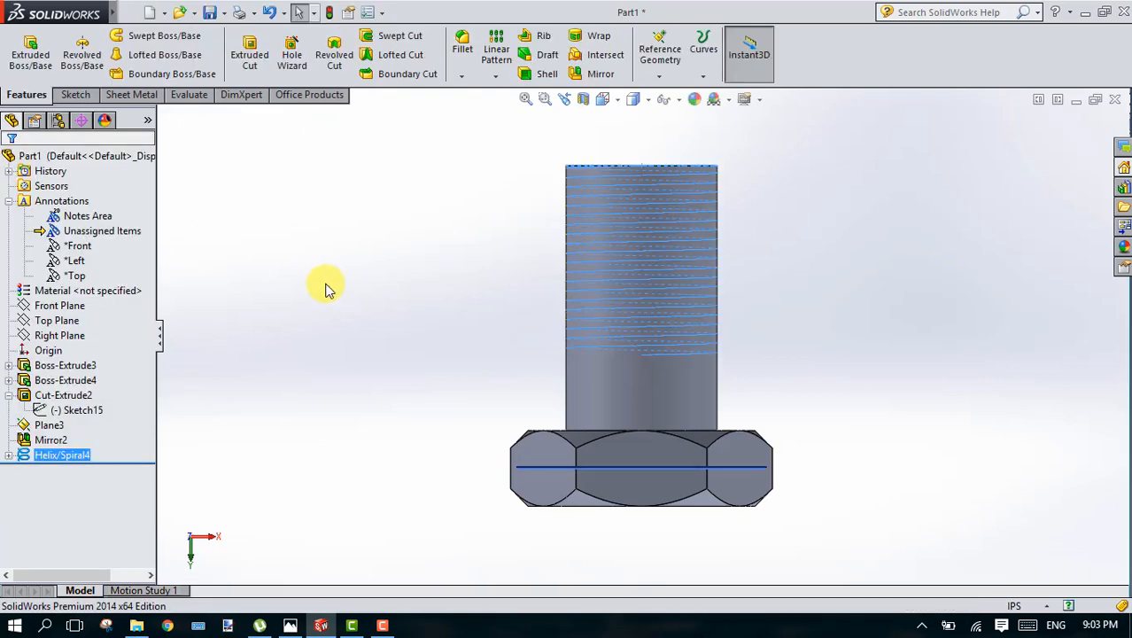
{"action": "left_click", "coordinate": [326, 289]}
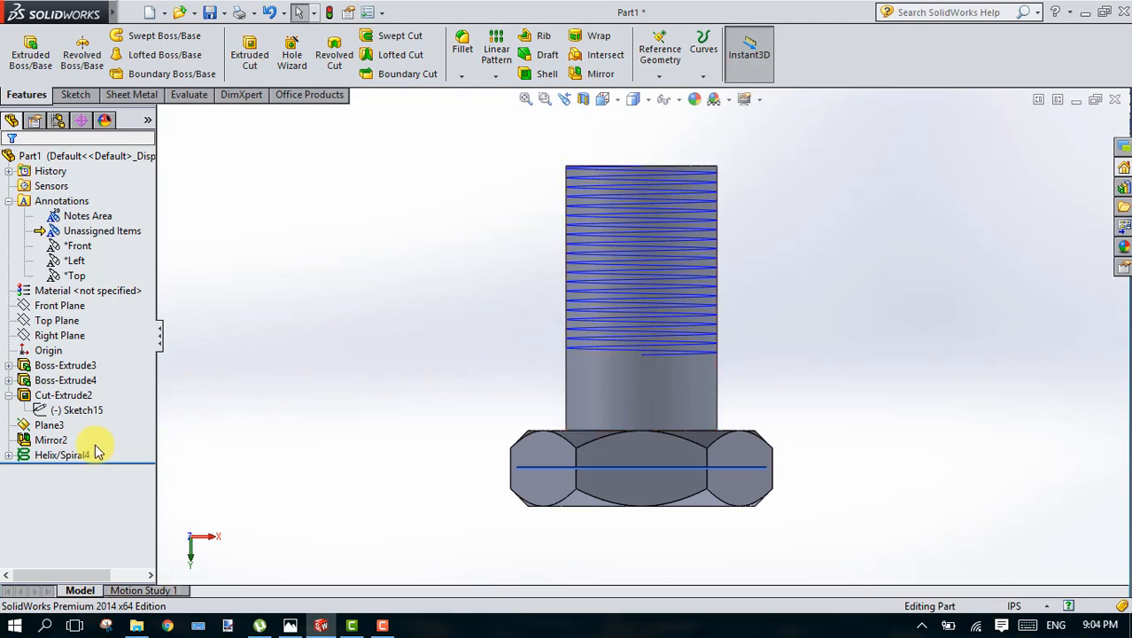
Step: Open a new sketch on the Right Plane, running lengthwise through the bolt, for the thread profile
{"action": "key", "text": "Right"}
{"action": "key", "text": "Right"}
{"action": "key", "text": "Right"}
{"action": "key", "text": "Right"}
{"action": "key", "text": "Right"}
{"action": "key", "text": "Right"}
{"action": "key", "text": "Right"}
{"action": "key", "text": "Right"}
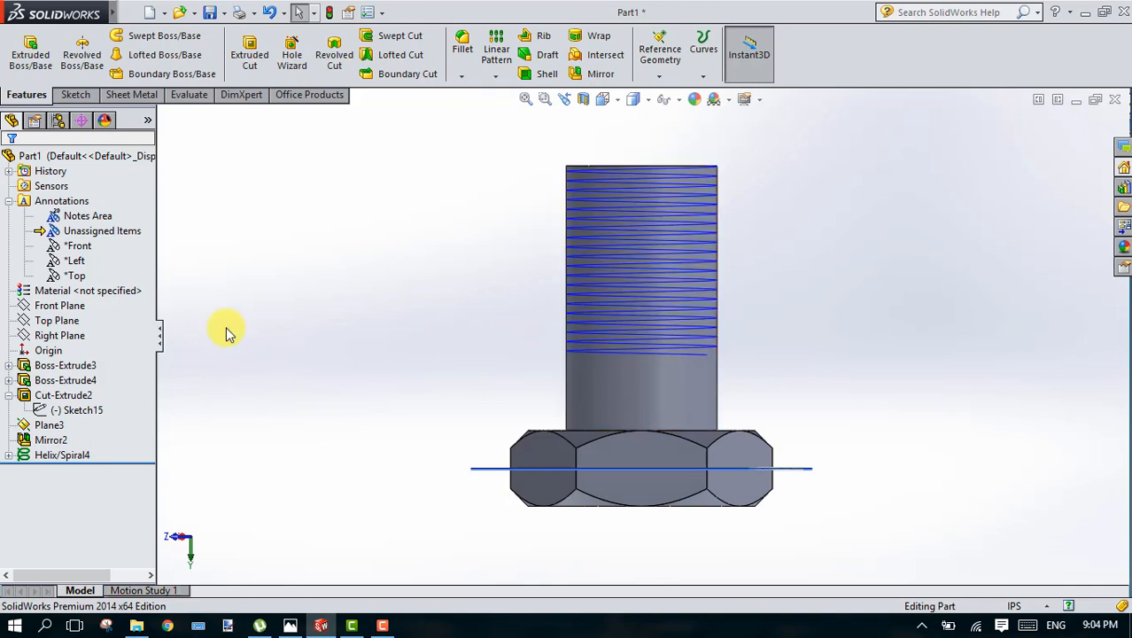
{"action": "left_click", "coordinate": [48, 337]}
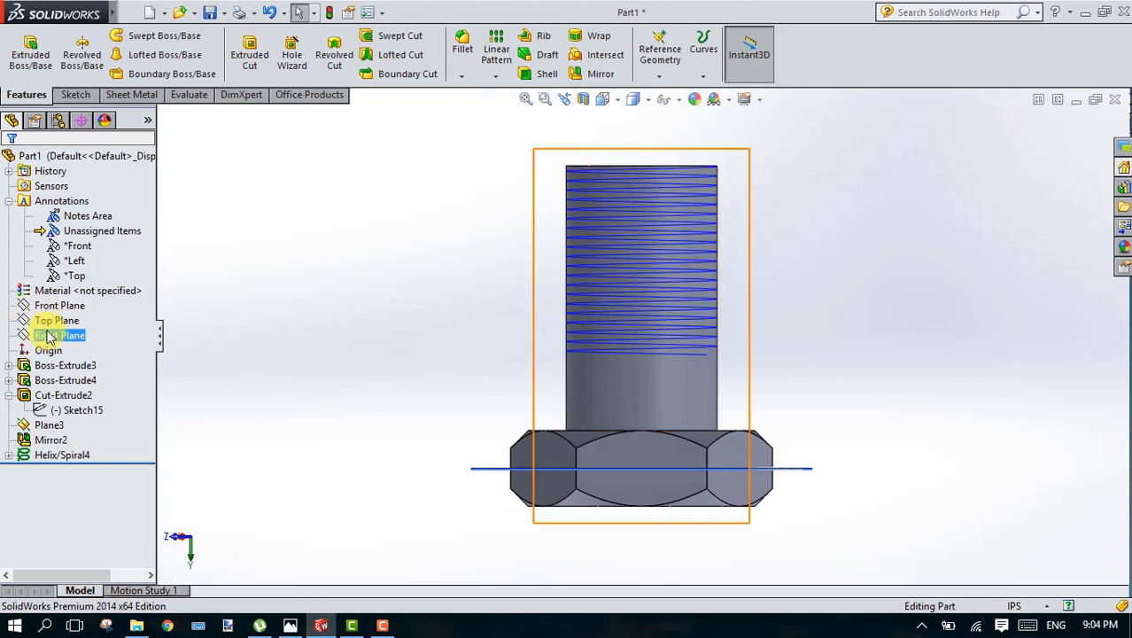
{"action": "key", "text": "ctrl+8"}
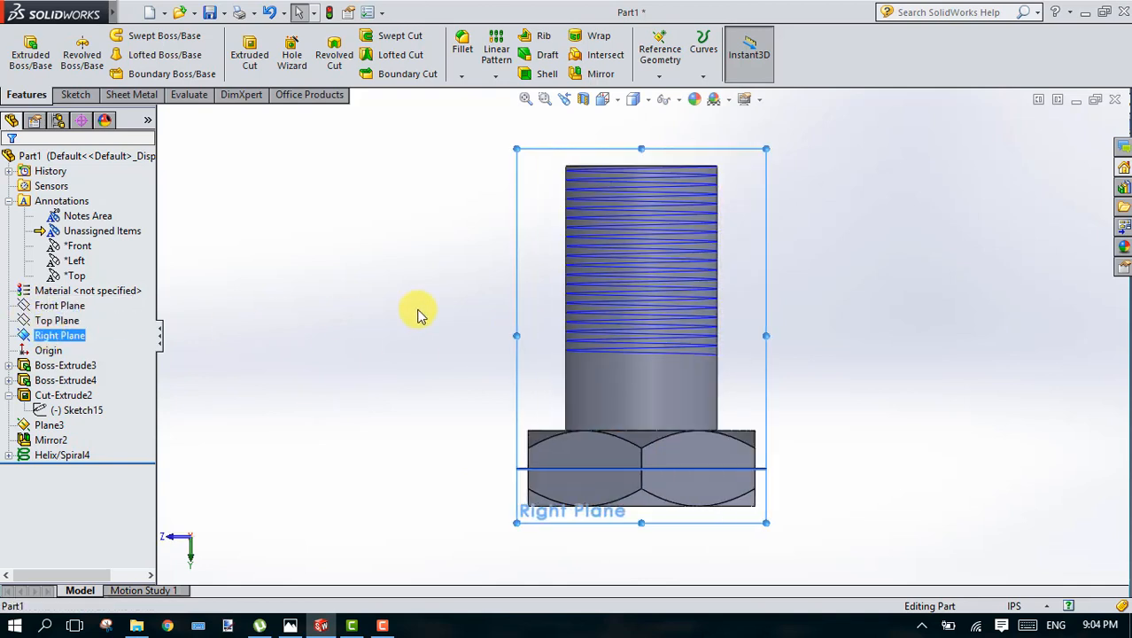
{"action": "key", "text": "ctrl+8"}
{"action": "key", "text": "ctrl+8"}
{"action": "key", "text": "ctrl+8"}
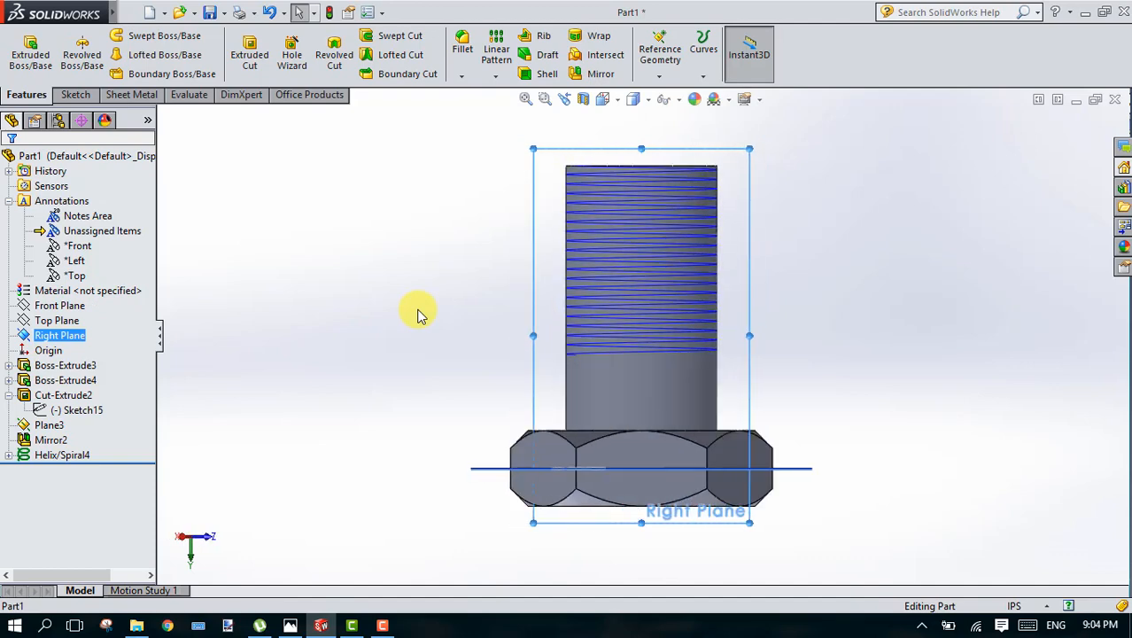
{"action": "key", "text": "Right"}
{"action": "key", "text": "Down"}
{"action": "key", "text": "Down"}
{"action": "key", "text": "Down"}
{"action": "key", "text": "Down"}
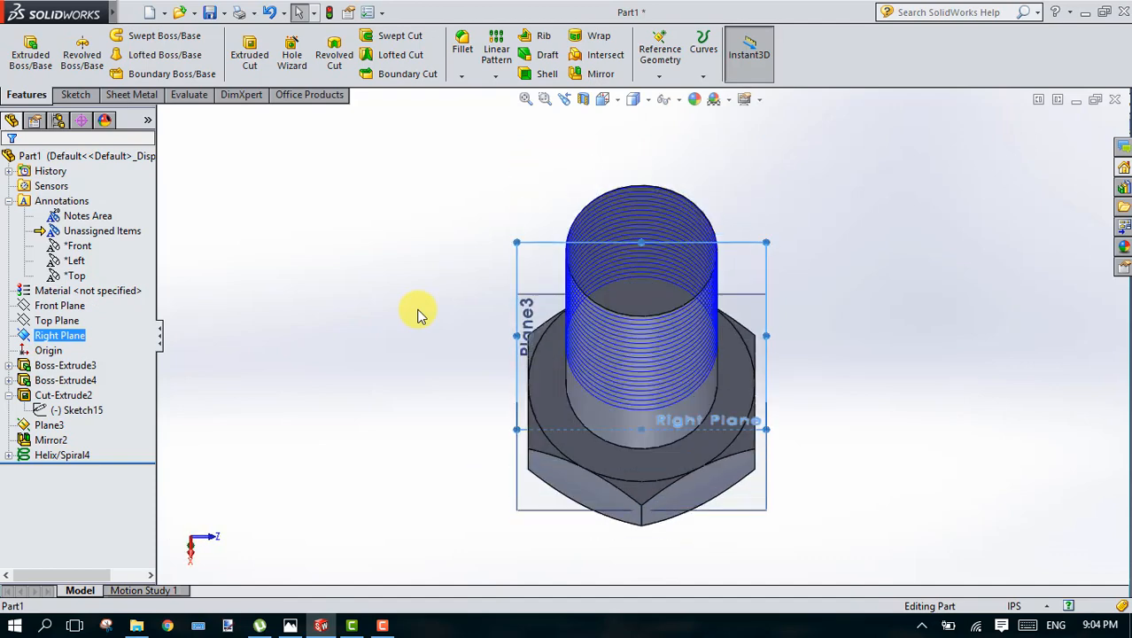
{"action": "key", "text": "Up"}
{"action": "key", "text": "Up"}
{"action": "key", "text": "Up"}
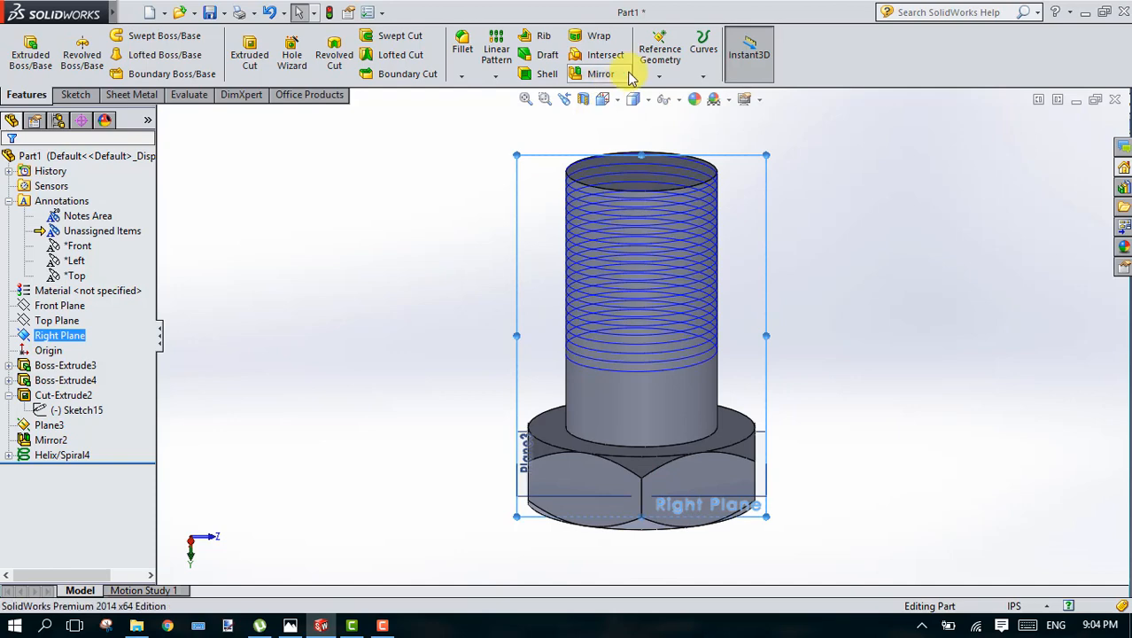
{"action": "key", "text": "z"}
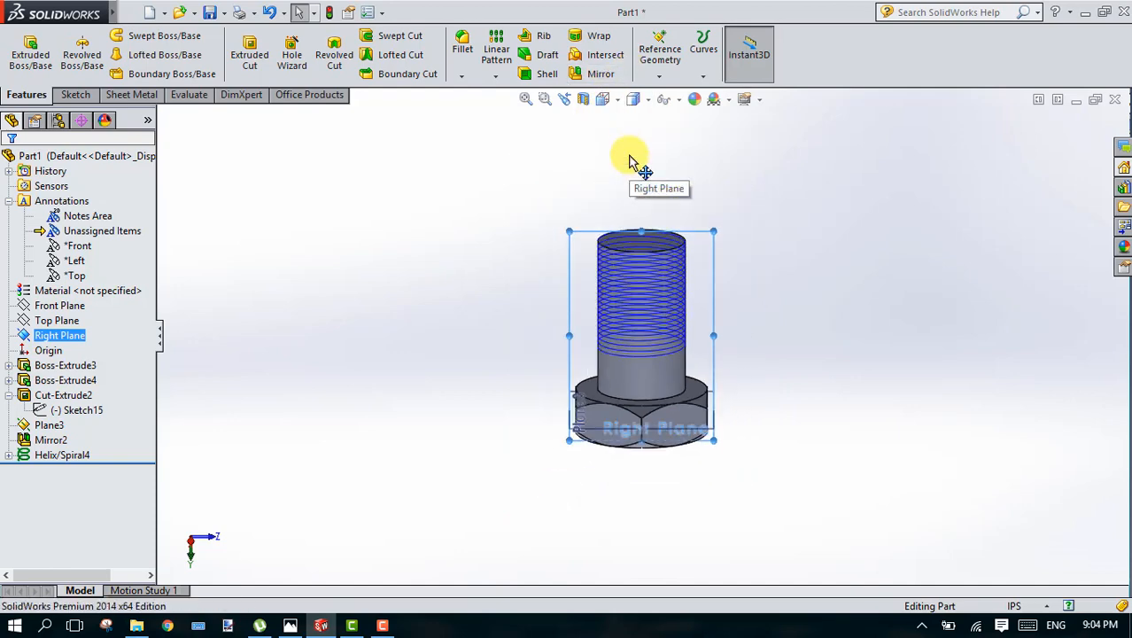
{"action": "scroll", "coordinate": [612, 297], "scroll_direction": "down", "scroll_amount": 5}
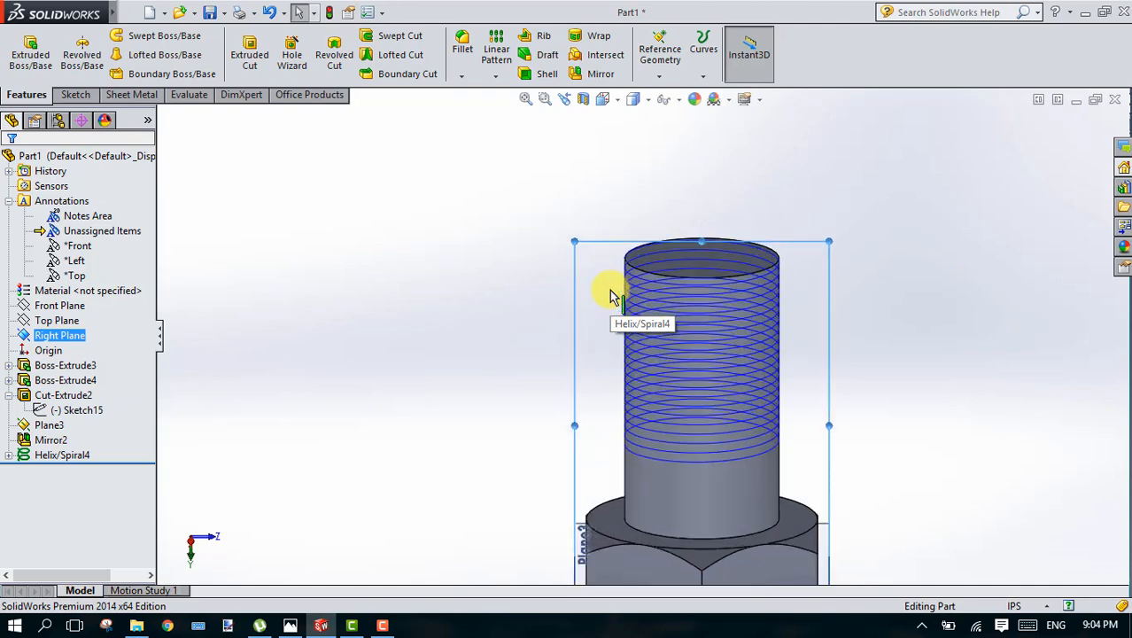
{"action": "scroll", "coordinate": [611, 297], "scroll_direction": "down", "scroll_amount": 3}
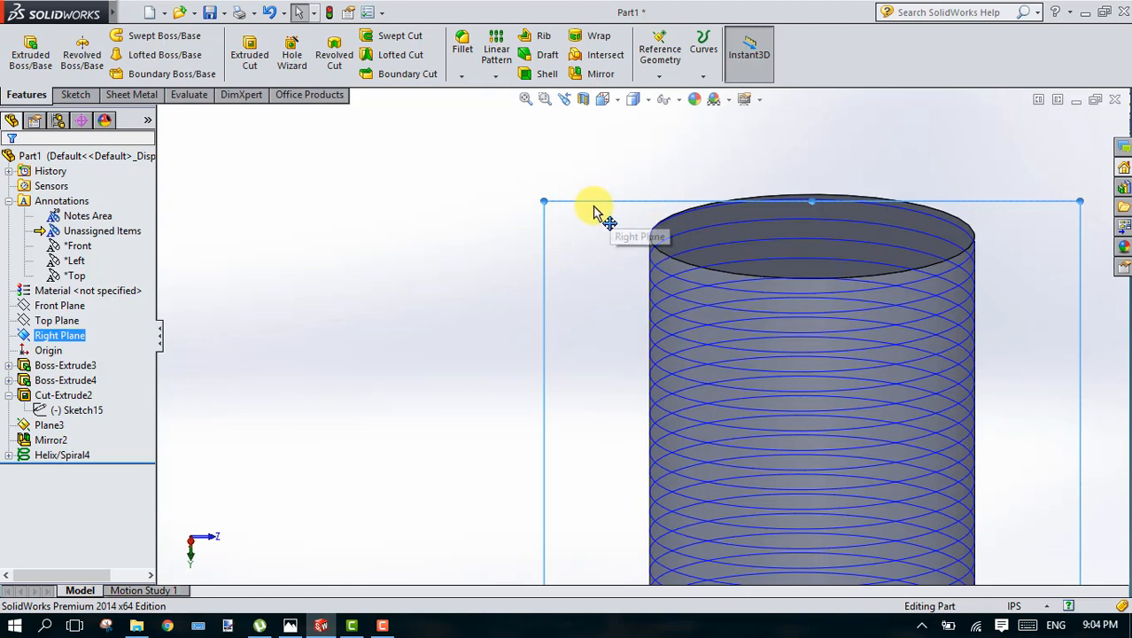
{"action": "left_click", "coordinate": [84, 96]}
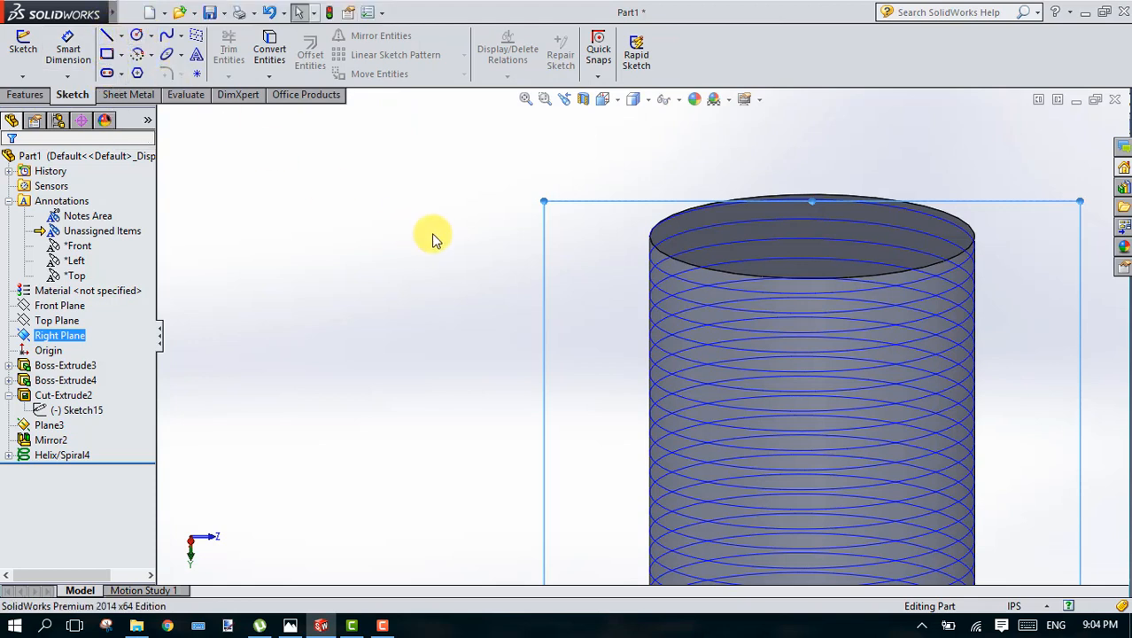
{"action": "left_click", "coordinate": [138, 36]}
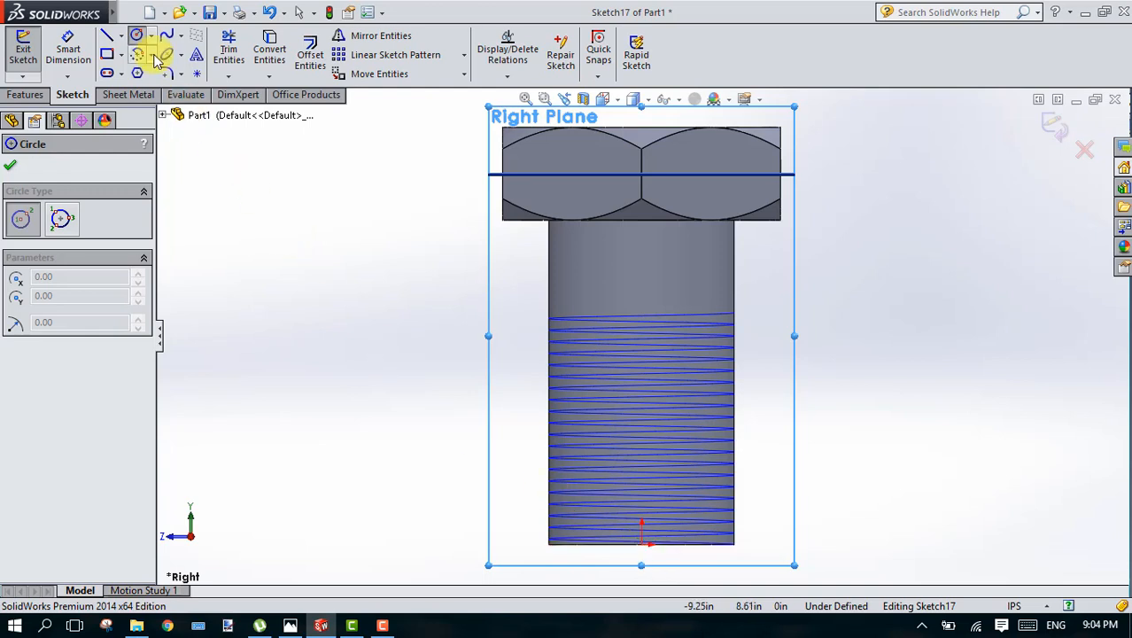
Step: Sketch a center rectangle about 0.36 in wide and 0.37 in high, centered on the origin at the shank's free end
{"action": "left_click", "coordinate": [108, 55]}
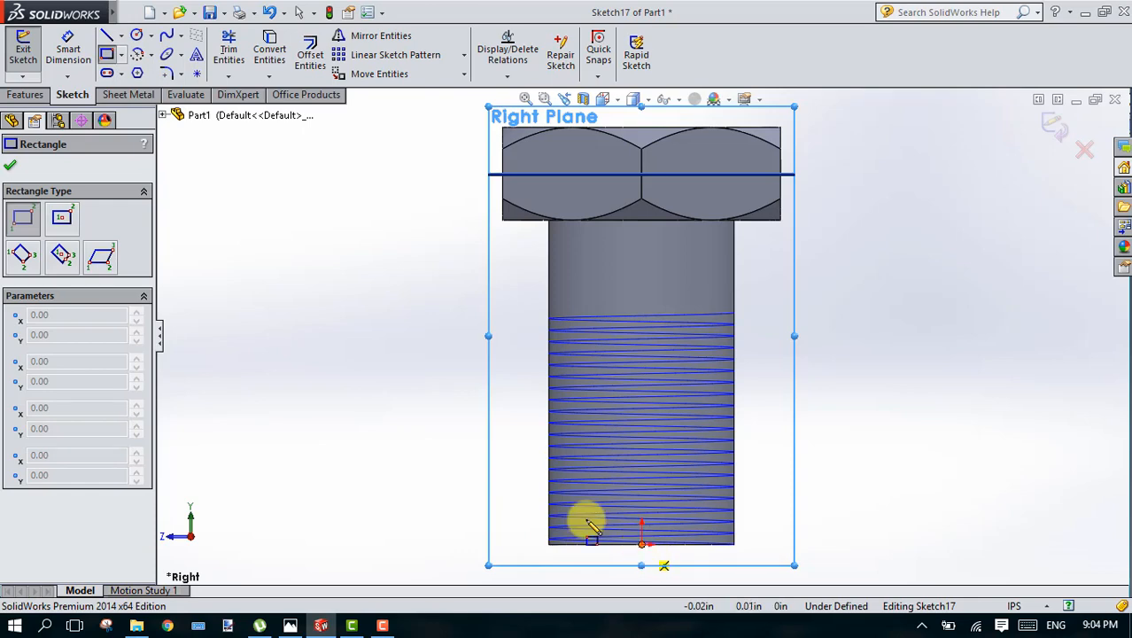
{"action": "left_click", "coordinate": [69, 225]}
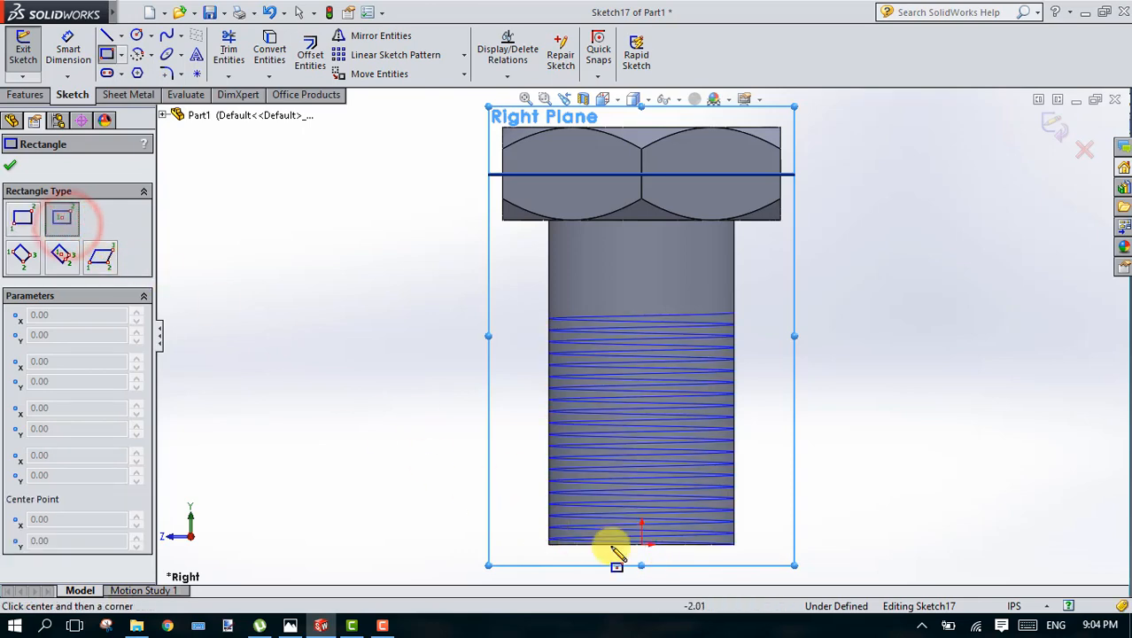
{"action": "left_click", "coordinate": [641, 544]}
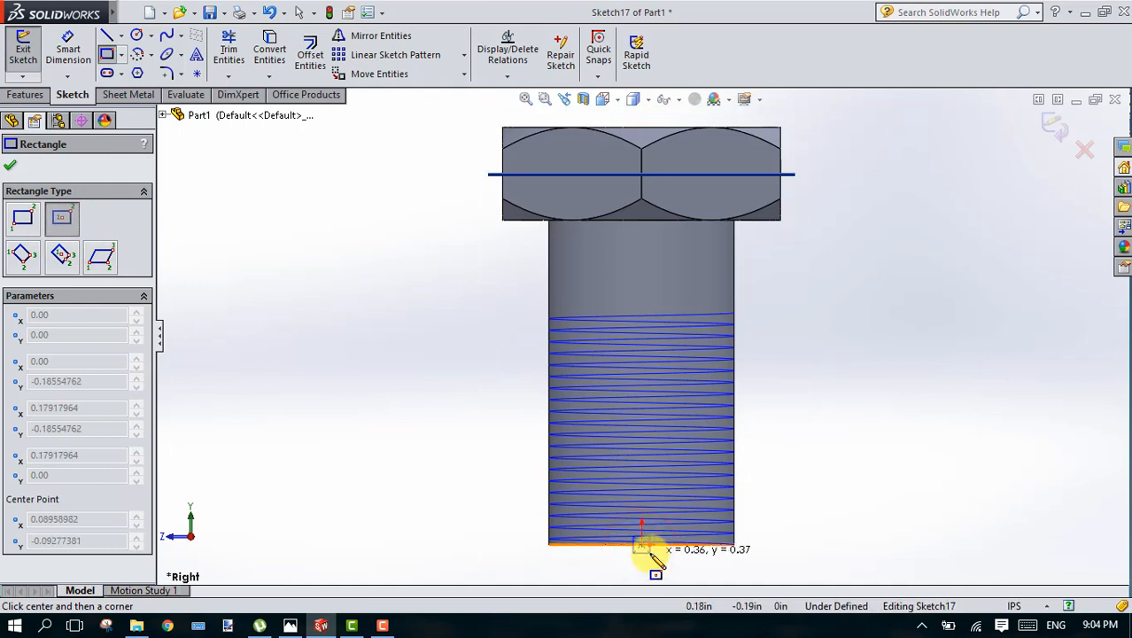
{"action": "left_click", "coordinate": [650, 553]}
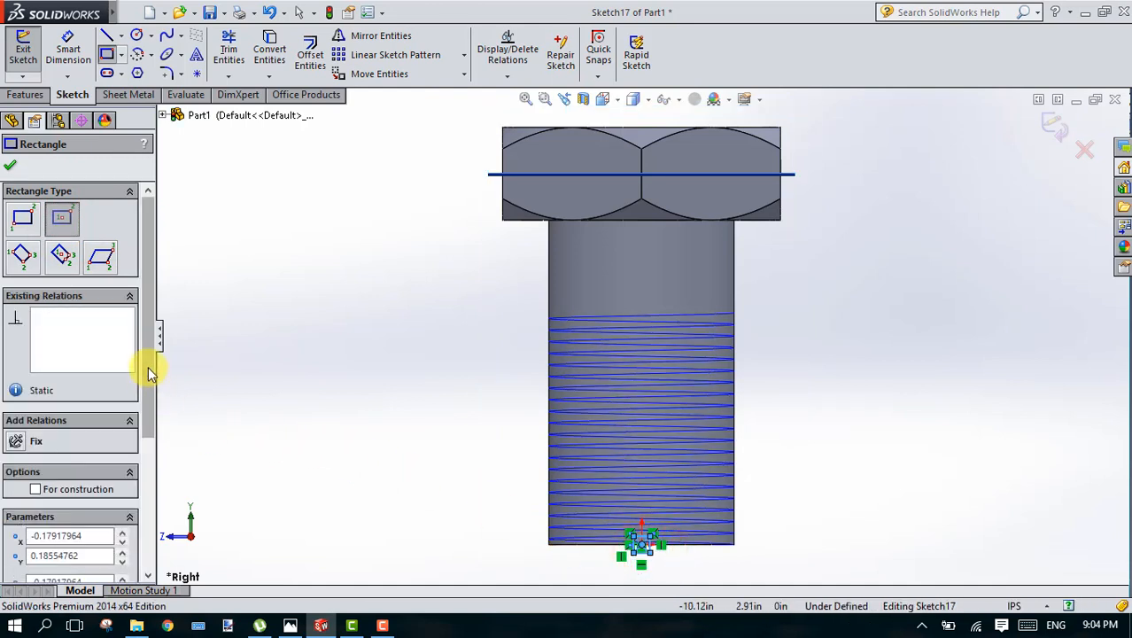
{"action": "left_click_drag", "start_coordinate": [146, 386], "coordinate": [147, 506]}
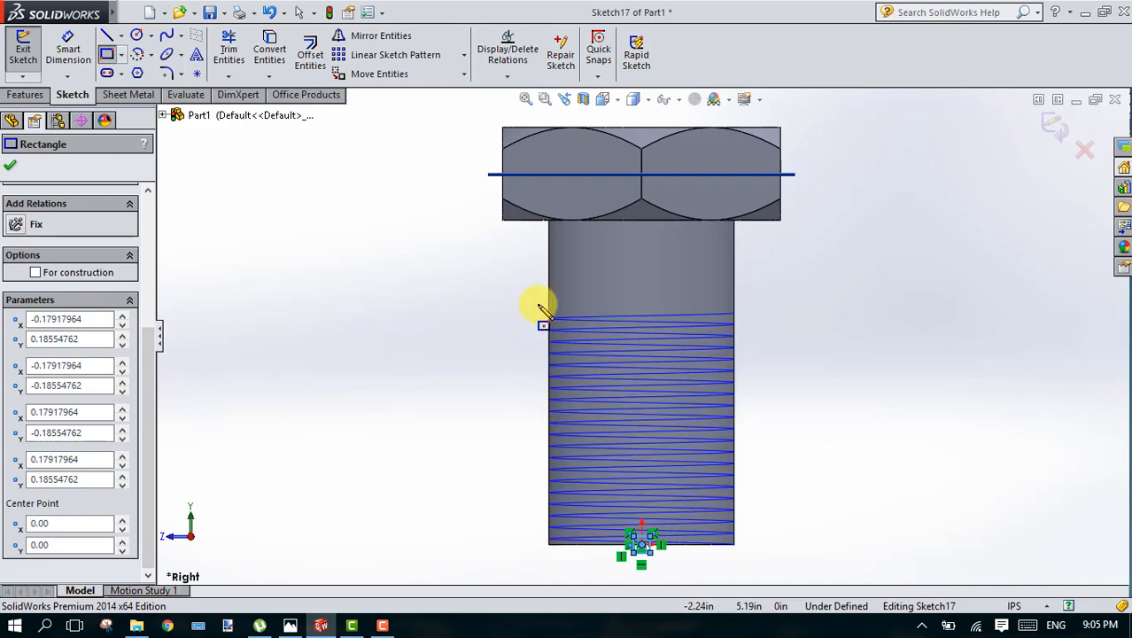
Step: Dimension the width of the center rectangle at the shank's free end as 0.625 in
{"action": "left_click", "coordinate": [544, 98]}
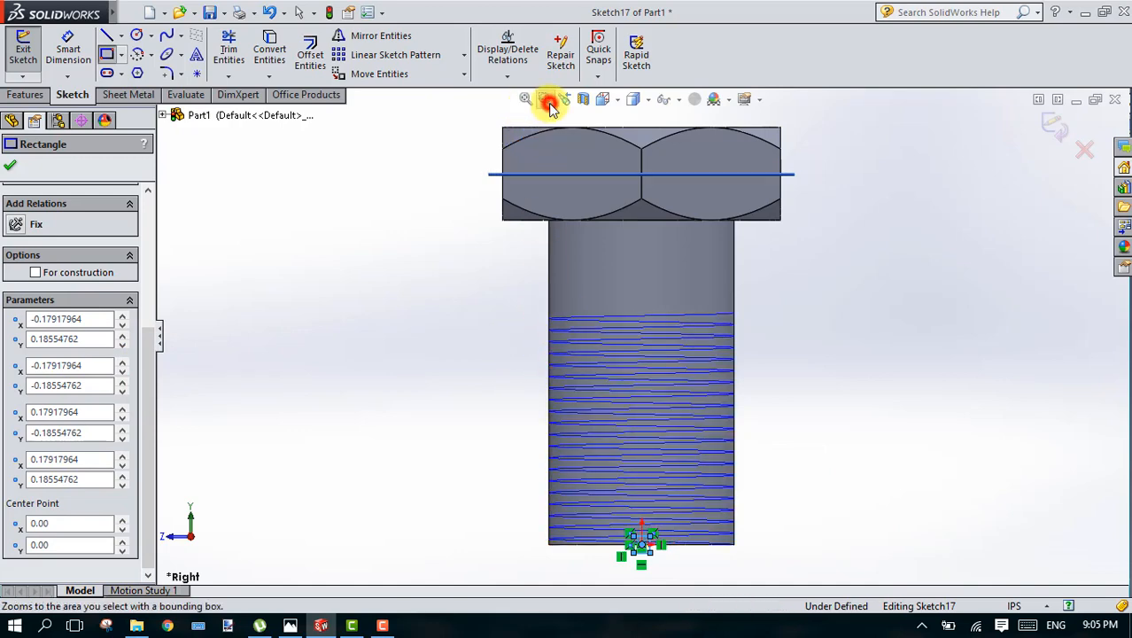
{"action": "mouse_move", "coordinate": [611, 503]}
{"action": "left_mouse_down"}
{"action": "mouse_move", "coordinate": [652, 576]}
{"action": "mouse_move", "coordinate": [678, 587]}
{"action": "left_mouse_up"}
{"action": "right_click", "coordinate": [675, 380]}
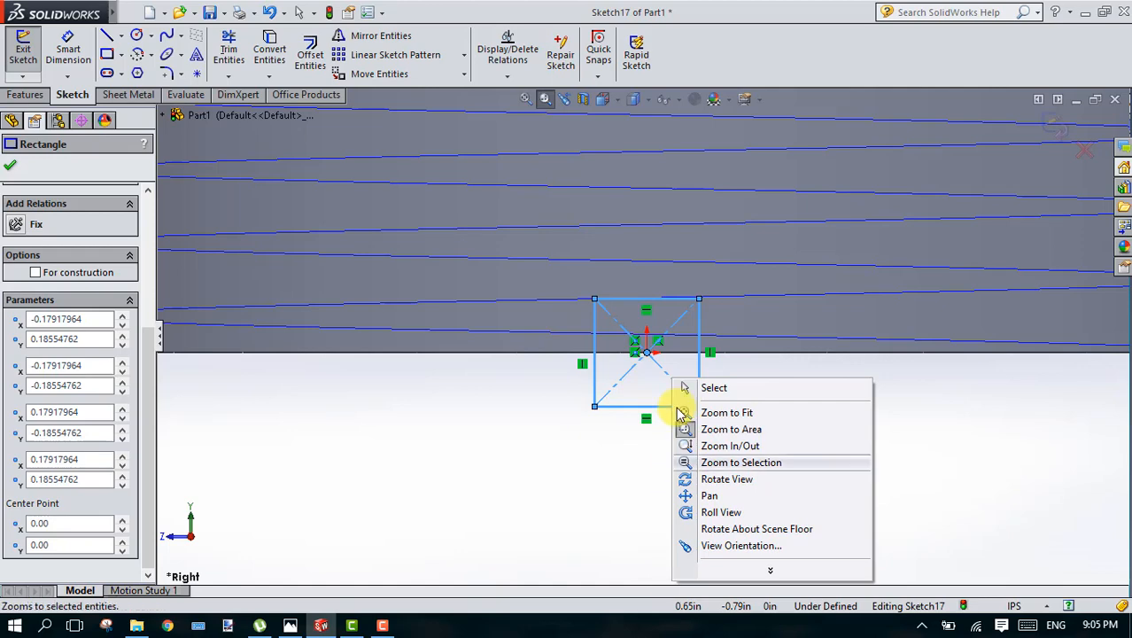
{"action": "left_click", "coordinate": [512, 459]}
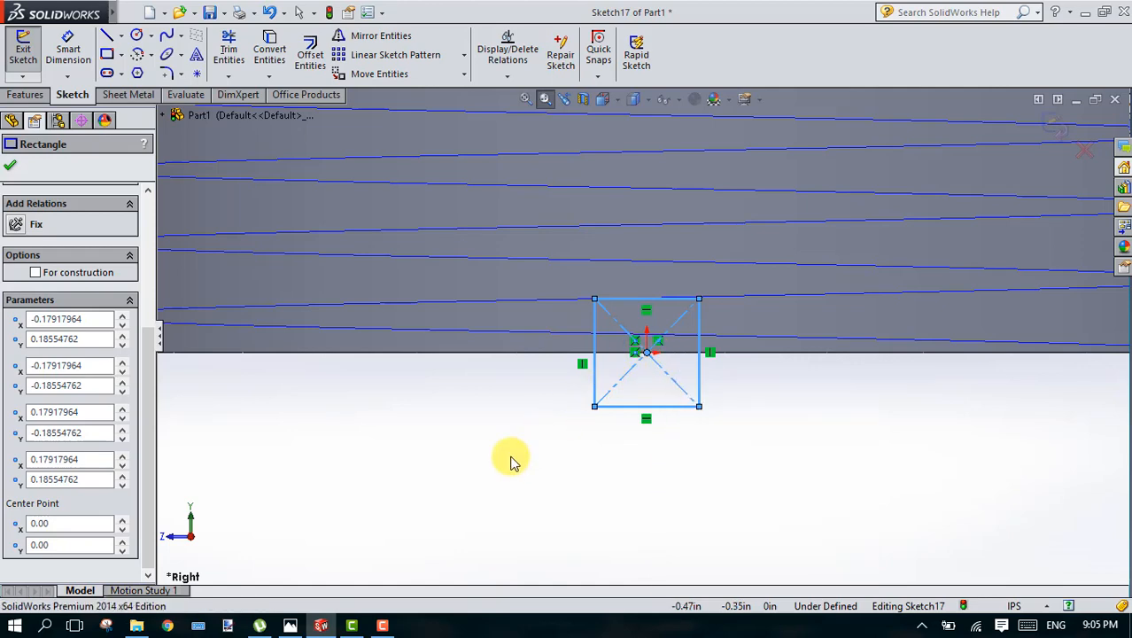
{"action": "left_click", "coordinate": [67, 44]}
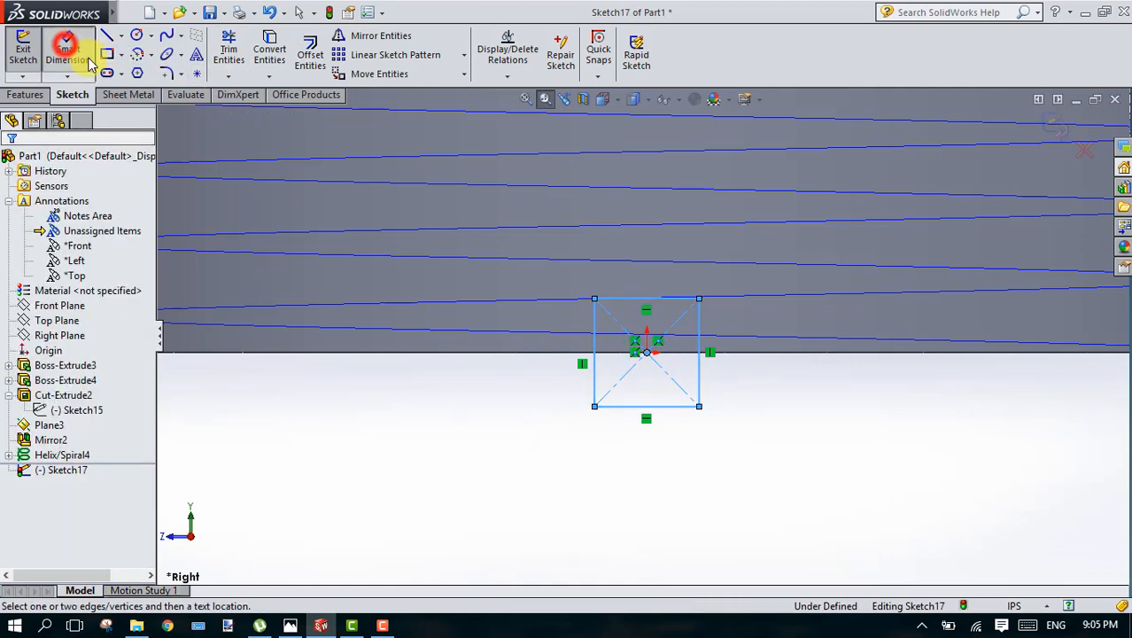
{"action": "left_click", "coordinate": [616, 407]}
{"action": "left_click", "coordinate": [641, 502]}
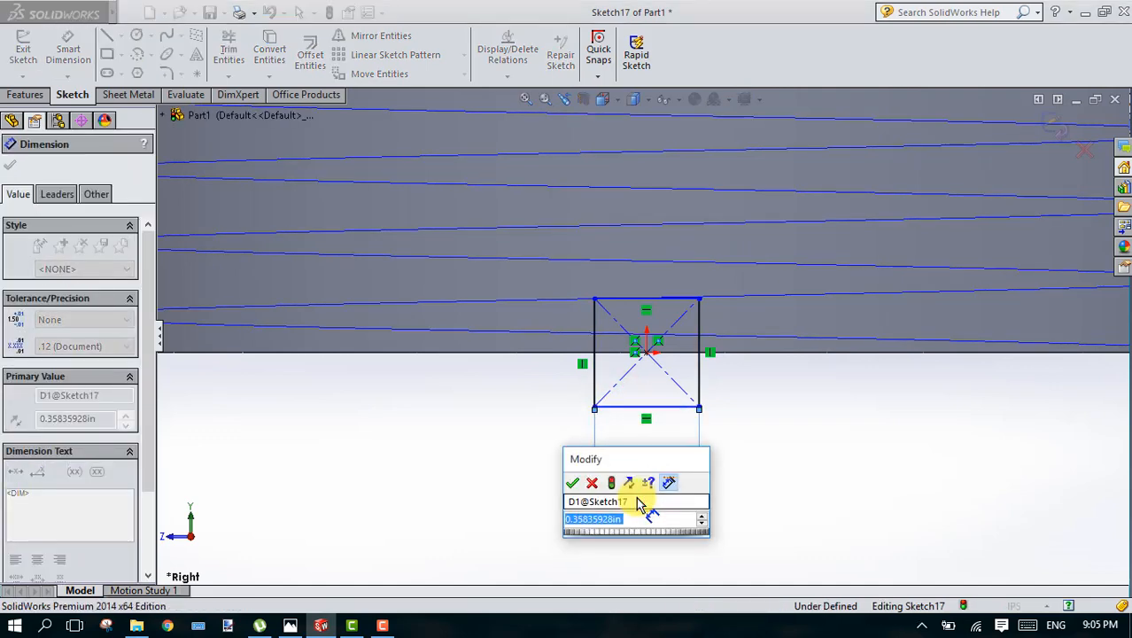
{"action": "key", "text": "BackSpace"}
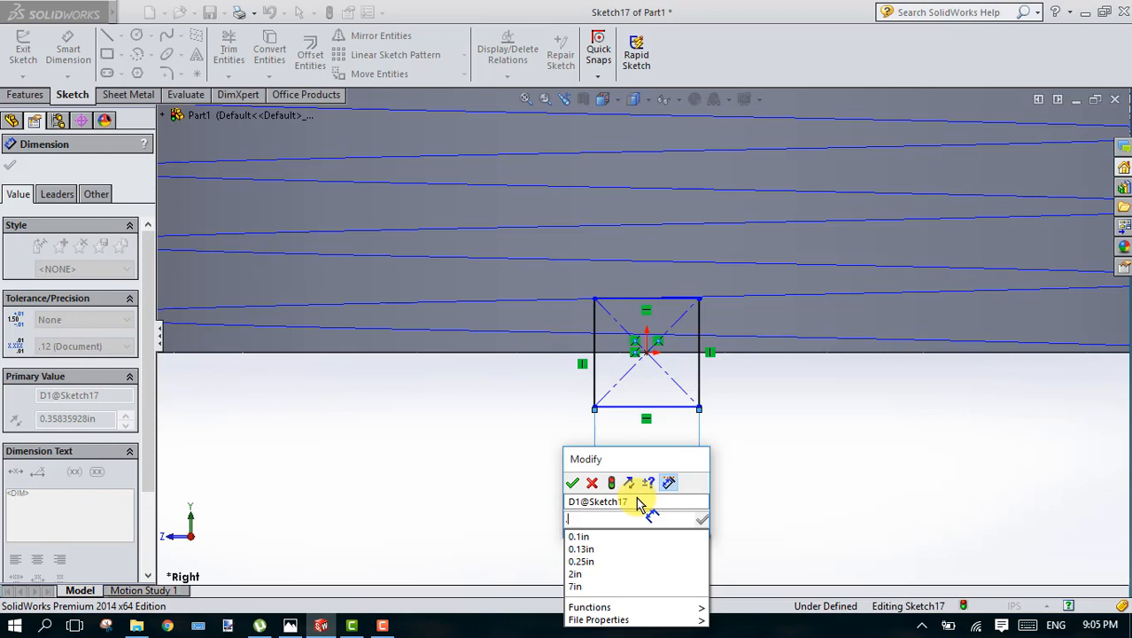
{"action": "type", "text": ".625"}
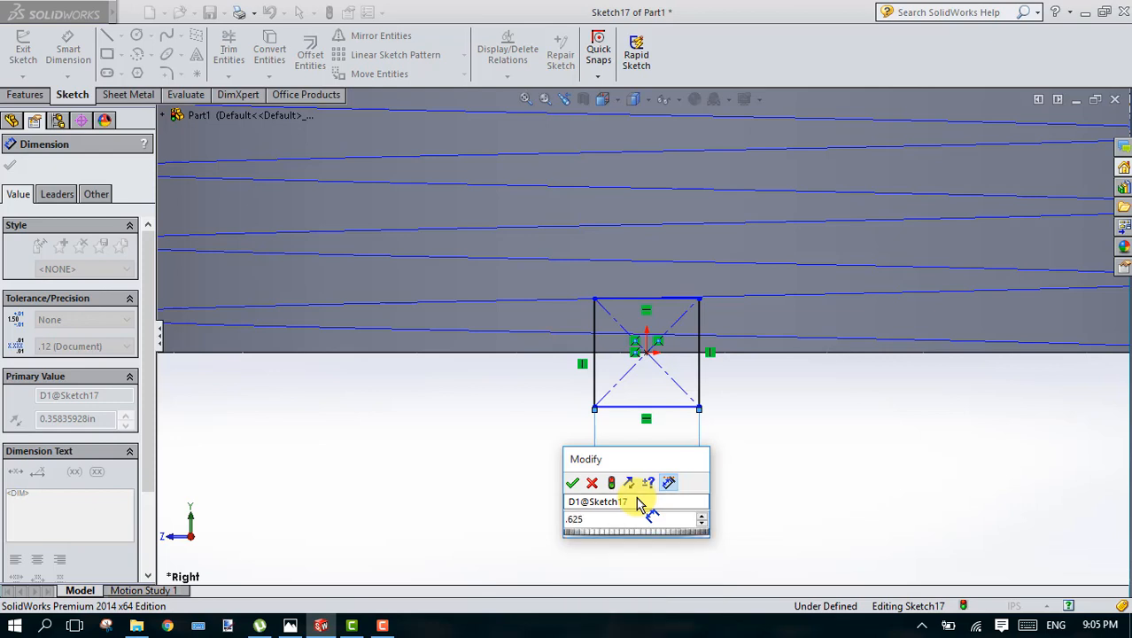
{"action": "key", "text": "Return"}
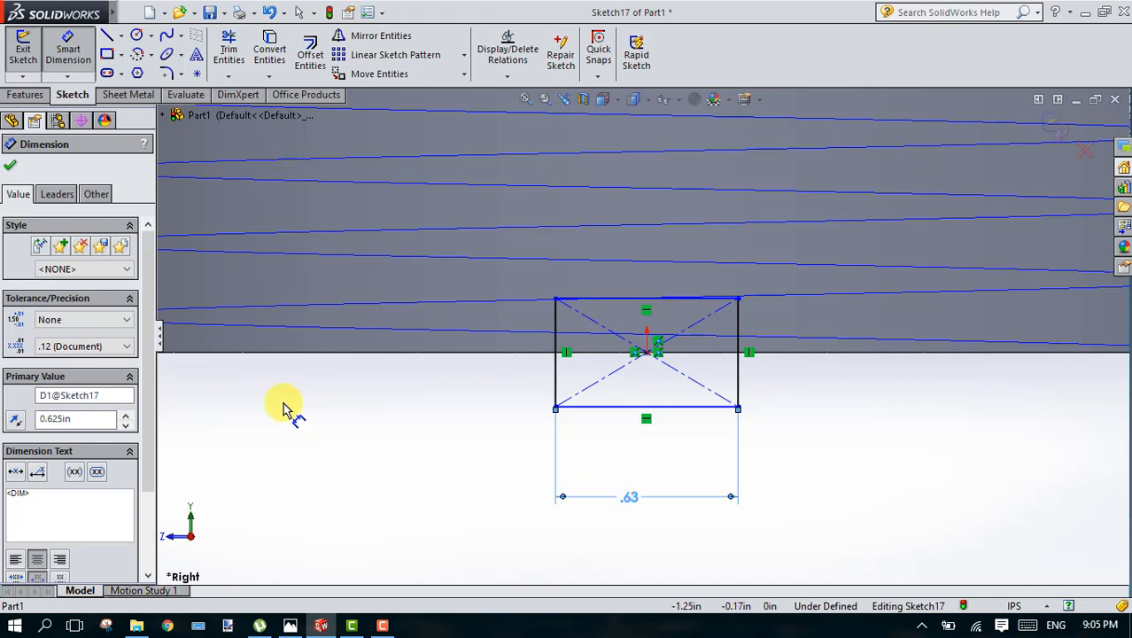
Step: Set the thread profile rectangle's width to 0.0625 in
{"action": "left_click", "coordinate": [629, 496]}
{"action": "double_click", "coordinate": [629, 496]}
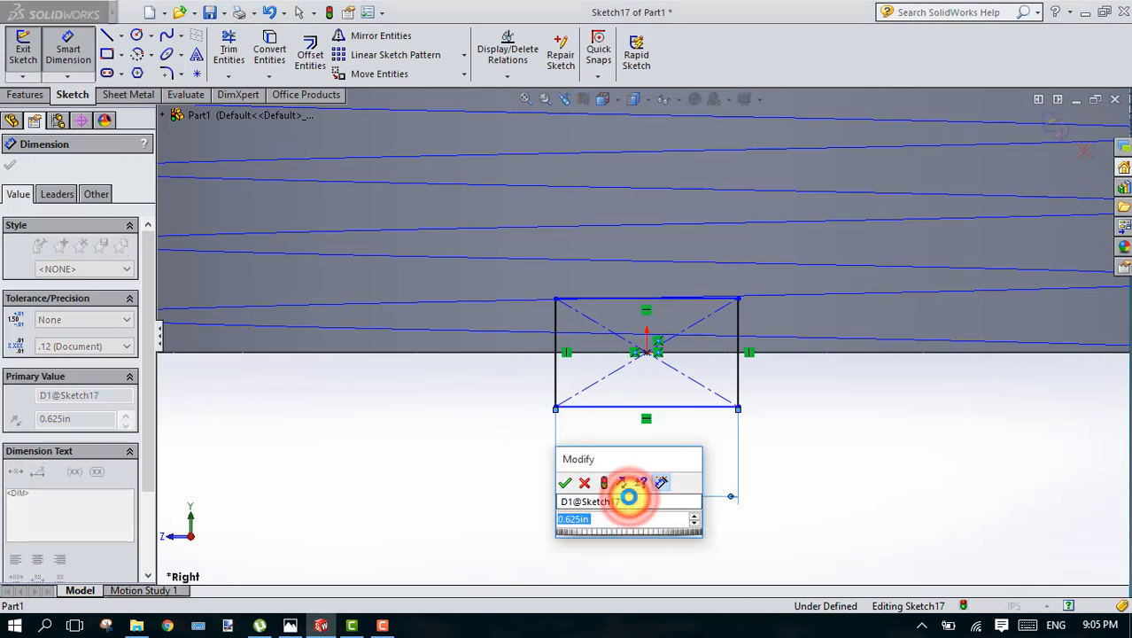
{"action": "type", "text": "="}
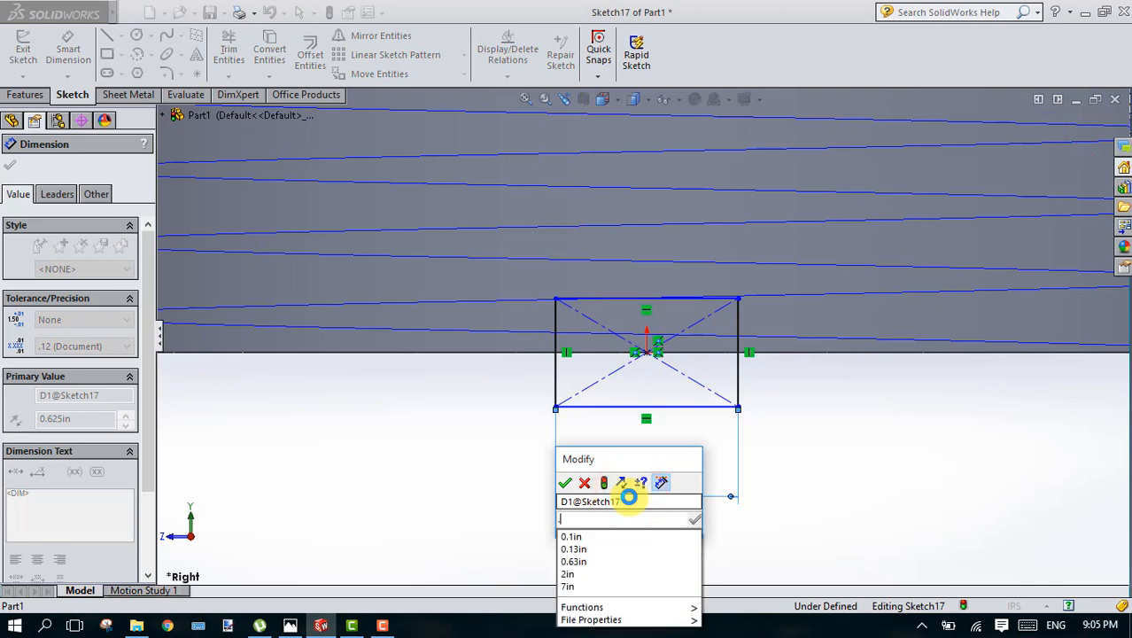
{"action": "type", "text": ".0"}
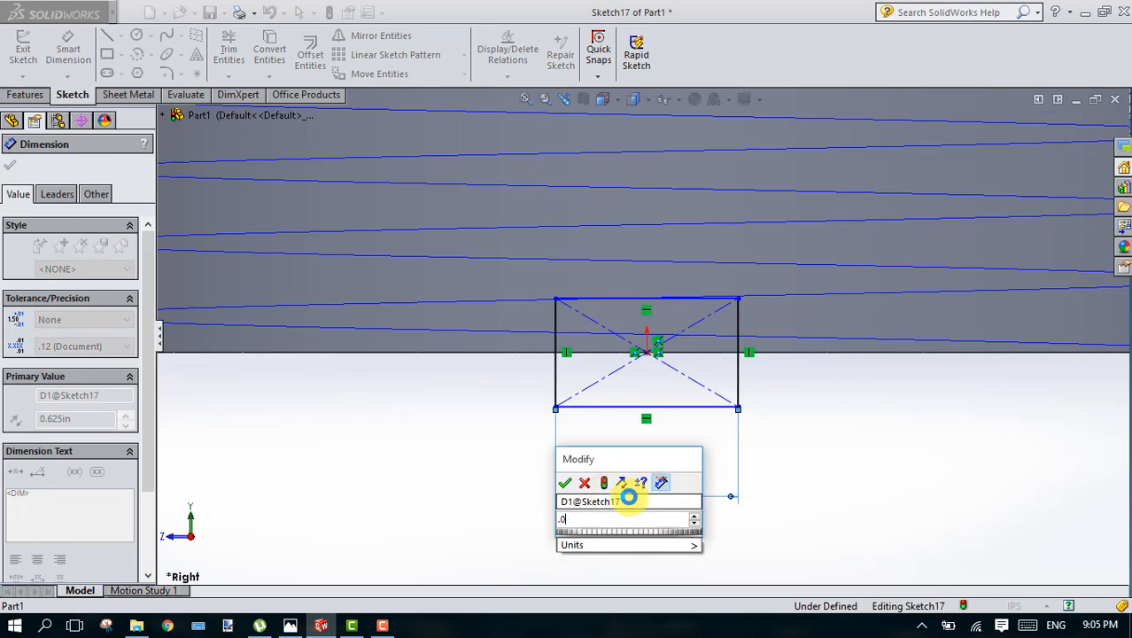
{"action": "type", "text": "625"}
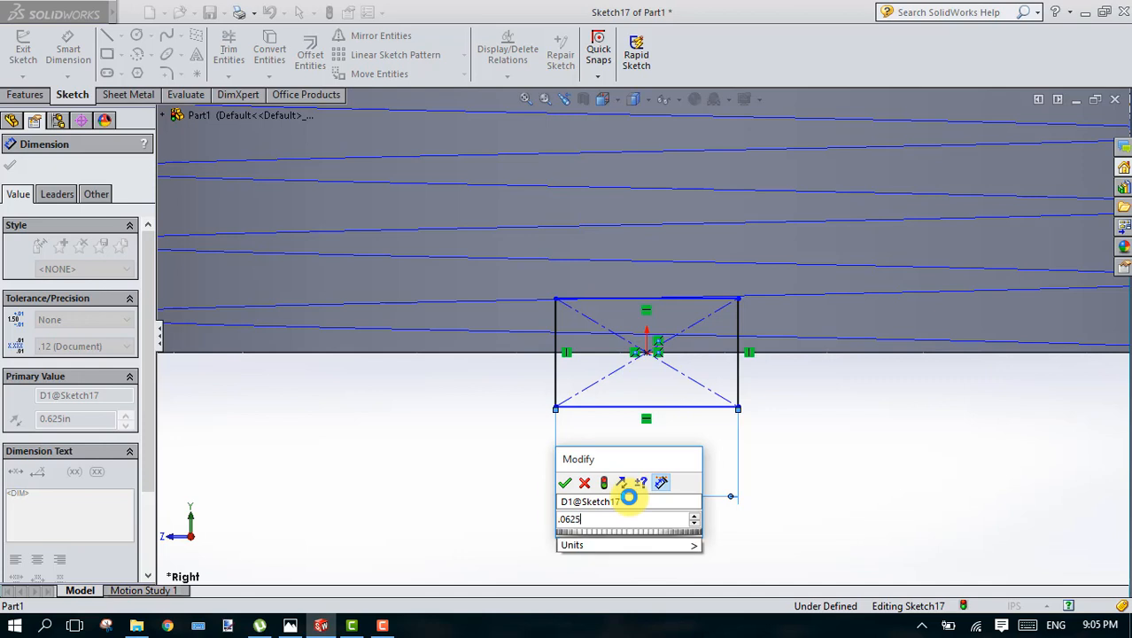
{"action": "key", "text": "Return"}
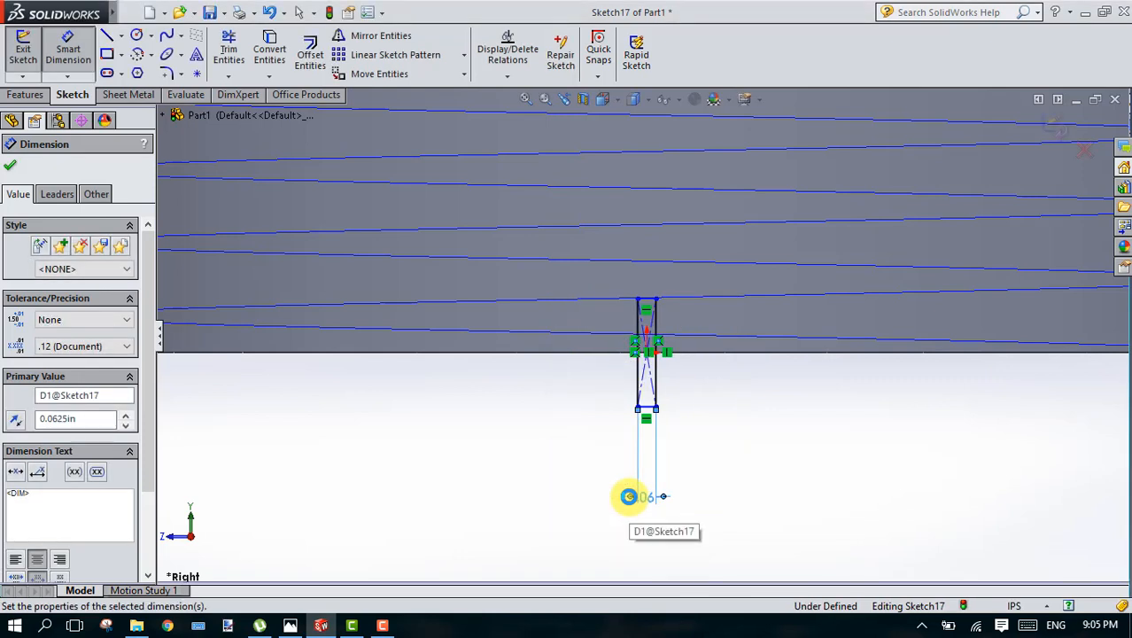
Step: Dimension the thread profile rectangle's height as 0.0625 in and exit the sketch
{"action": "left_click", "coordinate": [658, 330]}
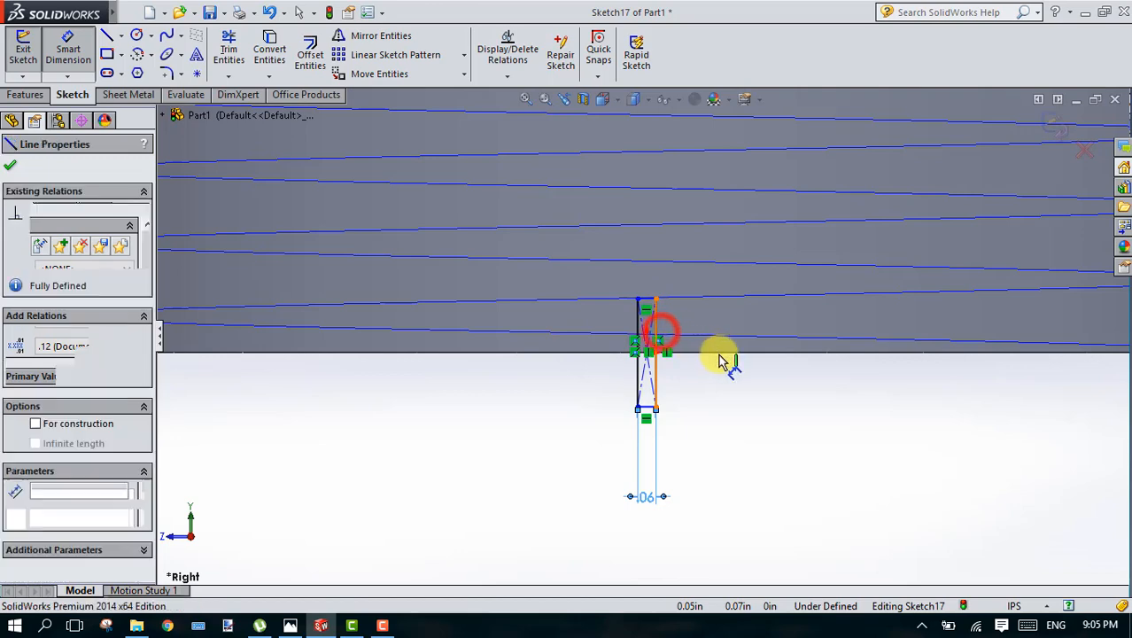
{"action": "left_click", "coordinate": [723, 362]}
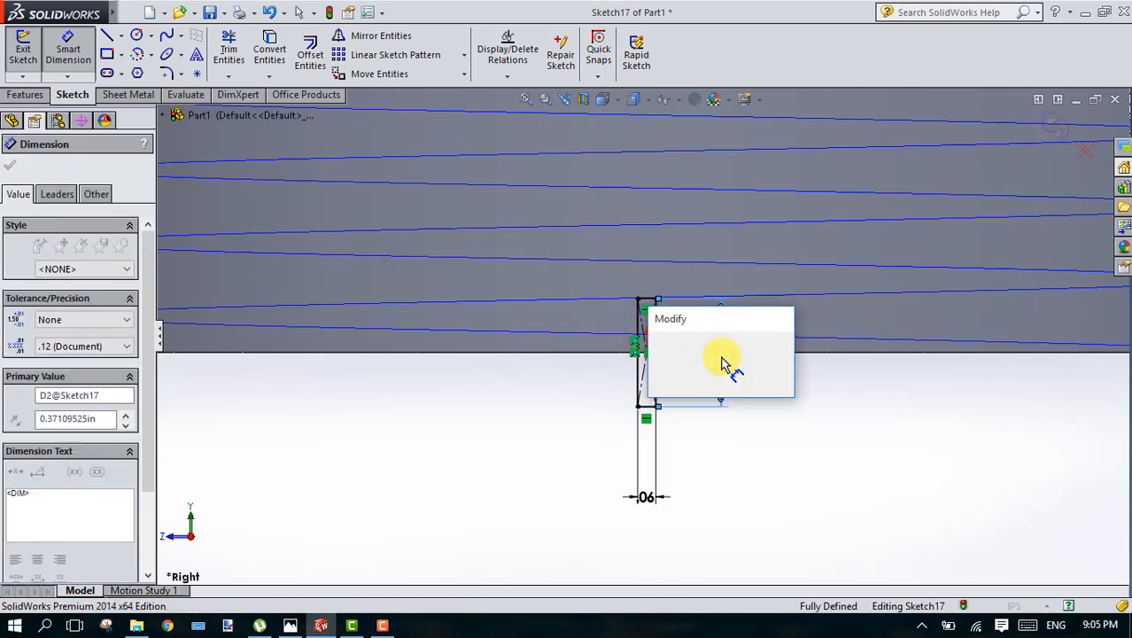
{"action": "type", "text": ".06"}
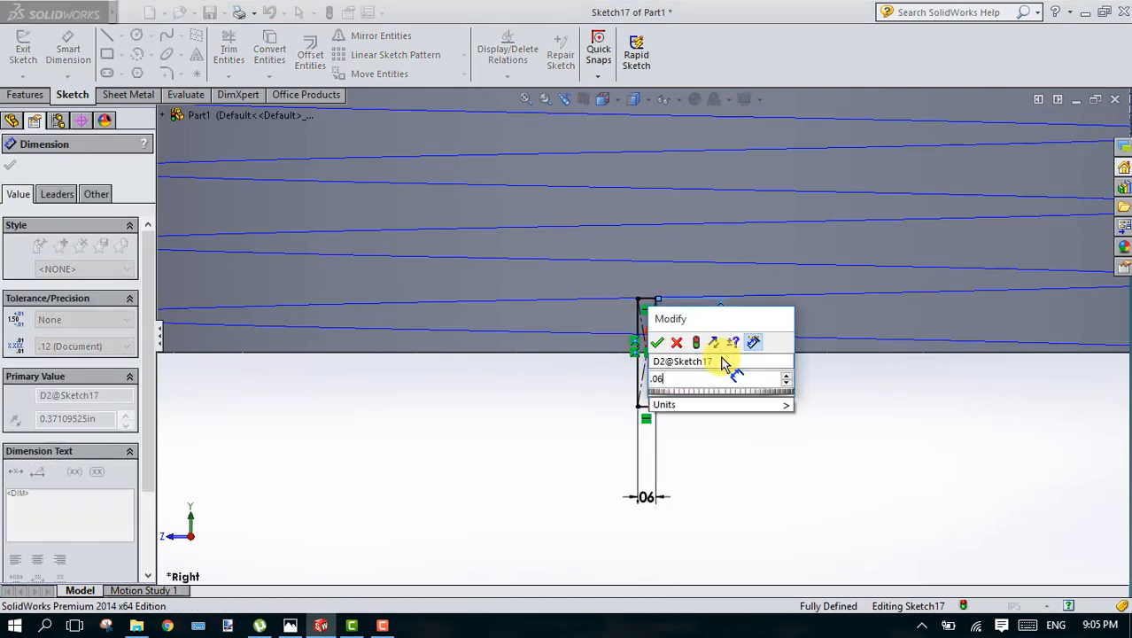
{"action": "type", "text": "25"}
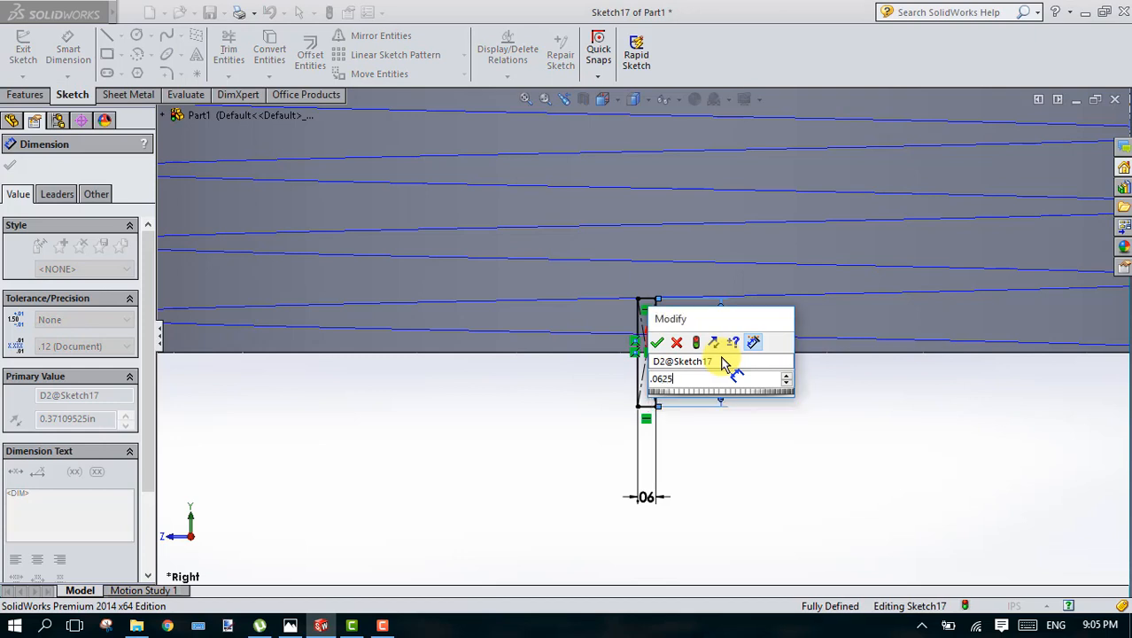
{"action": "key", "text": "Return"}
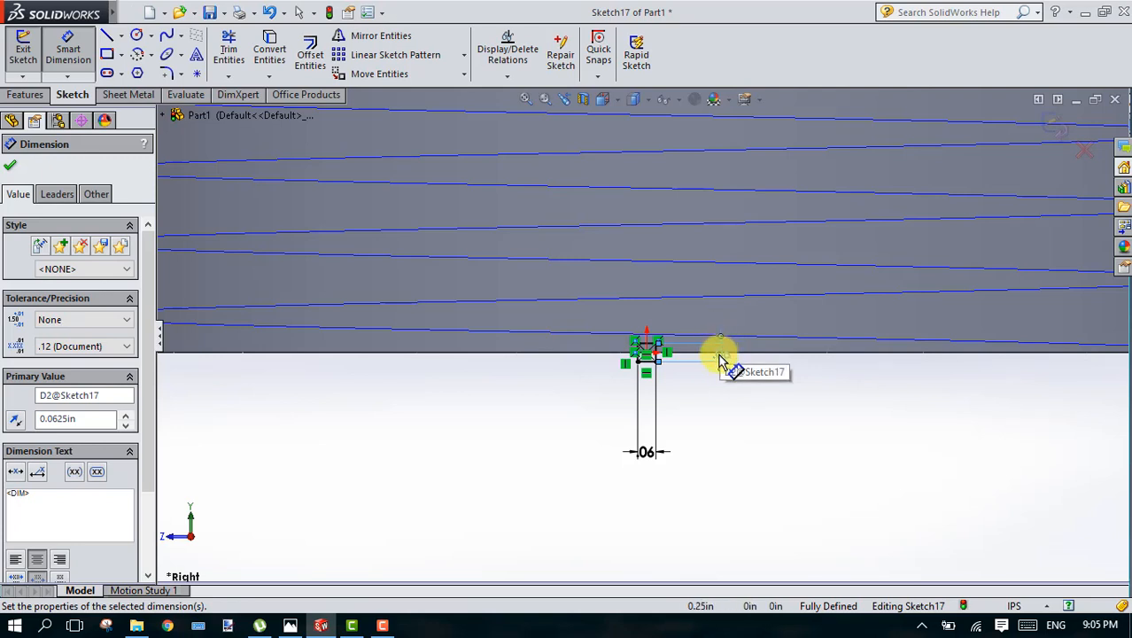
{"action": "left_click", "coordinate": [721, 355]}
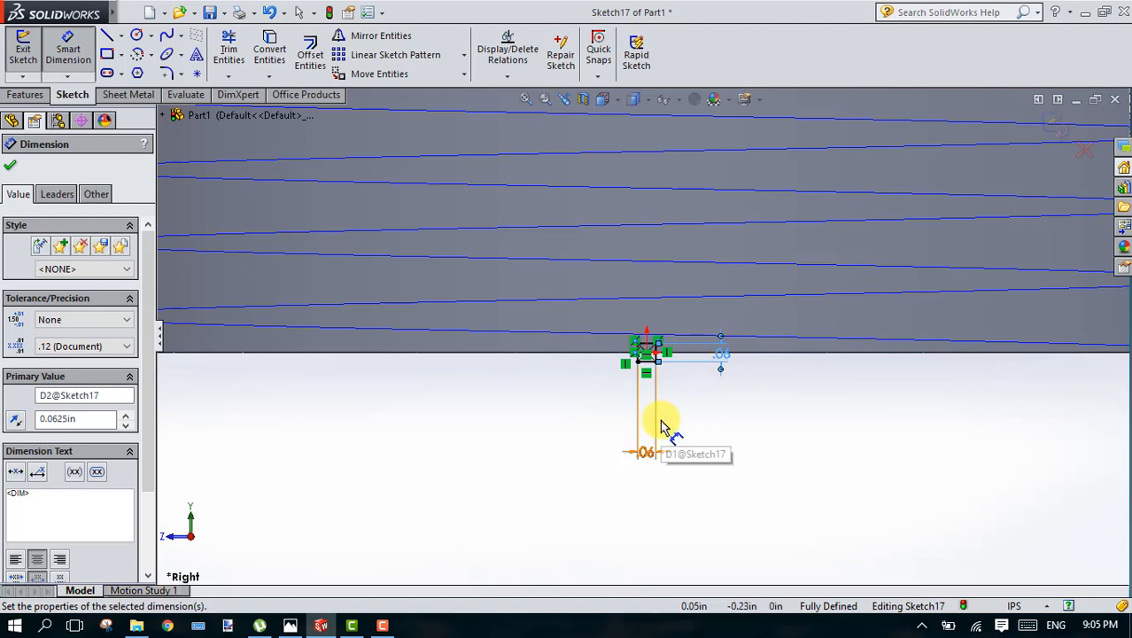
{"action": "left_click", "coordinate": [11, 168]}
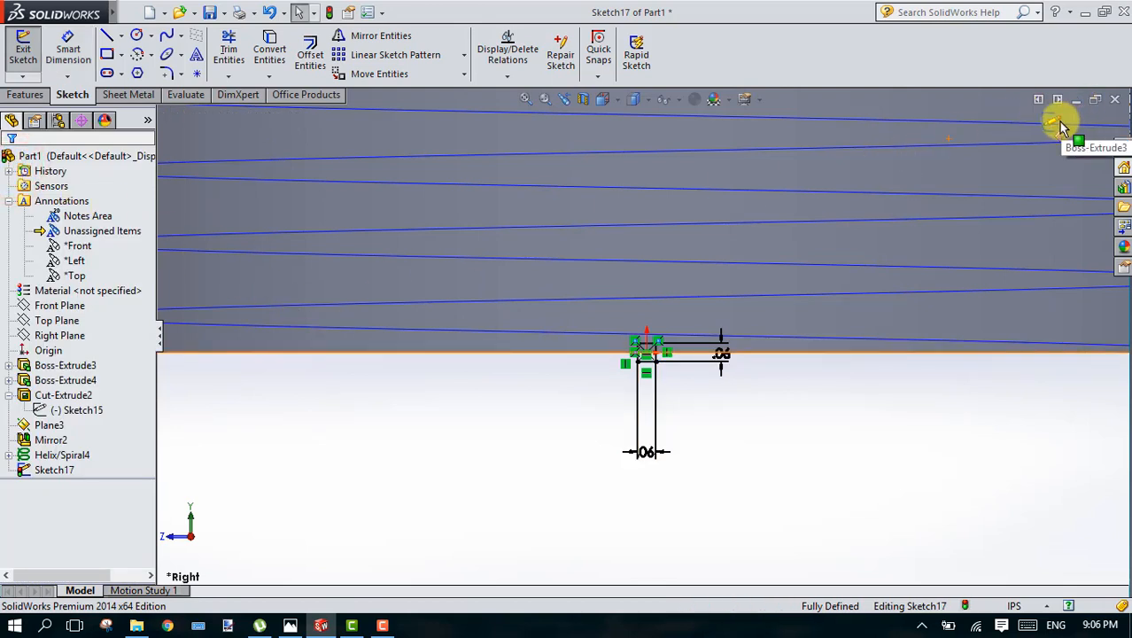
{"action": "left_click", "coordinate": [1059, 123]}
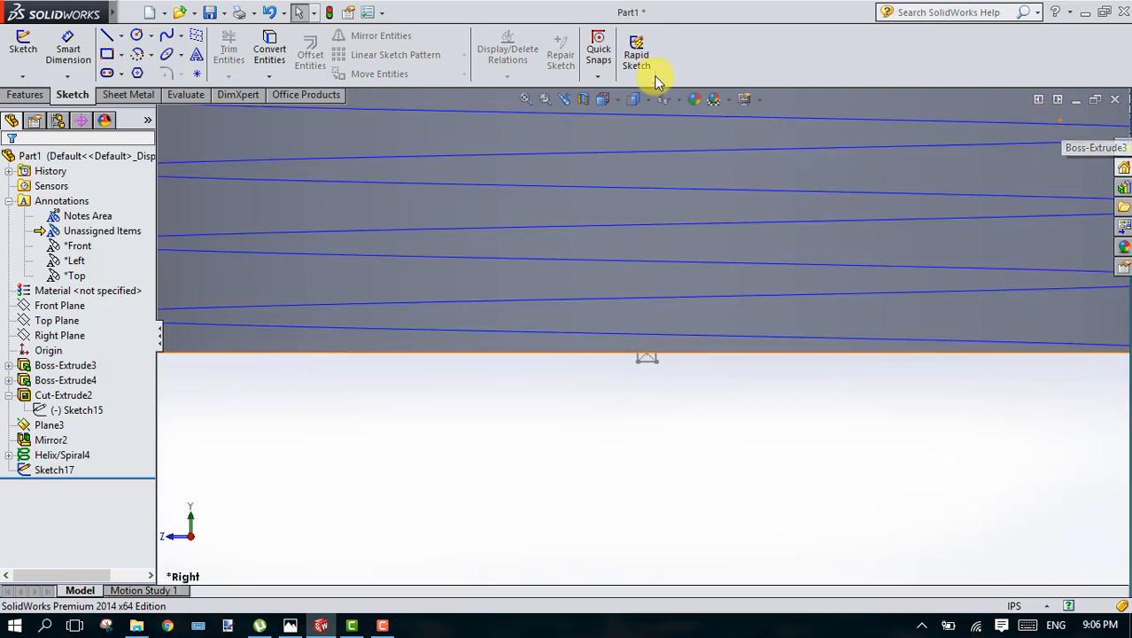
Step: Try a swept cut on the shank, using the small rectangle sketch as profile and the helix as path
{"action": "left_click", "coordinate": [27, 95]}
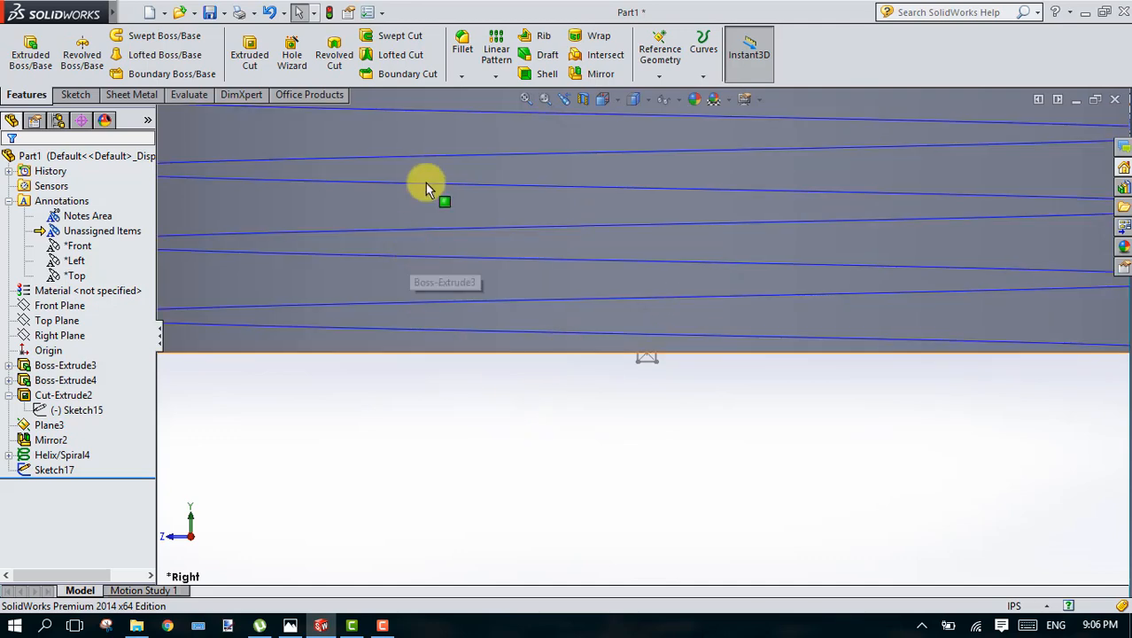
{"action": "left_click", "coordinate": [372, 37]}
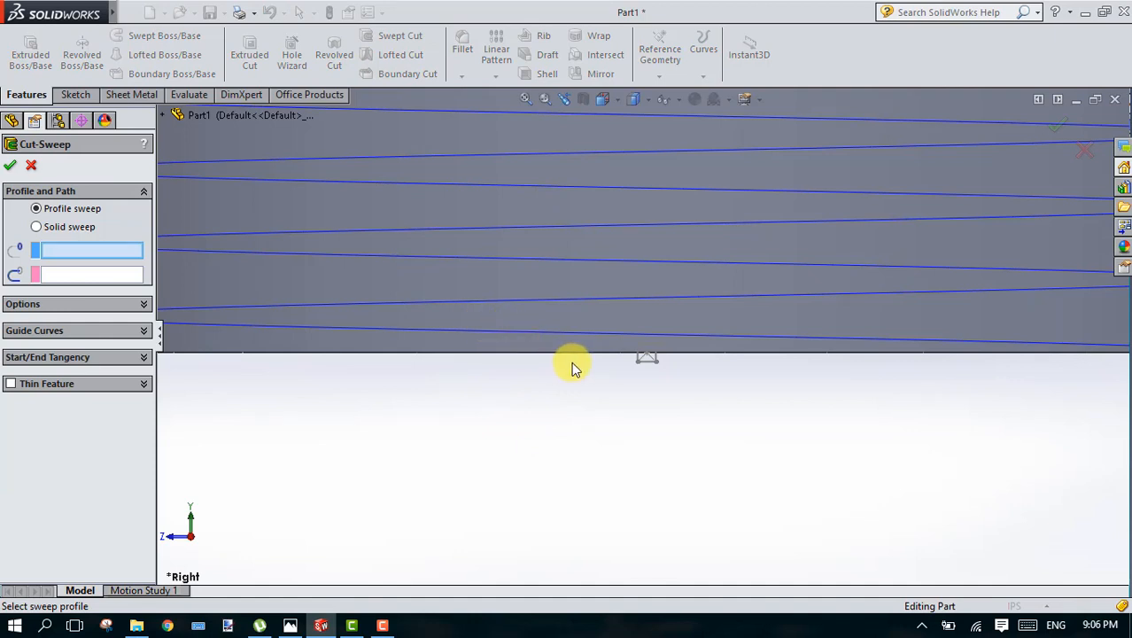
{"action": "left_click", "coordinate": [654, 363]}
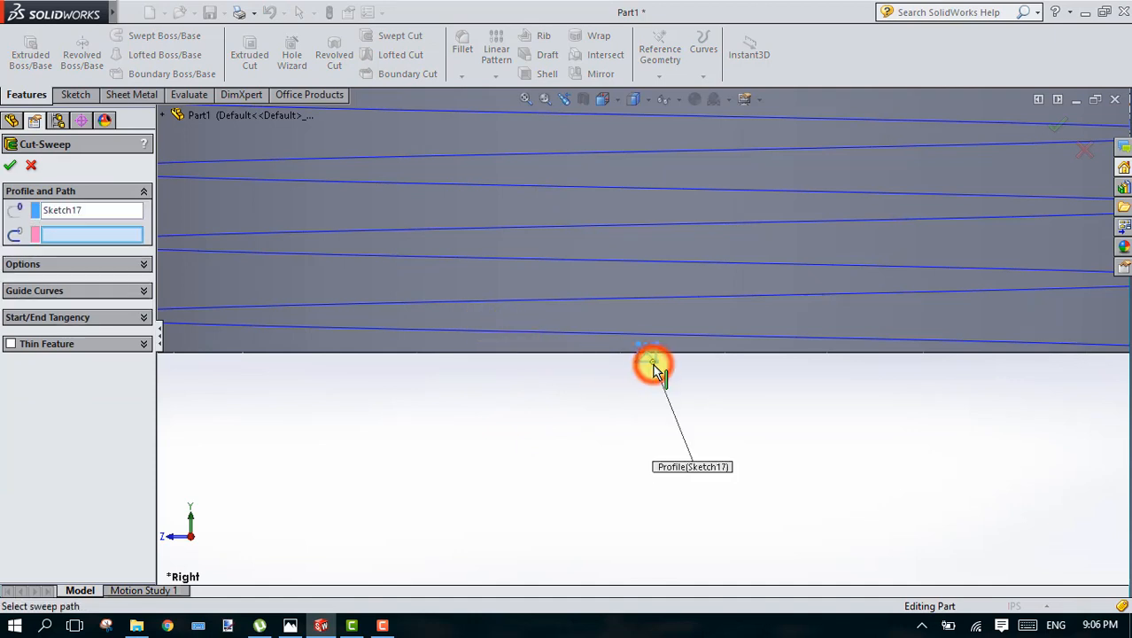
{"action": "left_click", "coordinate": [536, 333]}
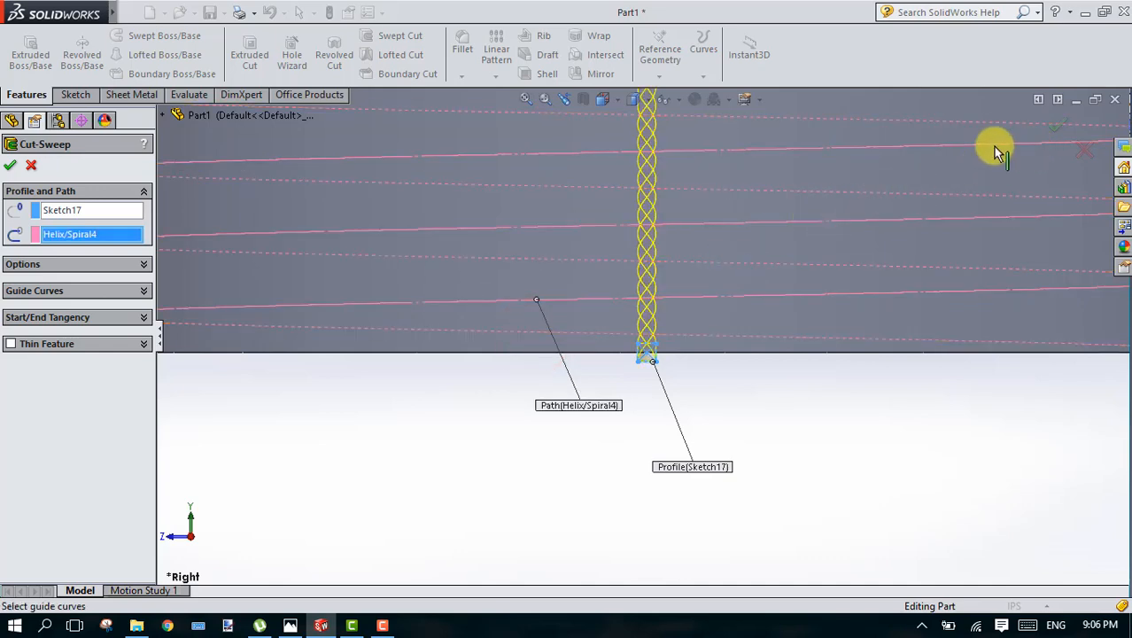
{"action": "left_click", "coordinate": [527, 99]}
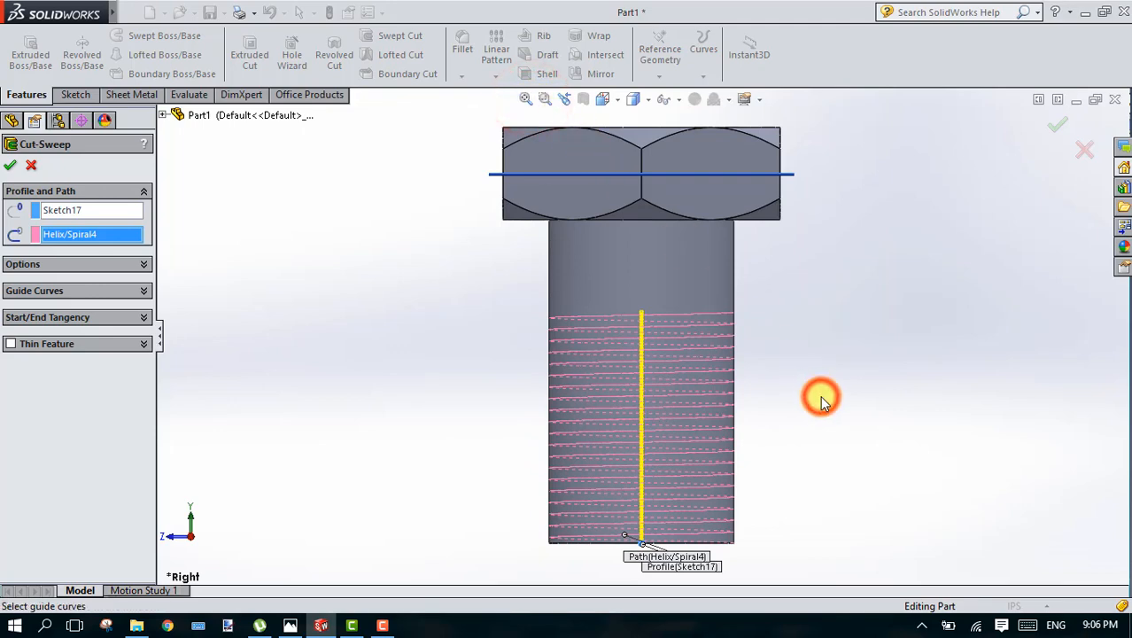
{"action": "key", "text": "Up"}
{"action": "key", "text": "Up"}
{"action": "key", "text": "Up"}
{"action": "key", "text": "Up"}
{"action": "key", "text": "Up"}
{"action": "key", "text": "Up"}
{"action": "key", "text": "Up"}
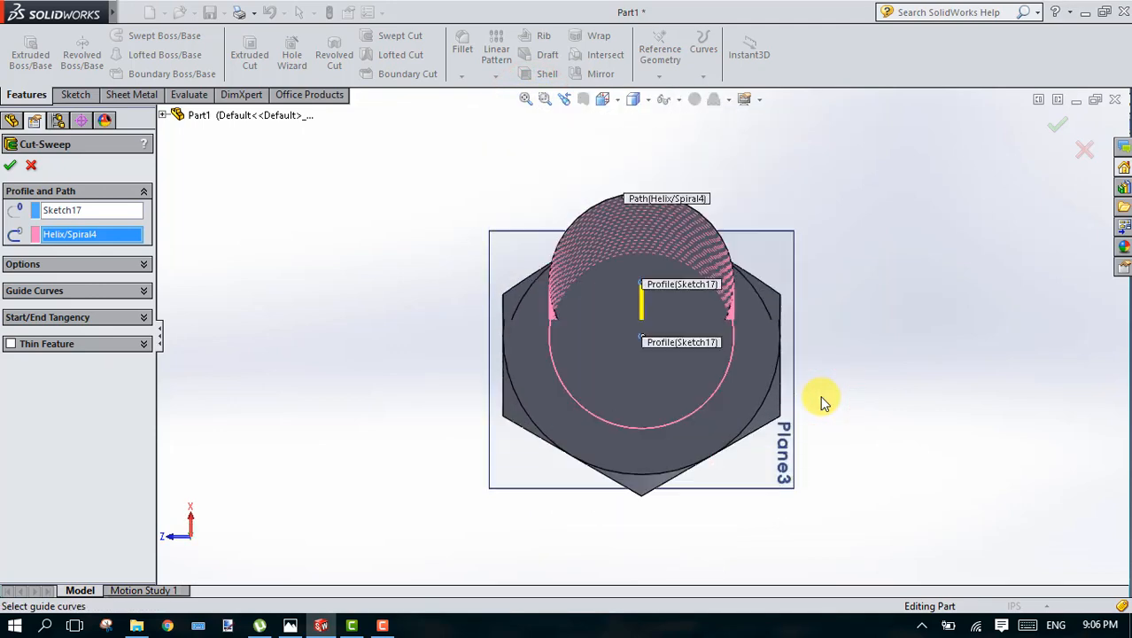
{"action": "key", "text": "Up"}
{"action": "key", "text": "Up"}
{"action": "key", "text": "Up"}
{"action": "key", "text": "Up"}
{"action": "key", "text": "Up"}
{"action": "key", "text": "Up"}
{"action": "key", "text": "Down"}
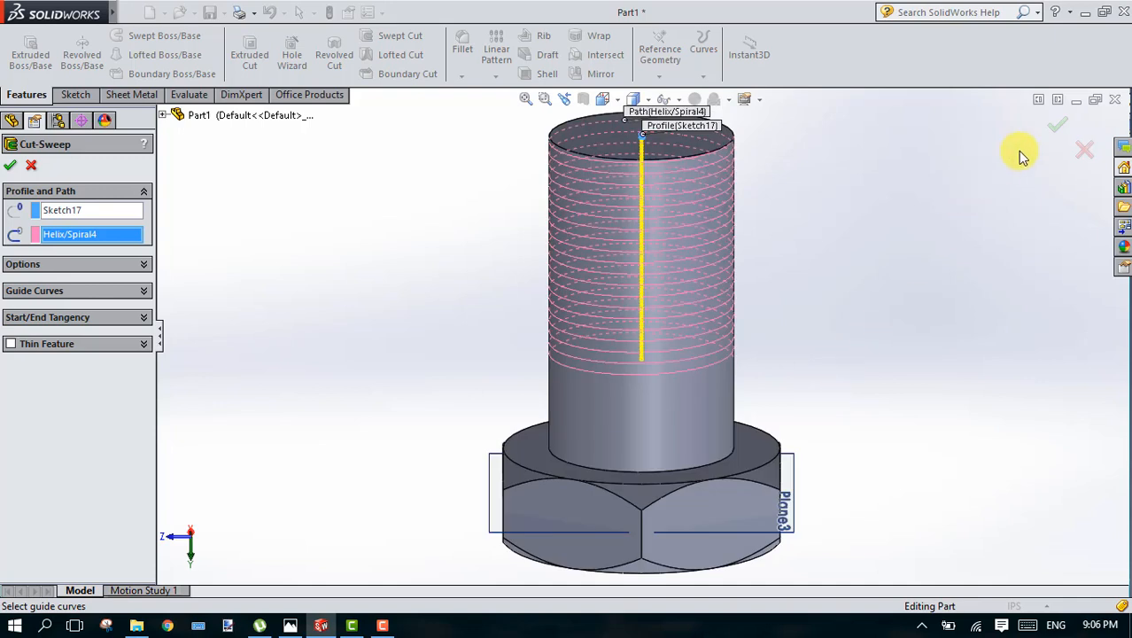
{"action": "left_click", "coordinate": [1060, 130]}
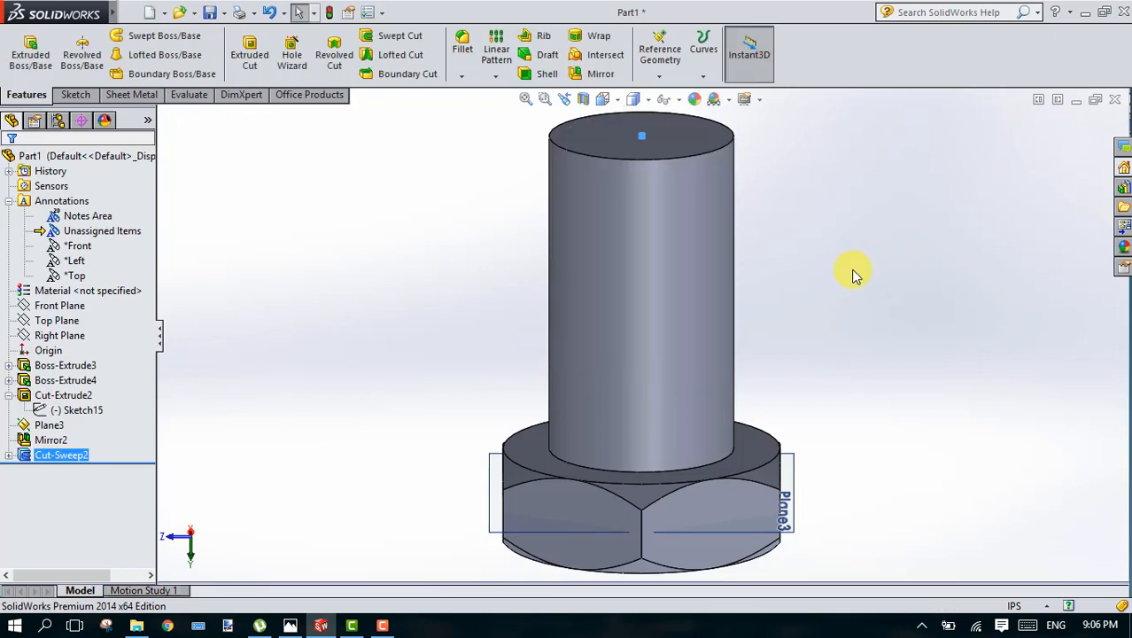
Step: Delete the swept cut feature, keeping its absorbed profile sketch and helix
{"action": "right_click", "coordinate": [55, 457]}
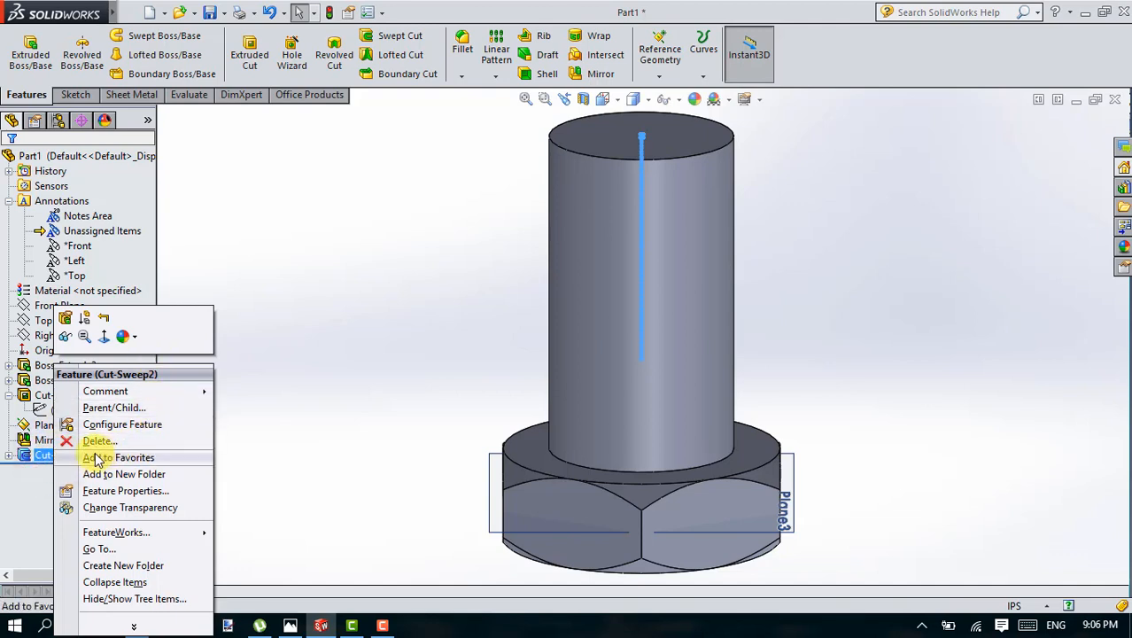
{"action": "left_click", "coordinate": [97, 442]}
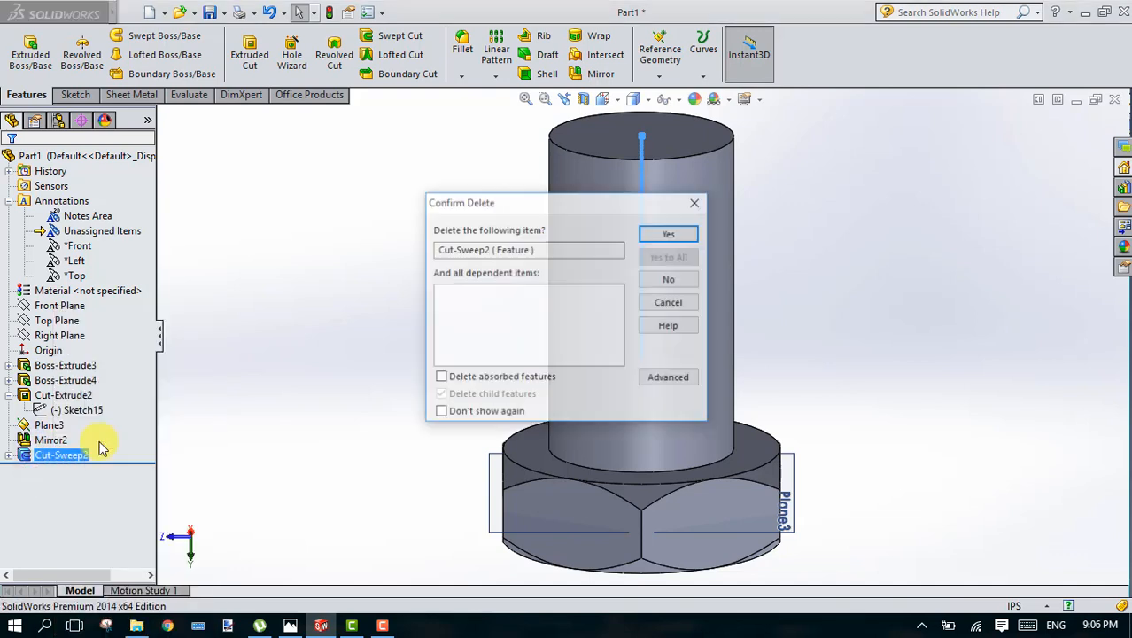
{"action": "left_click", "coordinate": [671, 233]}
{"action": "left_click", "coordinate": [43, 472]}
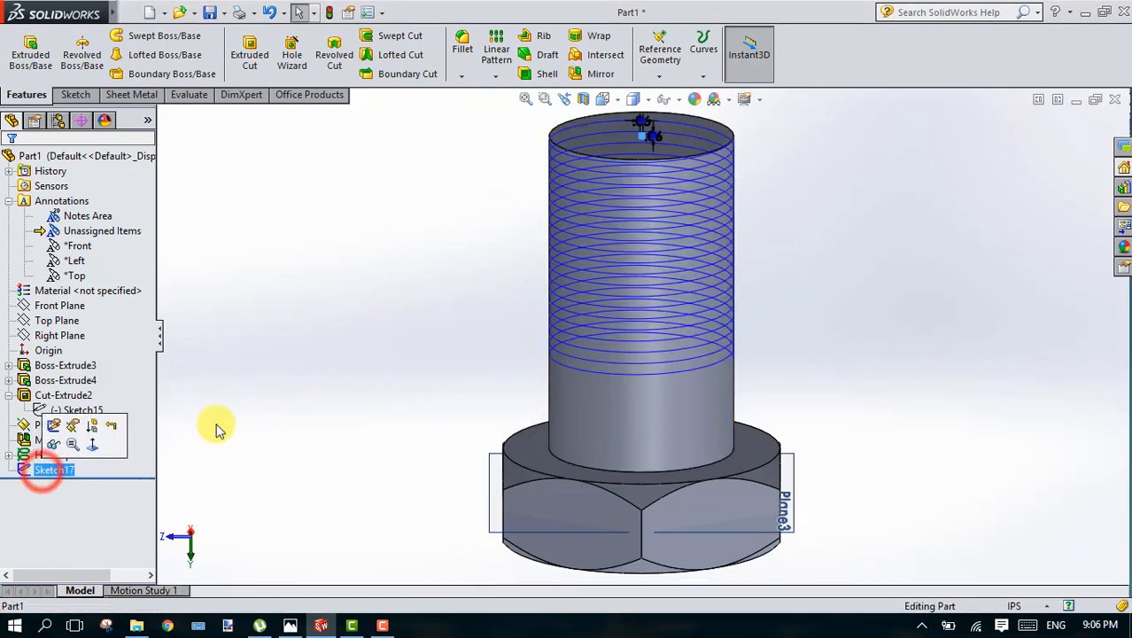
{"action": "left_click", "coordinate": [283, 403]}
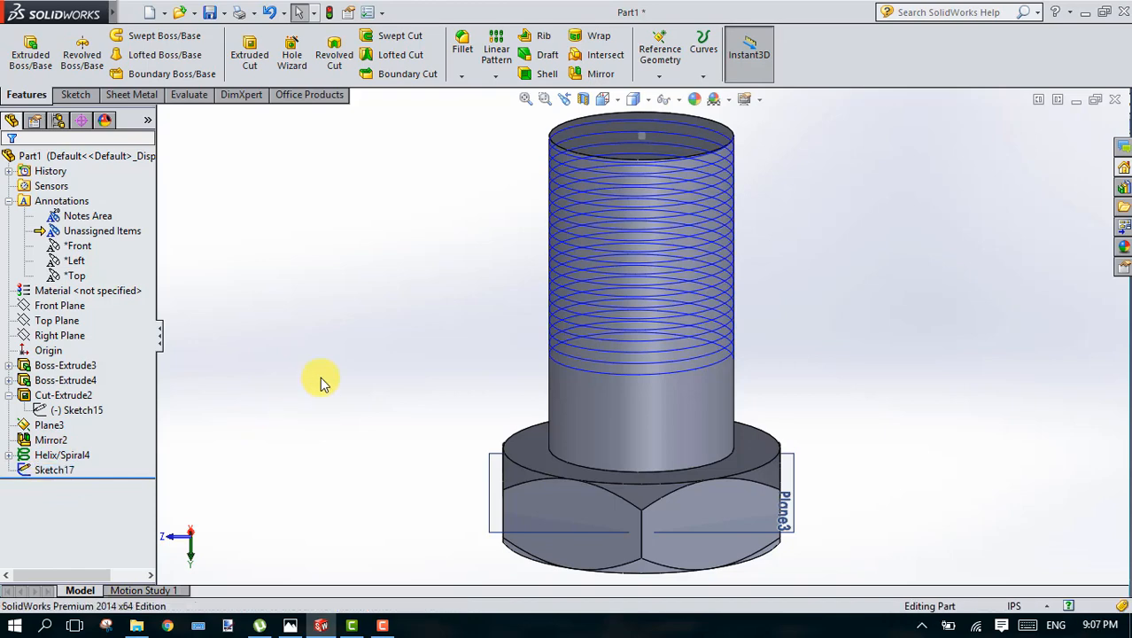
{"action": "left_click", "coordinate": [55, 471]}
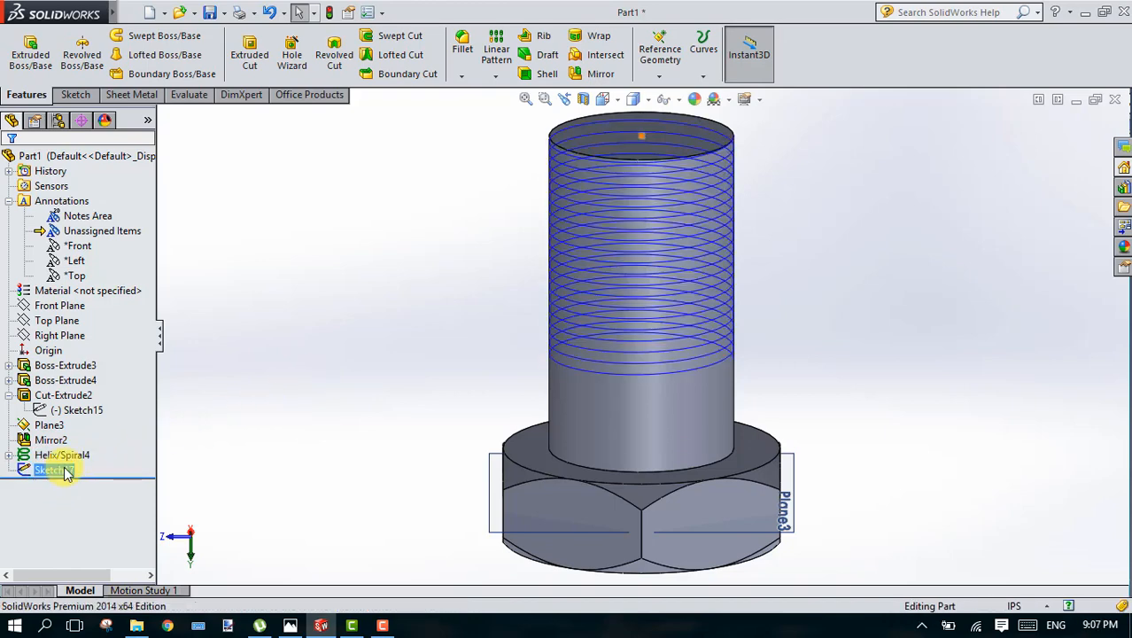
{"action": "left_click", "coordinate": [629, 147]}
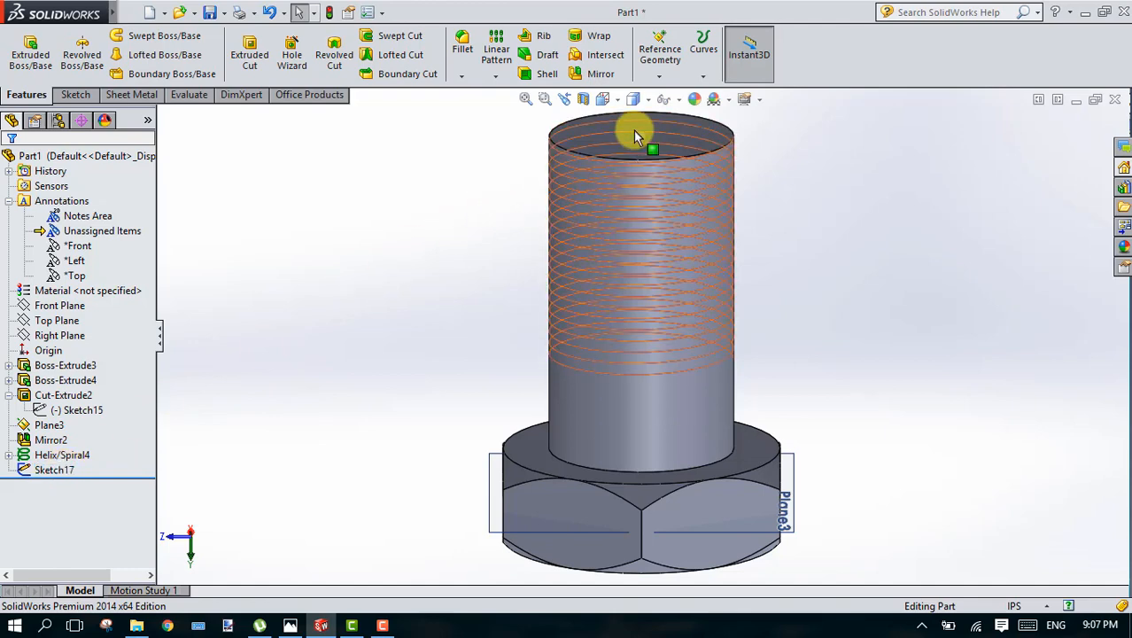
Step: Open the thread profile rectangle's sketch for editing, viewed normal to its plane at the shank's free end
{"action": "left_click", "coordinate": [51, 472]}
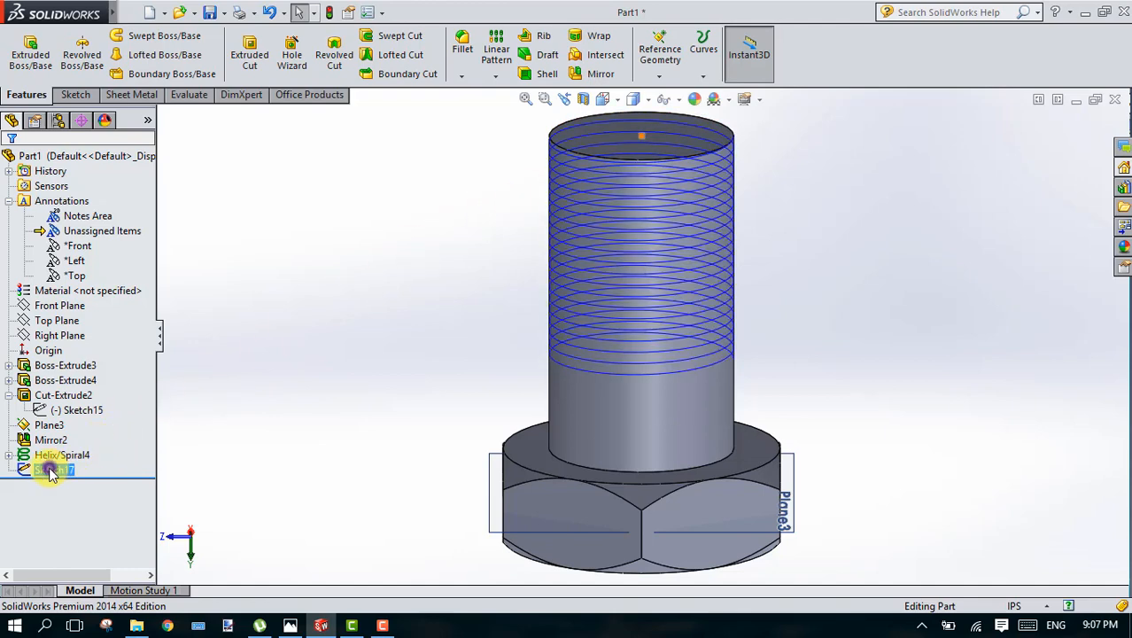
{"action": "right_click", "coordinate": [51, 471]}
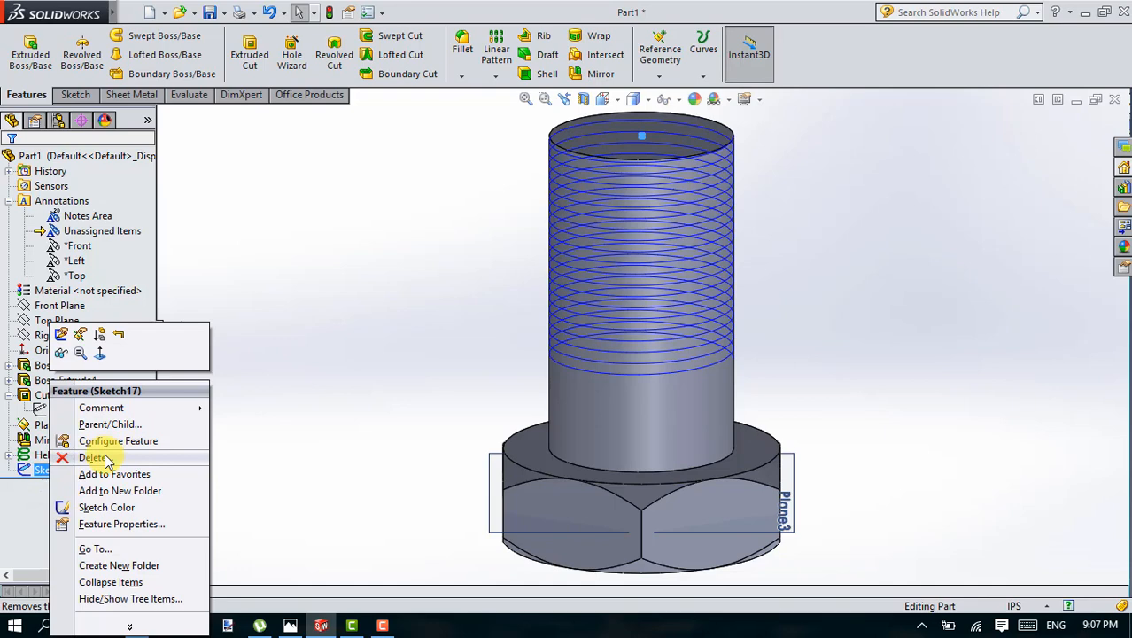
{"action": "left_click", "coordinate": [59, 335]}
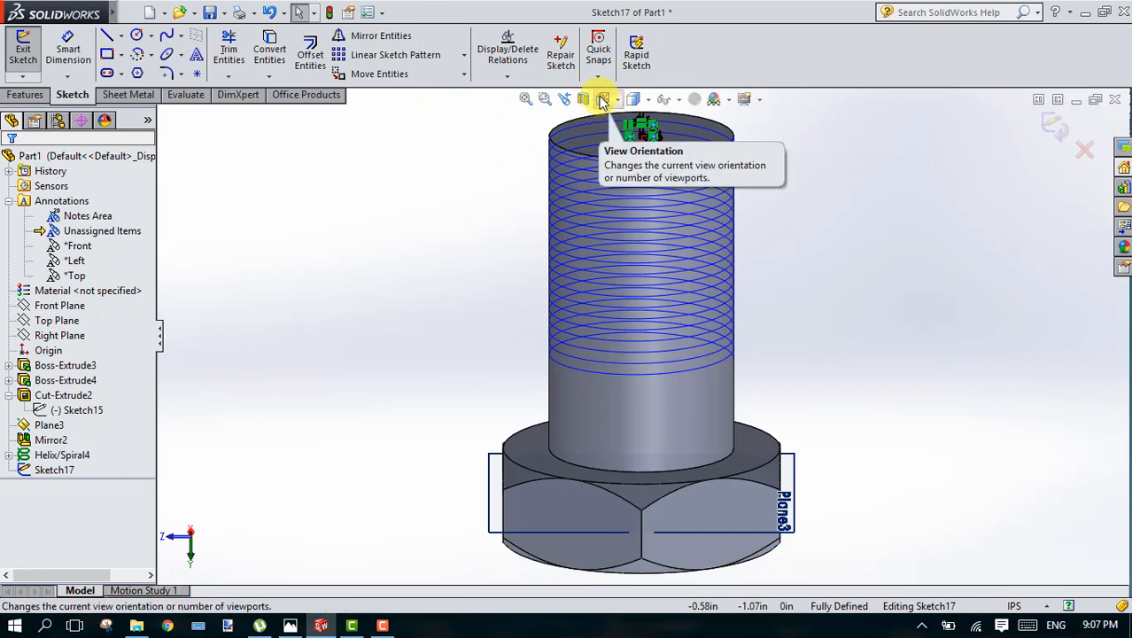
{"action": "left_click", "coordinate": [602, 100]}
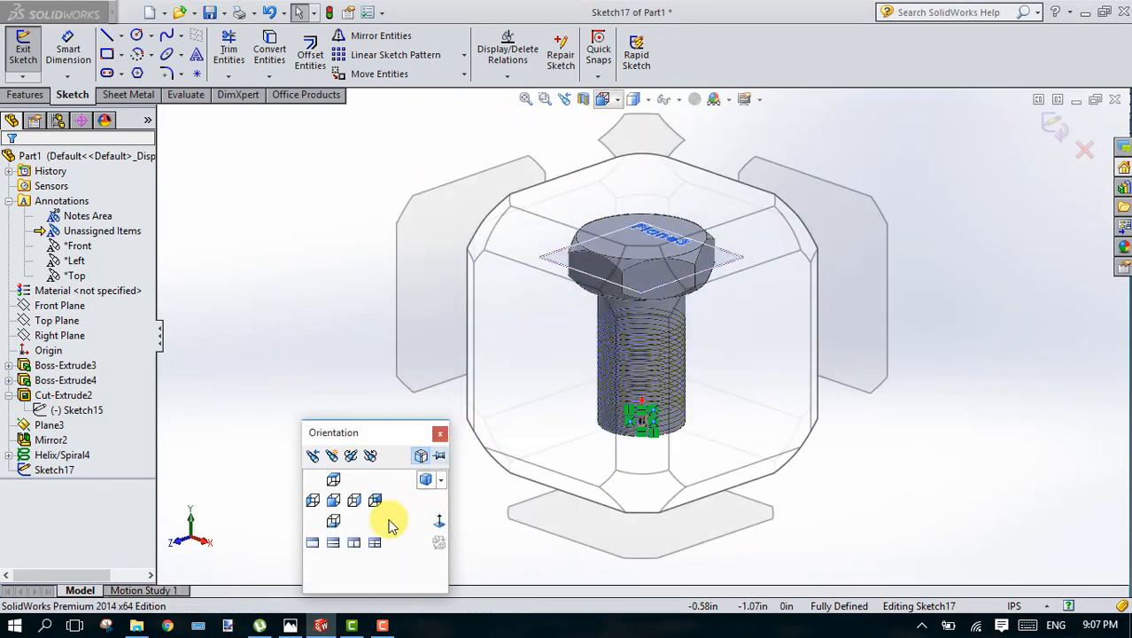
{"action": "left_click", "coordinate": [441, 524]}
{"action": "left_click", "coordinate": [547, 99]}
{"action": "right_click_drag", "start_coordinate": [606, 474], "coordinate": [697, 563]}
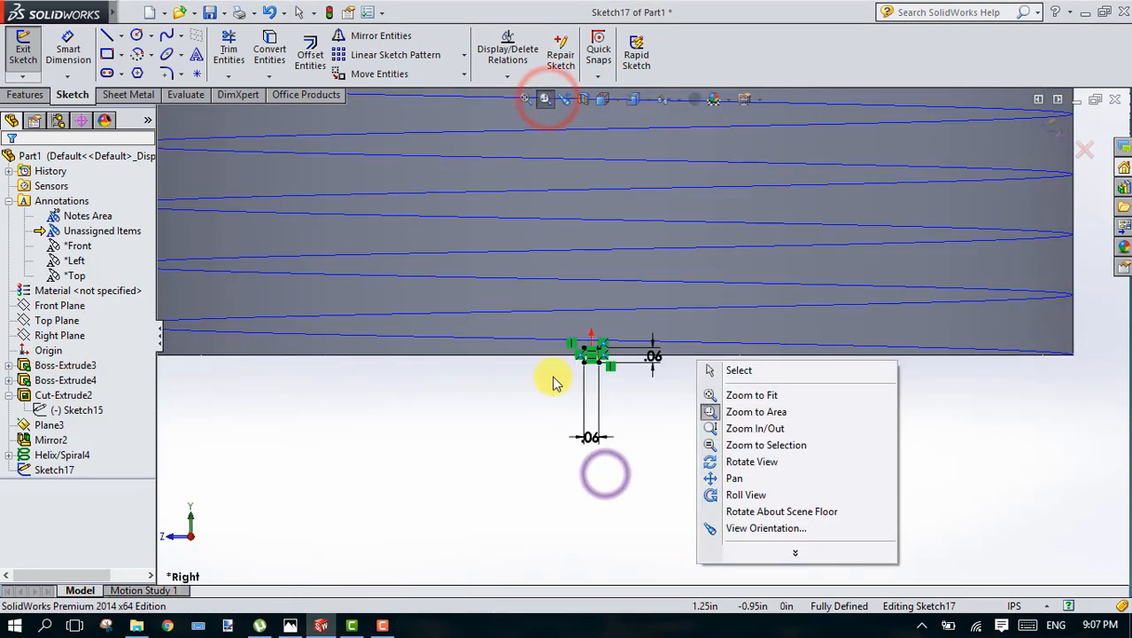
Step: Delete the dimensioned rectangle at the origin from the thread profile sketch
{"action": "left_click", "coordinate": [553, 421]}
{"action": "mouse_move", "coordinate": [530, 299]}
{"action": "left_mouse_down"}
{"action": "mouse_move", "coordinate": [653, 354]}
{"action": "mouse_move", "coordinate": [737, 353]}
{"action": "left_mouse_up"}
{"action": "left_click", "coordinate": [379, 73]}
{"action": "left_click", "coordinate": [592, 352]}
{"action": "left_click", "coordinate": [31, 165]}
{"action": "right_click_drag", "start_coordinate": [529, 315], "coordinate": [701, 401]}
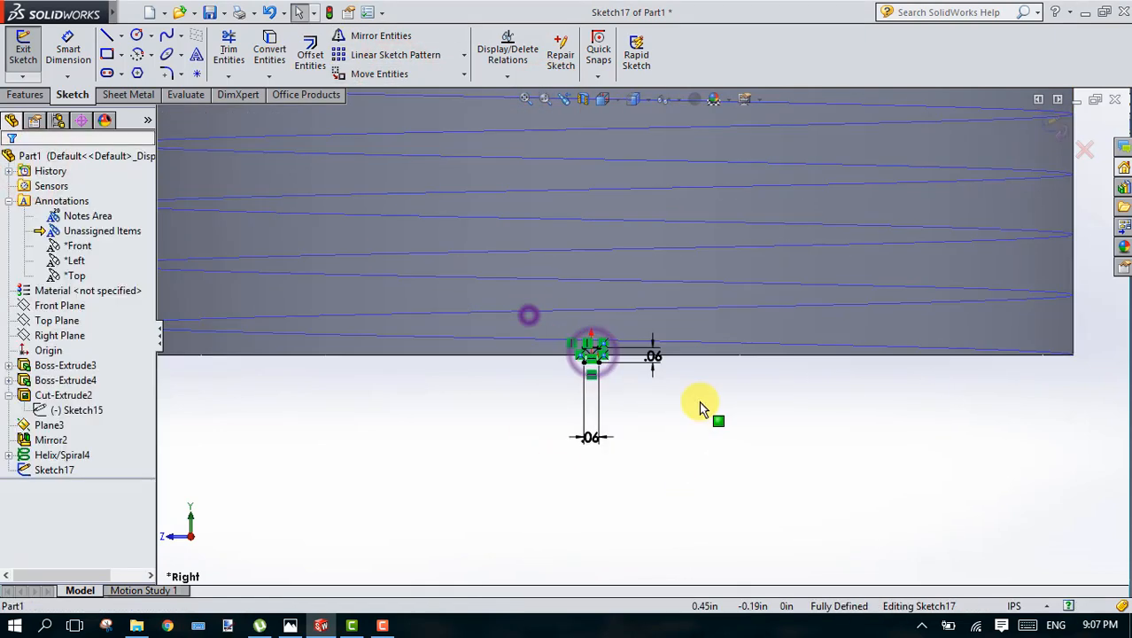
{"action": "left_click_drag", "start_coordinate": [558, 324], "coordinate": [657, 415]}
{"action": "key", "text": "Delete"}
Step: Try a center rectangle at the corner of the shank's free end, then undo the profile sketch edits
{"action": "left_click", "coordinate": [121, 55]}
{"action": "left_click", "coordinate": [139, 89]}
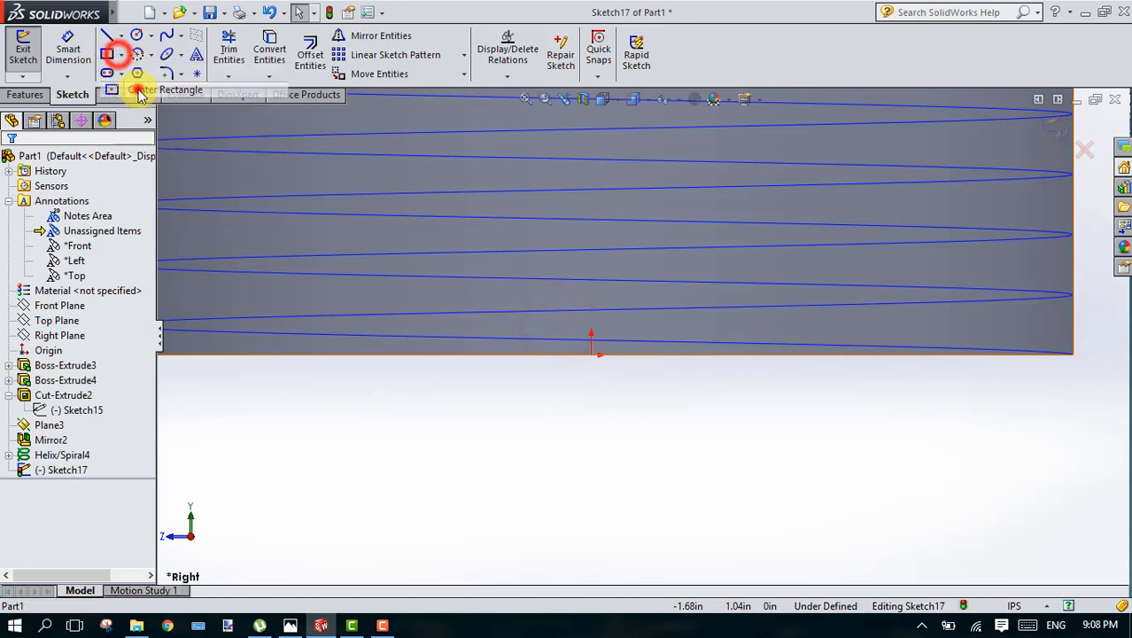
{"action": "left_click", "coordinate": [1072, 356]}
{"action": "left_click", "coordinate": [1082, 357]}
{"action": "key", "text": "ctrl+z"}
{"action": "key", "text": "ctrl+z"}
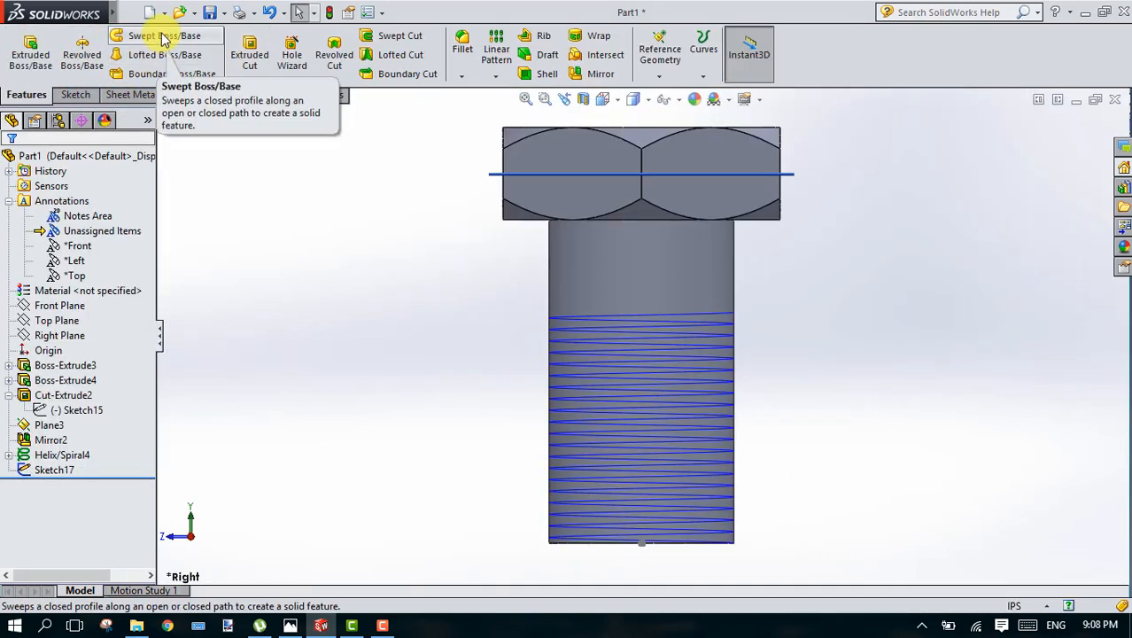
Step: Reopen the thread profile sketch and delete the rectangle at the origin together with its dimensions
{"action": "left_click", "coordinate": [542, 97]}
{"action": "left_click_drag", "start_coordinate": [609, 515], "coordinate": [637, 523]}
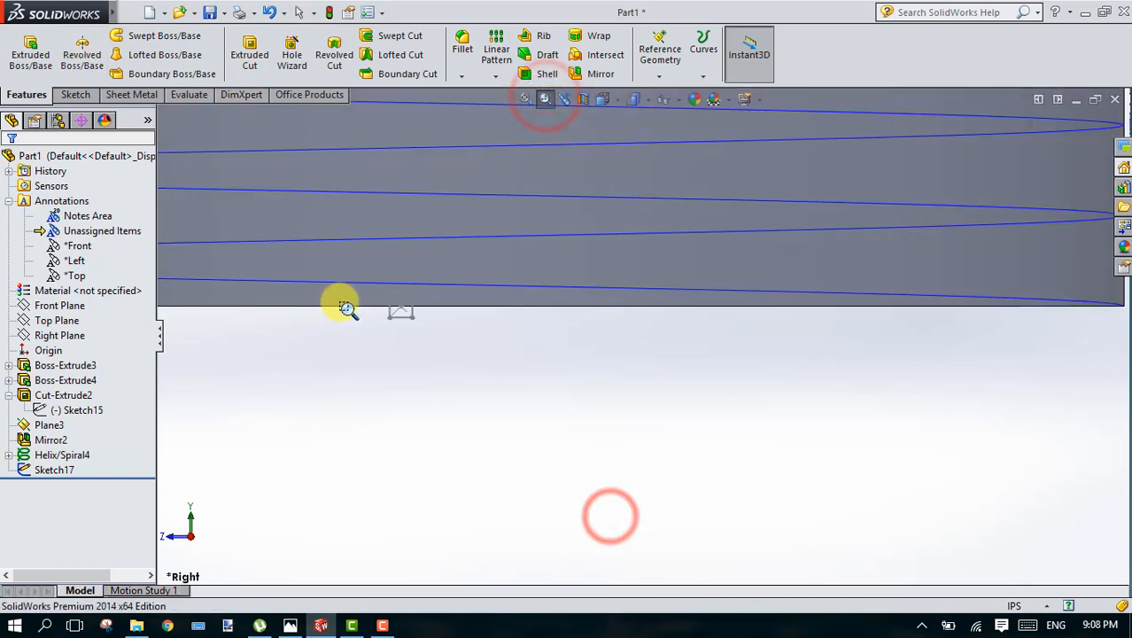
{"action": "right_click", "coordinate": [60, 470]}
{"action": "left_click", "coordinate": [74, 324]}
{"action": "left_click_drag", "start_coordinate": [346, 268], "coordinate": [489, 507]}
{"action": "key", "text": "Delete"}
Step: Sketch a center rectangle about 0.037 in wide and 0.030 in high, centered on the helix start at the shank's end corner
{"action": "left_click", "coordinate": [551, 100]}
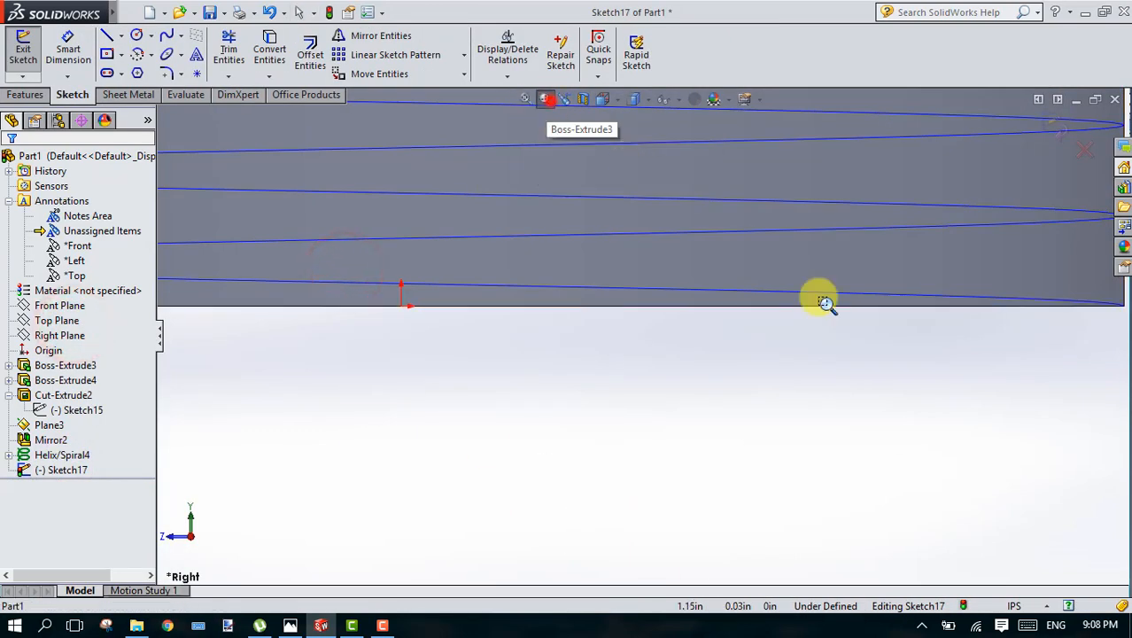
{"action": "left_click_drag", "start_coordinate": [1053, 256], "coordinate": [1127, 386]}
{"action": "left_click", "coordinate": [112, 51]}
{"action": "left_click", "coordinate": [763, 283]}
{"action": "left_click", "coordinate": [788, 304]}
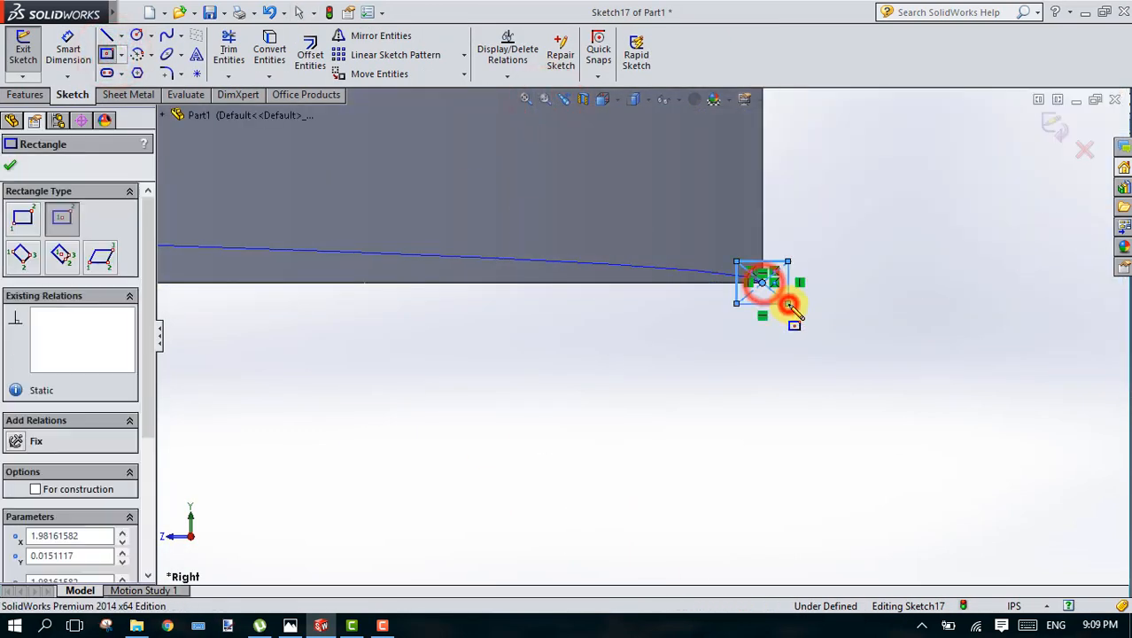
Step: Dimension the new profile rectangle's height as 0.0625 in
{"action": "left_click", "coordinate": [75, 40]}
{"action": "left_click", "coordinate": [736, 281]}
{"action": "left_click", "coordinate": [704, 281]}
{"action": "type", "text": ".0625"}
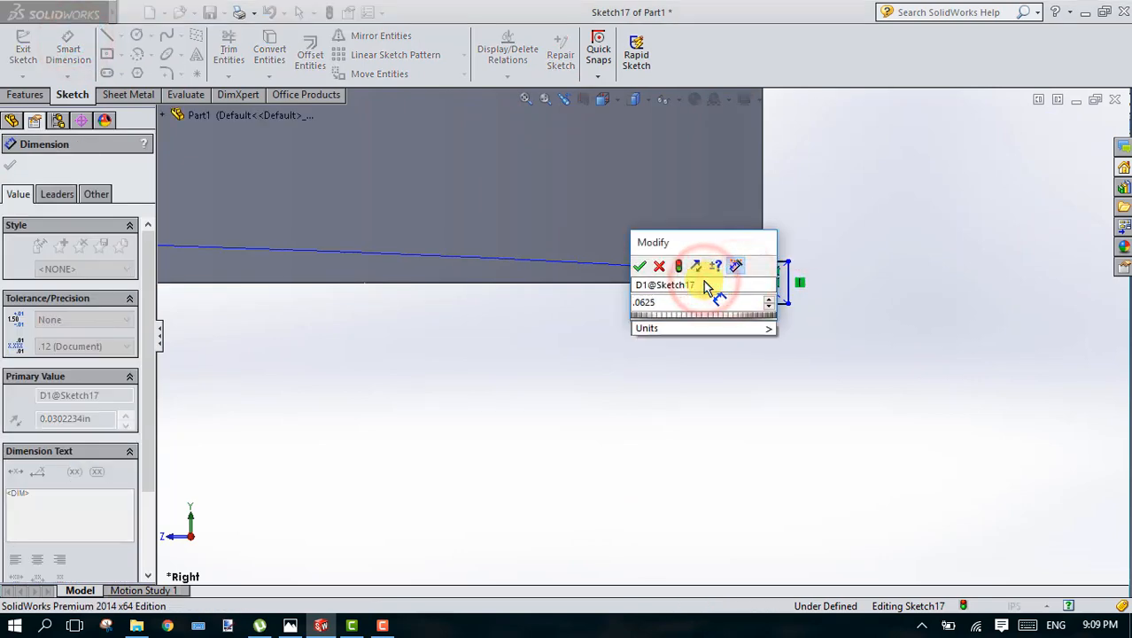
{"action": "key", "text": "Return"}
Step: Dimension the profile rectangle's width as 0.0625 in and exit the sketch
{"action": "left_click", "coordinate": [764, 327]}
{"action": "left_click", "coordinate": [767, 390]}
{"action": "type", "text": ".0625"}
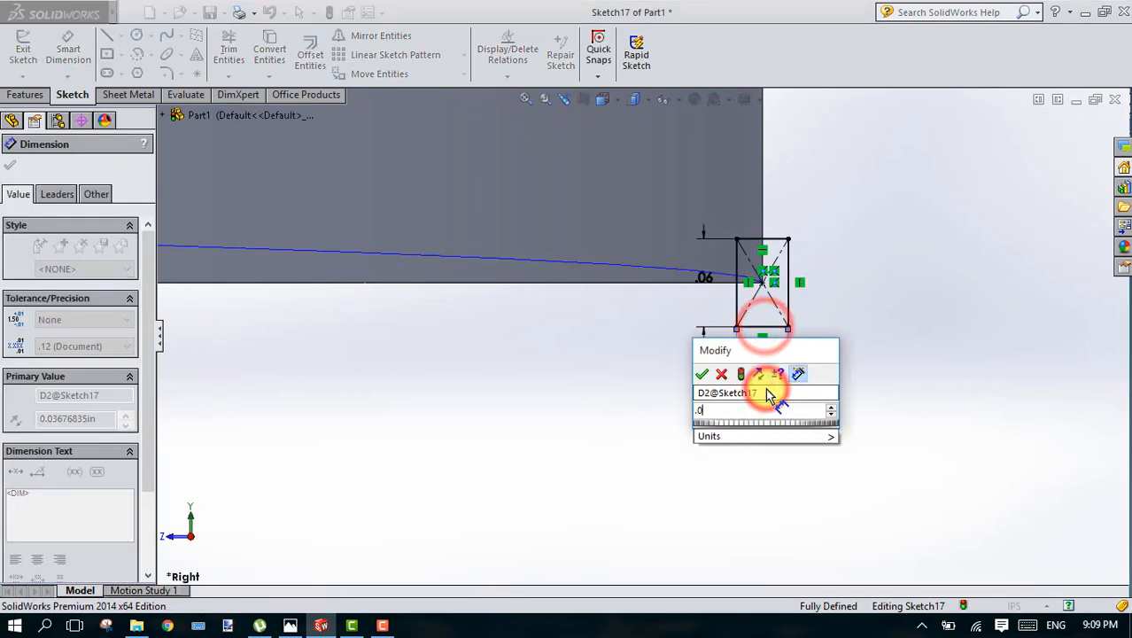
{"action": "key", "text": "Return"}
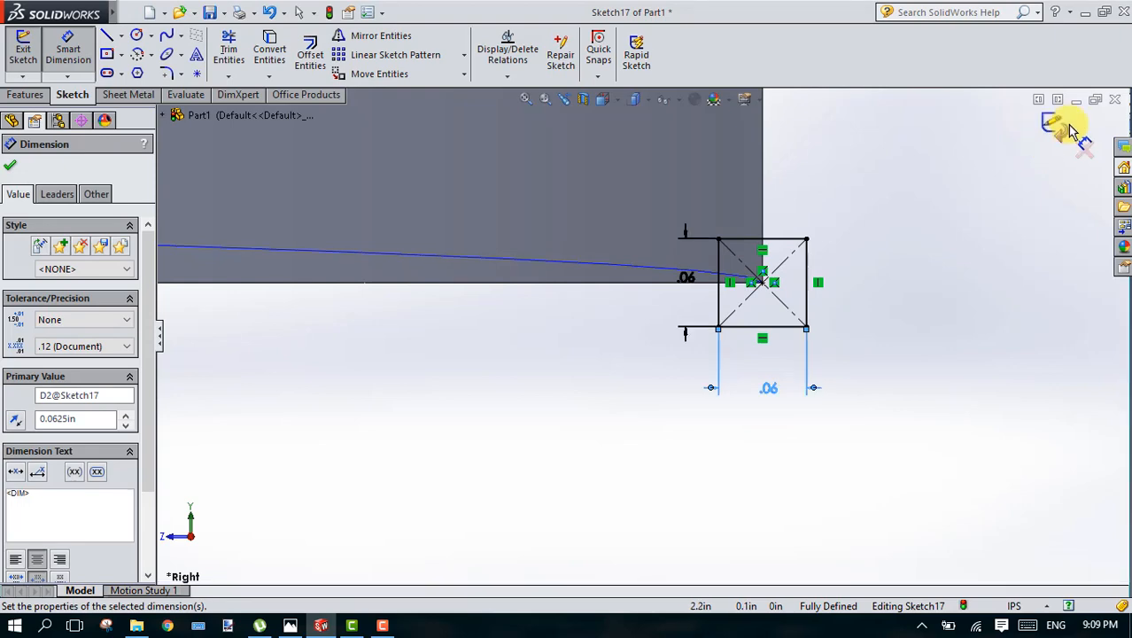
{"action": "left_click", "coordinate": [1064, 124]}
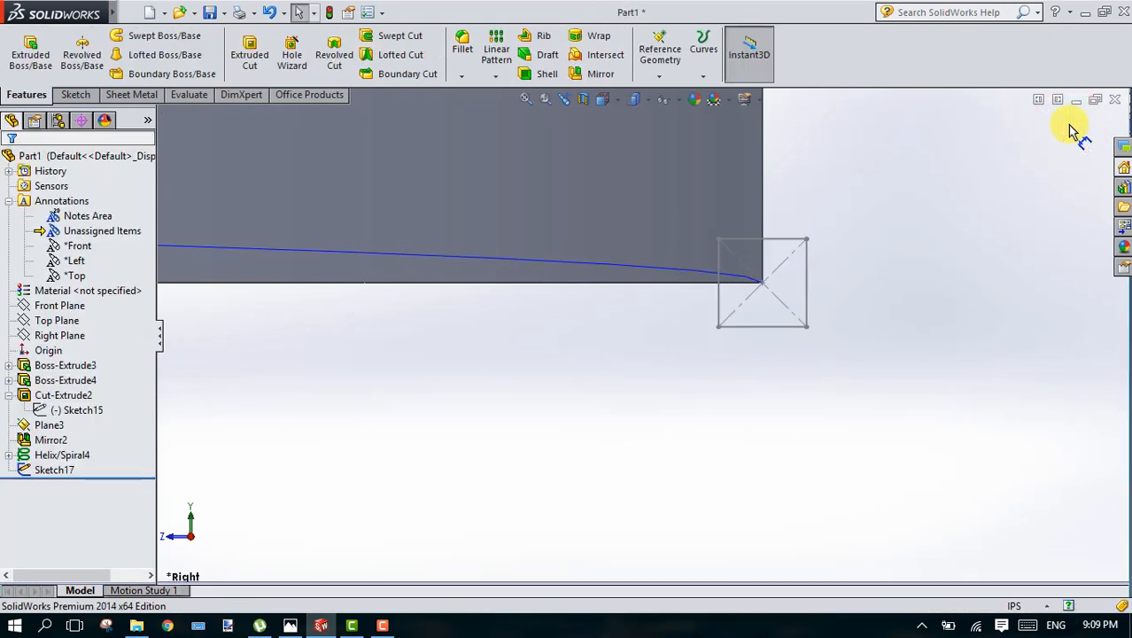
Step: Create a swept cut on the shank, using the small corner rectangle sketch as profile and the helix as path
{"action": "left_click", "coordinate": [524, 100]}
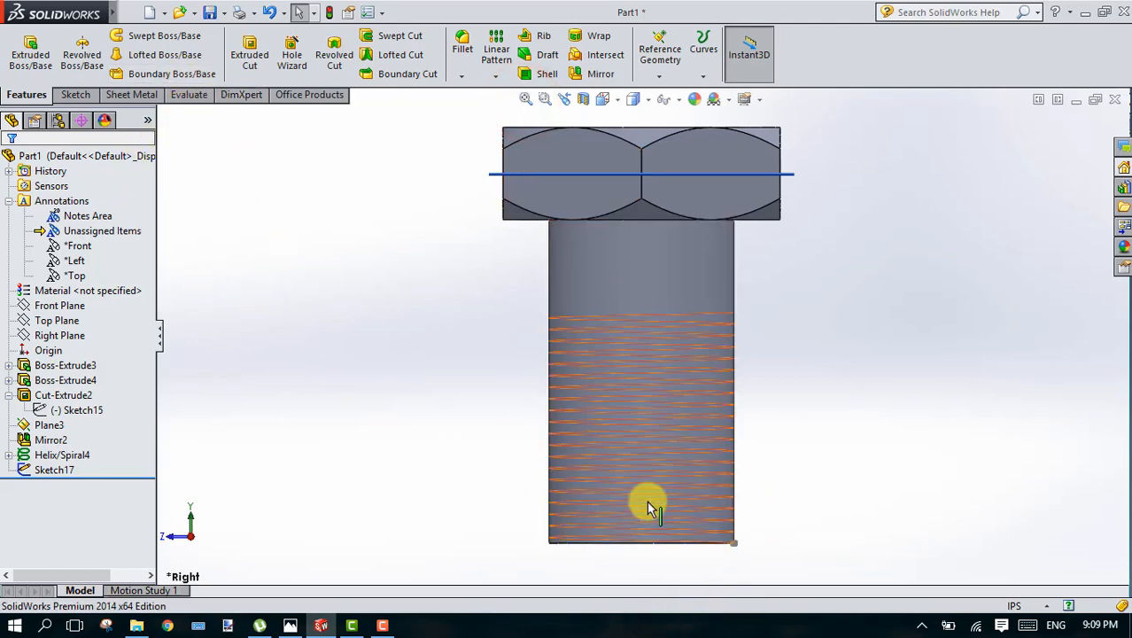
{"action": "left_click", "coordinate": [381, 35]}
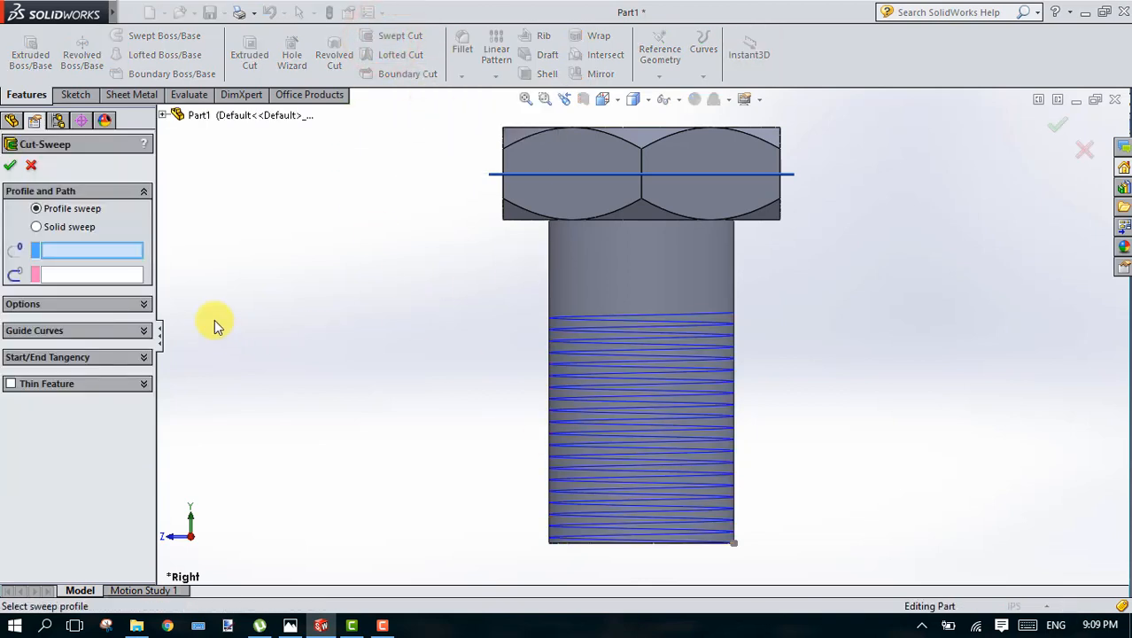
{"action": "left_click", "coordinate": [735, 547]}
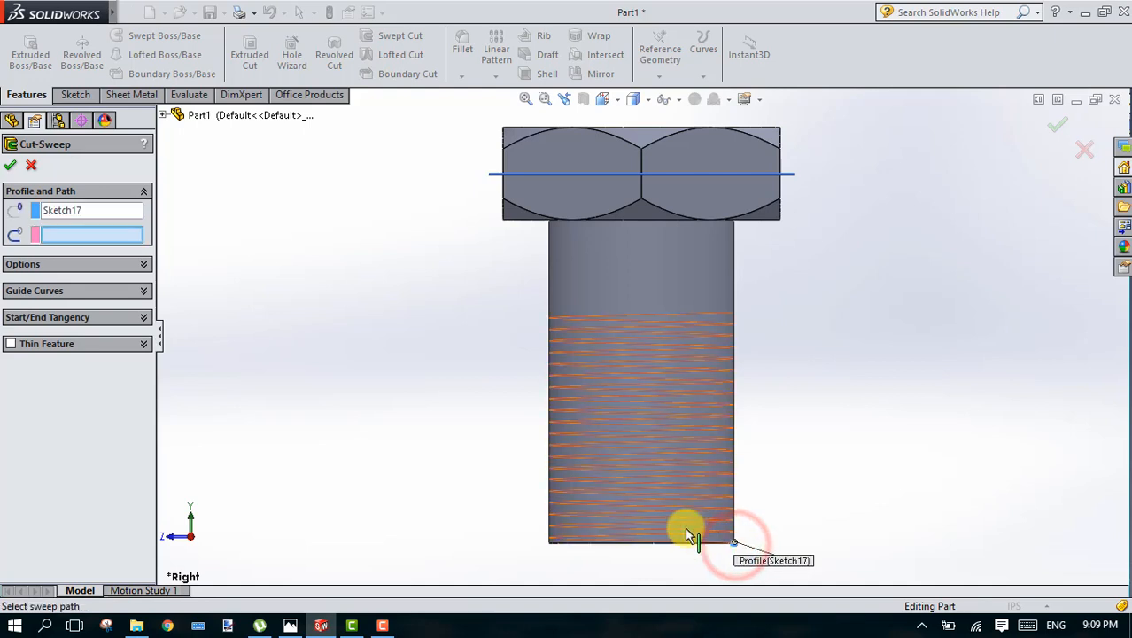
{"action": "left_click", "coordinate": [569, 447]}
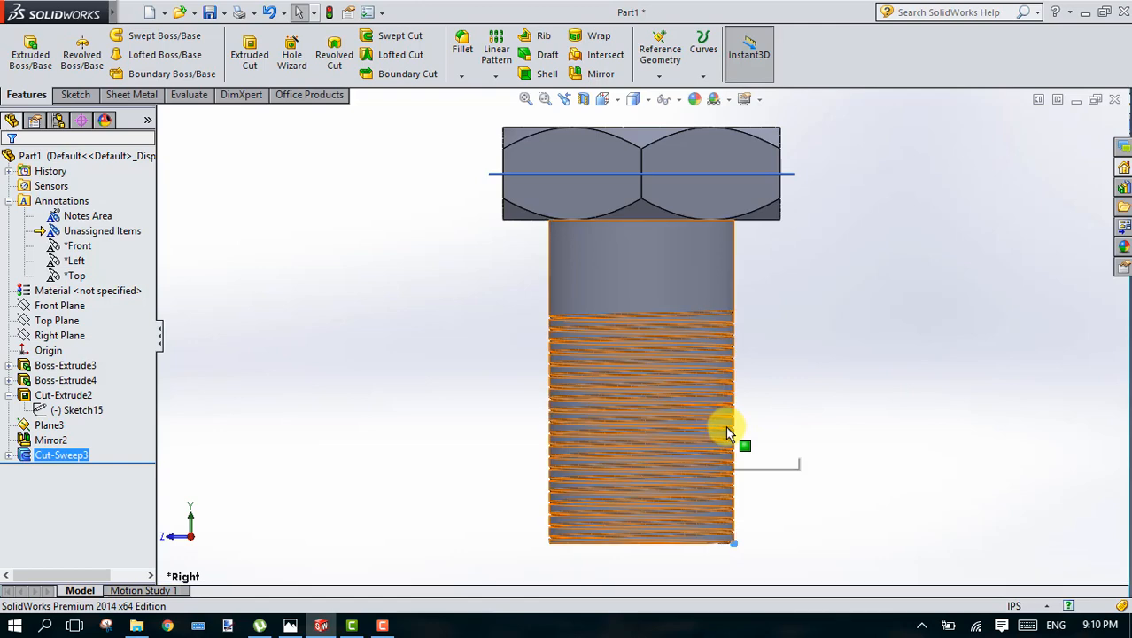
Step: Examine the swept-cut thread along the shank up close and from several rotated views of the bolt
{"action": "scroll", "coordinate": [726, 427], "scroll_direction": "up", "scroll_amount": 1}
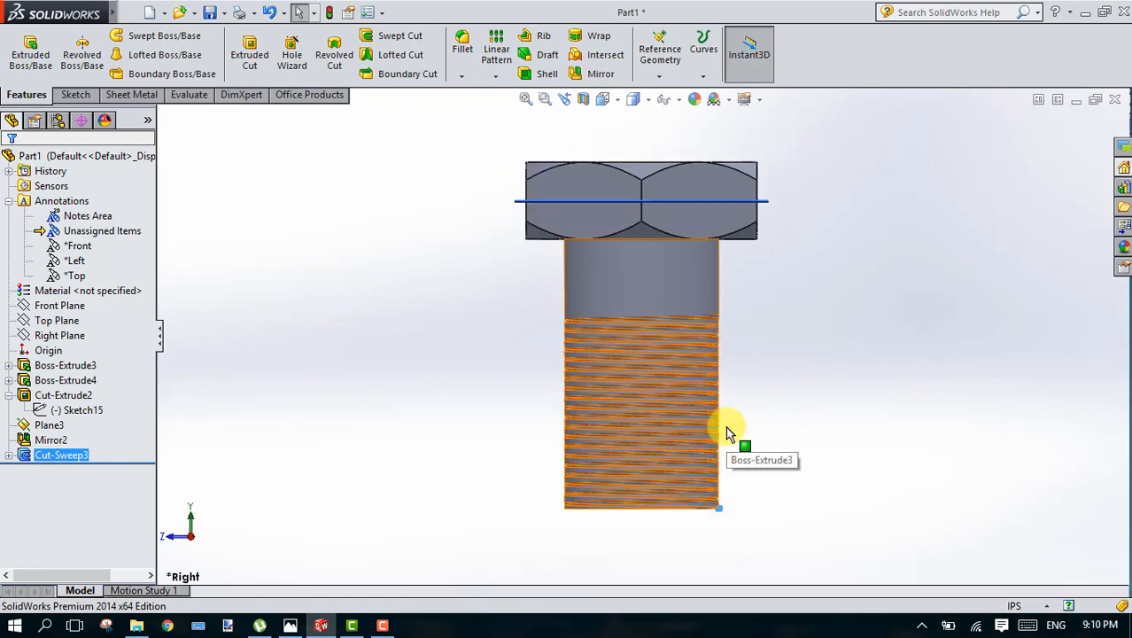
{"action": "scroll", "coordinate": [727, 427], "scroll_direction": "down", "scroll_amount": 2}
{"action": "scroll", "coordinate": [725, 426], "scroll_direction": "down", "scroll_amount": 3}
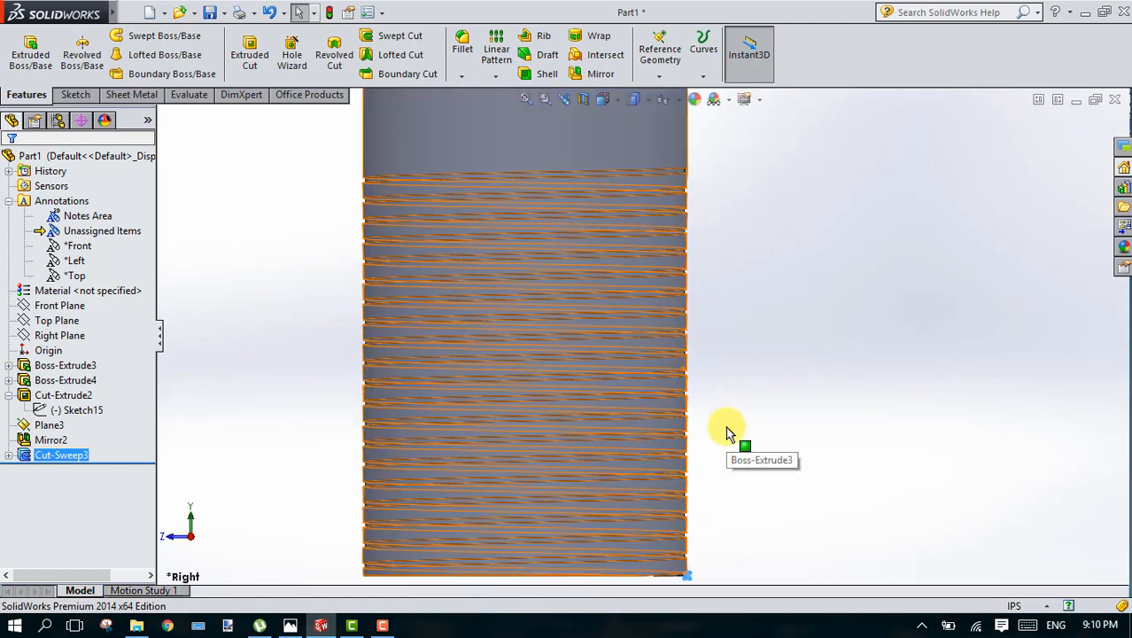
{"action": "left_click", "coordinate": [723, 427]}
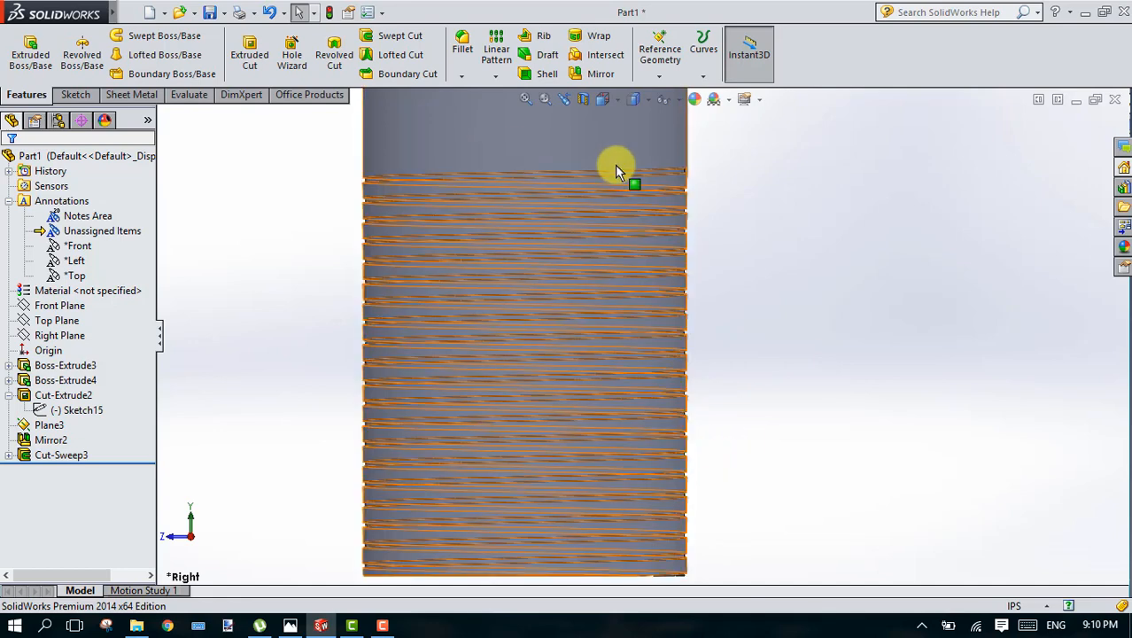
{"action": "scroll", "coordinate": [791, 260], "scroll_direction": "down", "scroll_amount": 2}
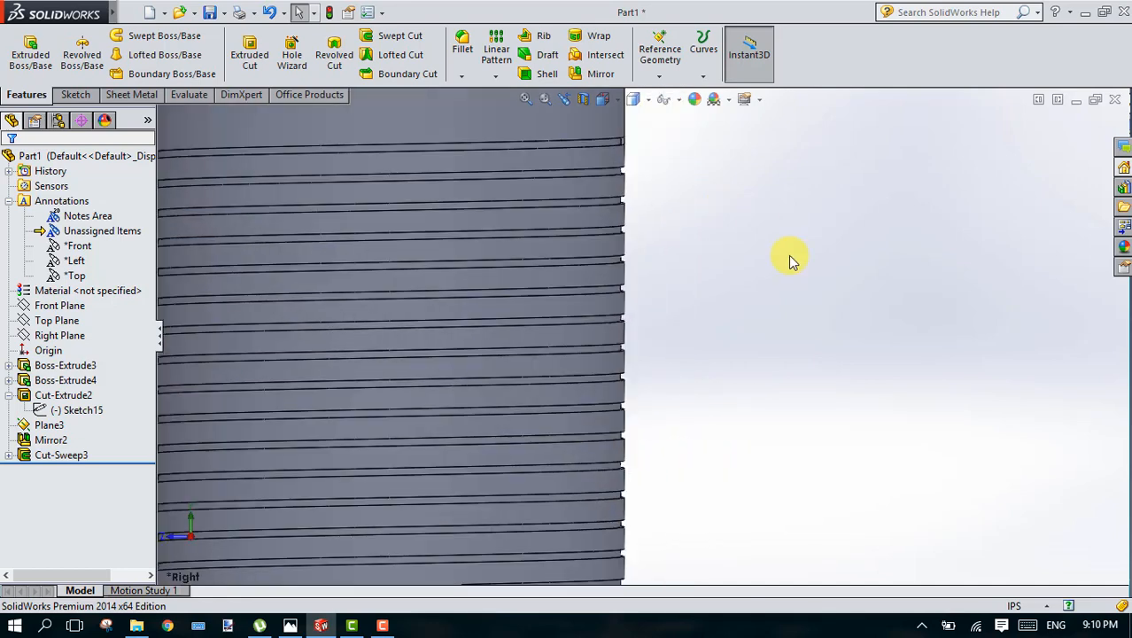
{"action": "scroll", "coordinate": [791, 260], "scroll_direction": "up", "scroll_amount": 2}
{"action": "scroll", "coordinate": [791, 260], "scroll_direction": "up", "scroll_amount": 2}
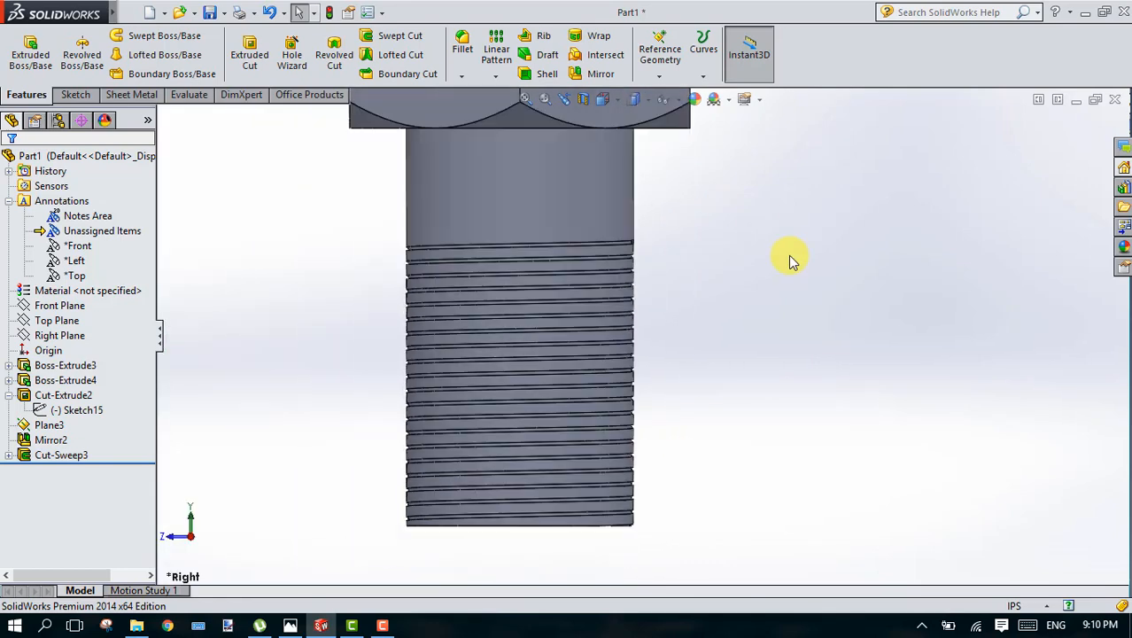
{"action": "scroll", "coordinate": [791, 260], "scroll_direction": "up", "scroll_amount": 1}
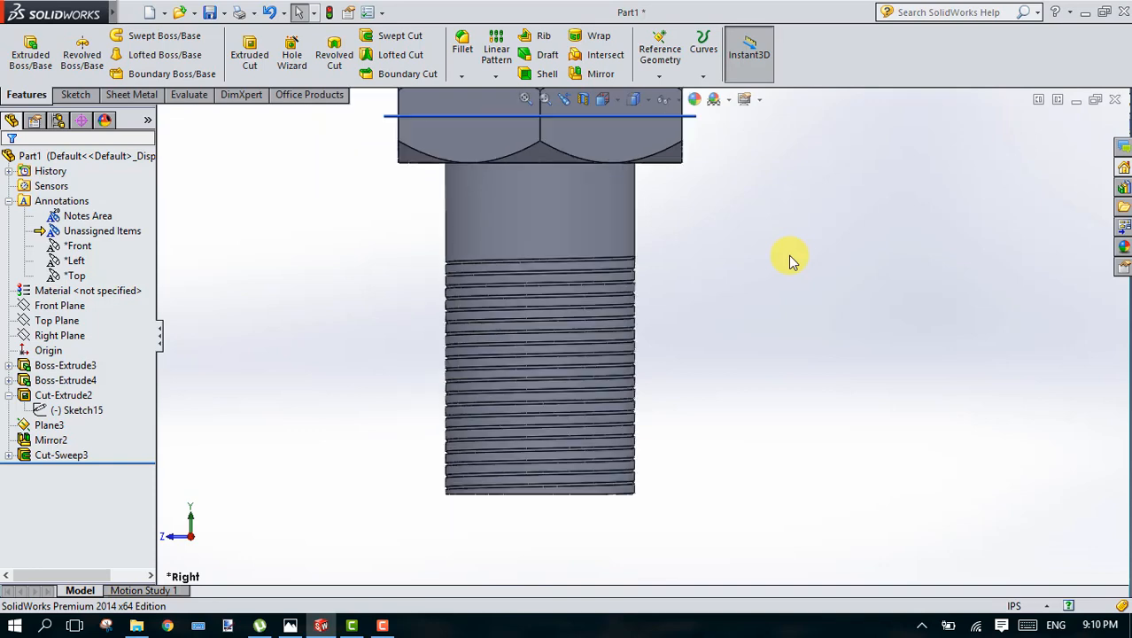
{"action": "key", "text": "Up"}
{"action": "key", "text": "Up"}
{"action": "key", "text": "Up"}
{"action": "key", "text": "Up"}
{"action": "key", "text": "Up"}
{"action": "key", "text": "Up"}
{"action": "key", "text": "Up"}
{"action": "key", "text": "Up"}
{"action": "key", "text": "Up"}
{"action": "key", "text": "Up"}
{"action": "key", "text": "Up"}
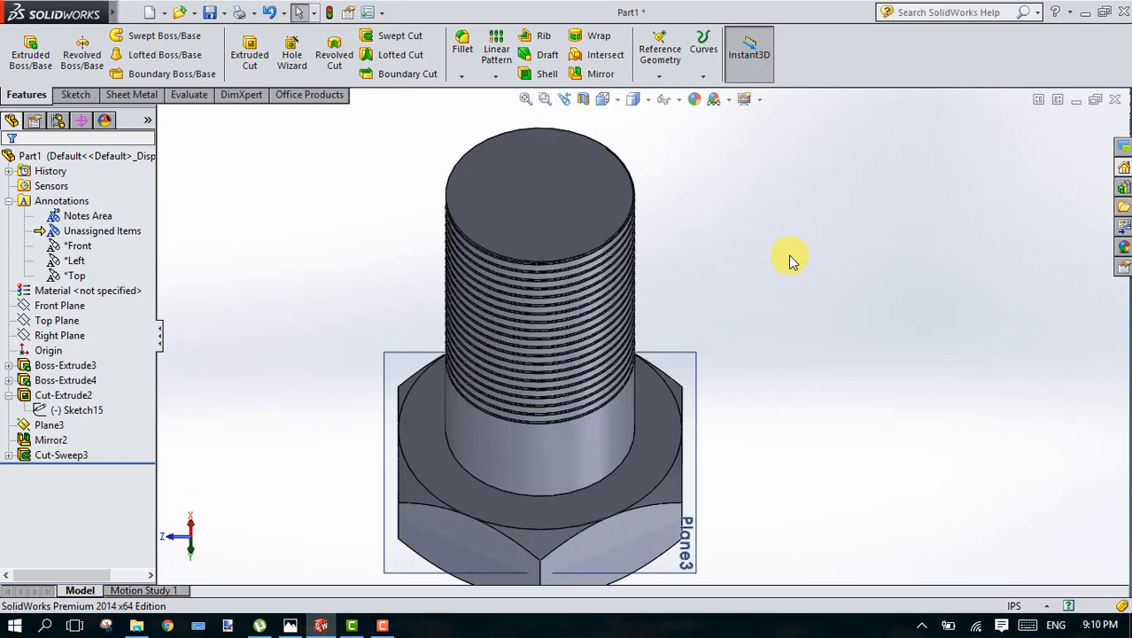
{"action": "key", "text": "Up"}
{"action": "key", "text": "Up"}
{"action": "key", "text": "Up"}
{"action": "key", "text": "Up"}
{"action": "key", "text": "Down"}
{"action": "key", "text": "Down"}
{"action": "key", "text": "Down"}
{"action": "key", "text": "Down"}
{"action": "key", "text": "Down"}
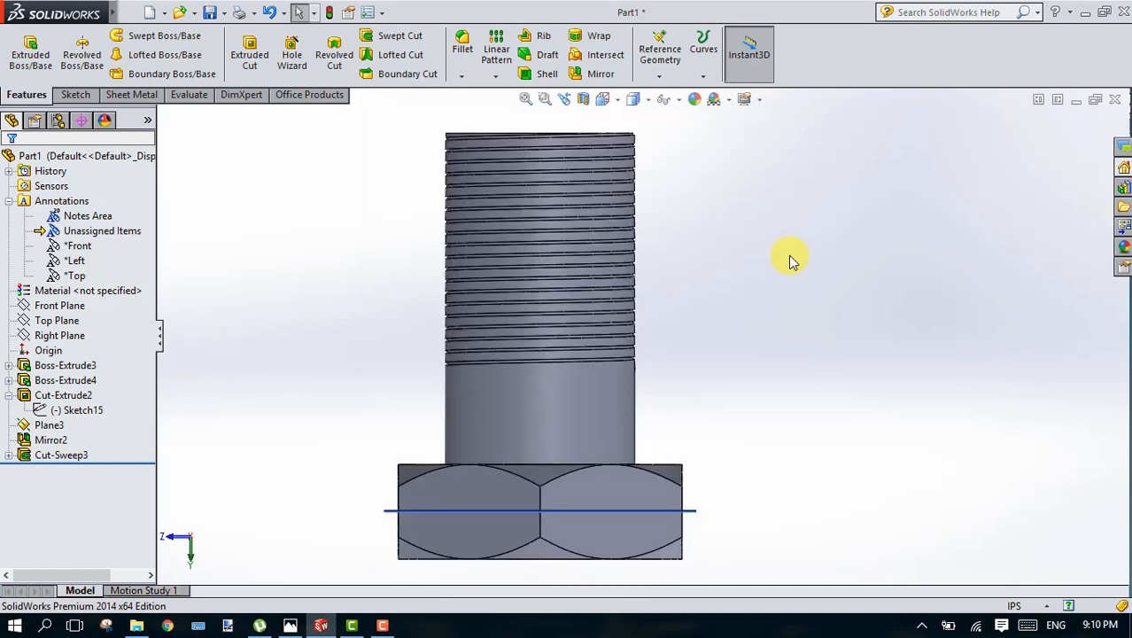
{"action": "key", "text": "Up"}
{"action": "key", "text": "Up"}
{"action": "key", "text": "Down"}
{"action": "key", "text": "Up"}
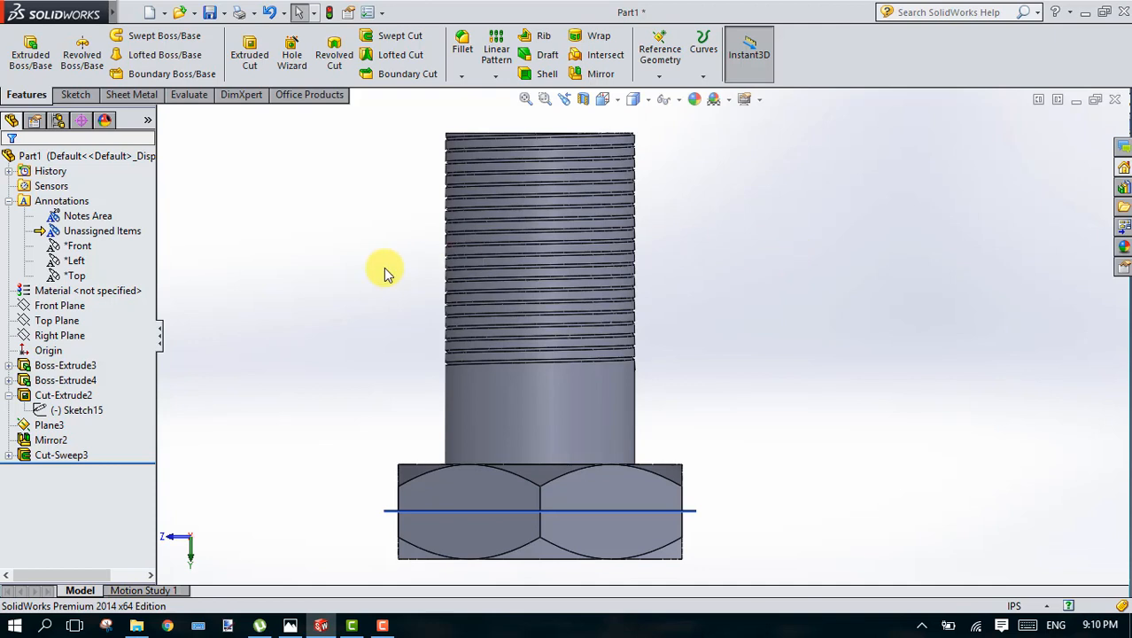
{"action": "left_click", "coordinate": [381, 628]}
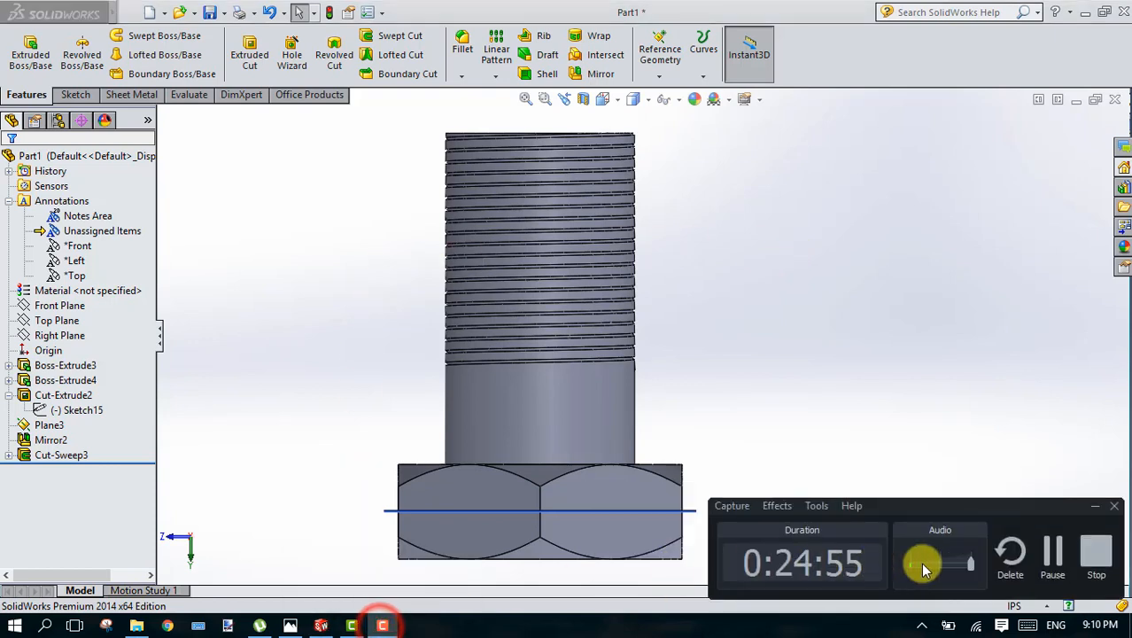